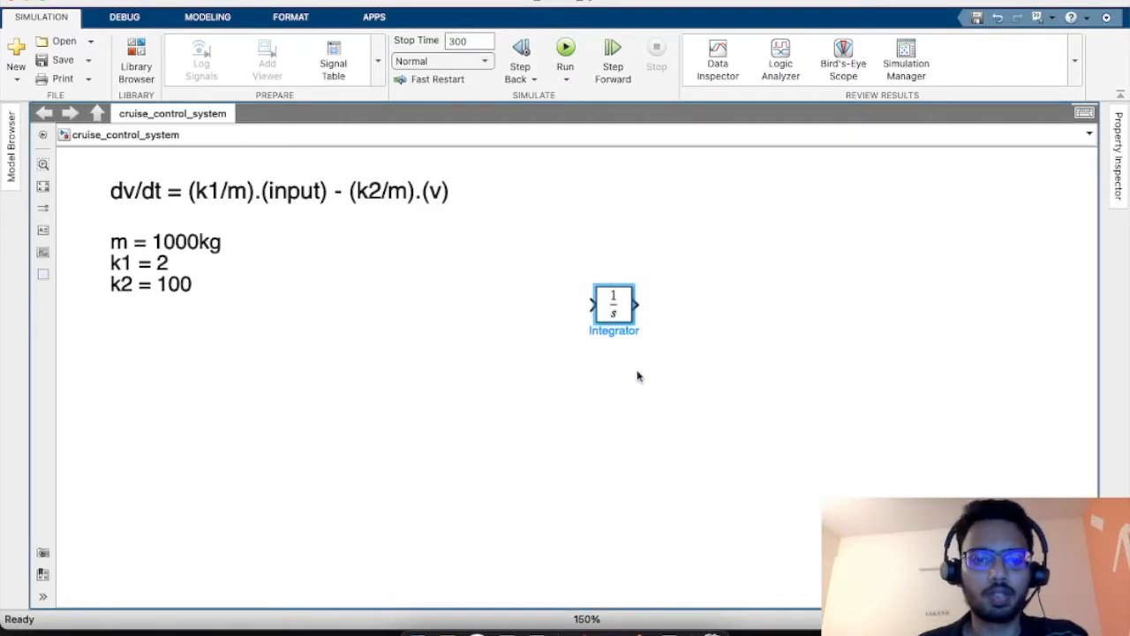
# Add a Sum block before the Integrator and a copy of it after the Integrator, both in line with it.
pyautogui.doubleClick(530, 390)
pyautogui.write('sum')
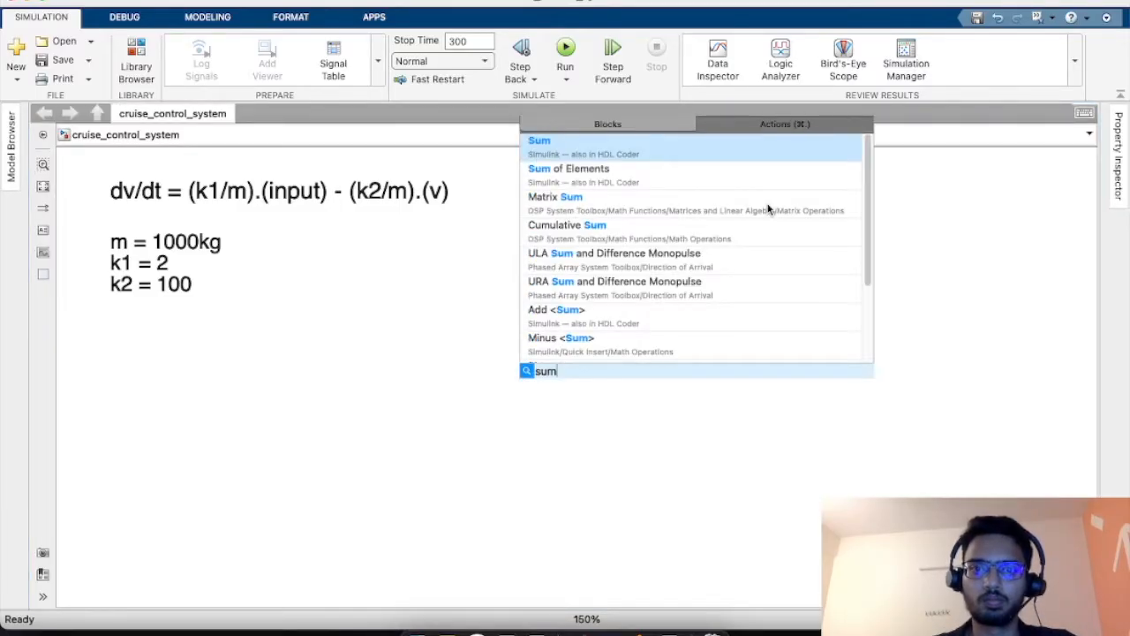
pyautogui.press('Return')
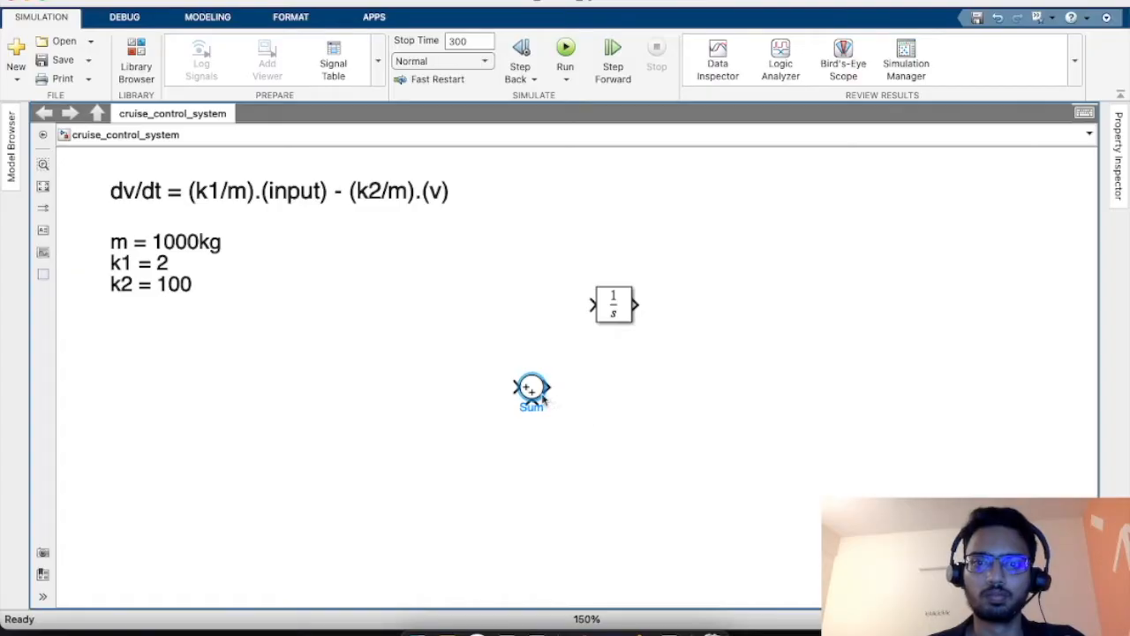
pyautogui.moveTo(543, 399); pyautogui.dragTo(756, 308)
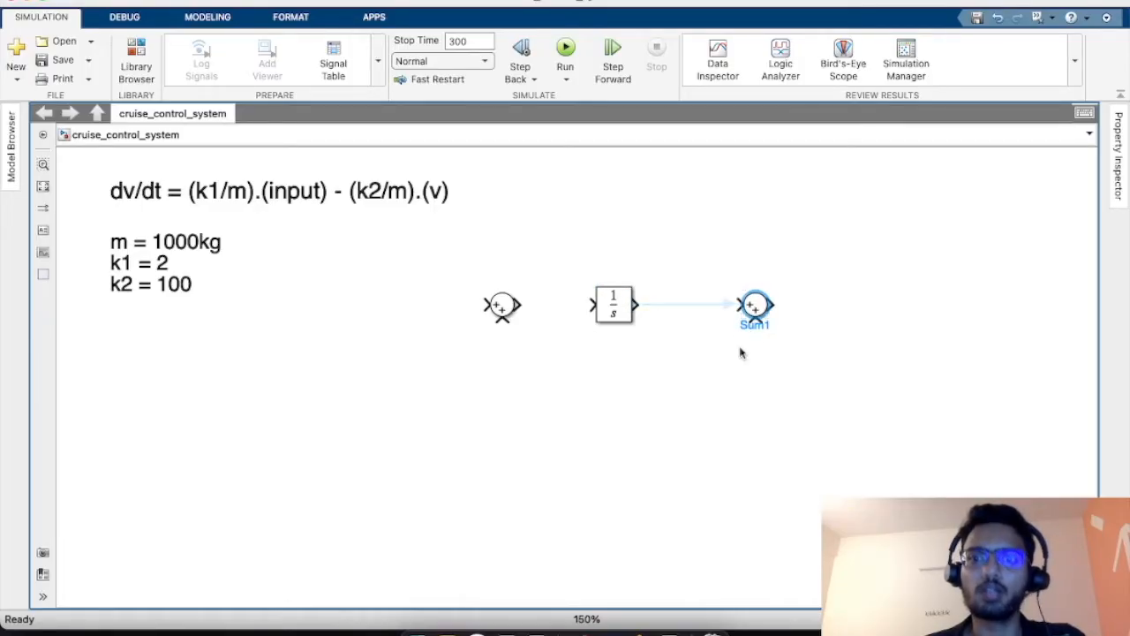
pyautogui.click(752, 352)
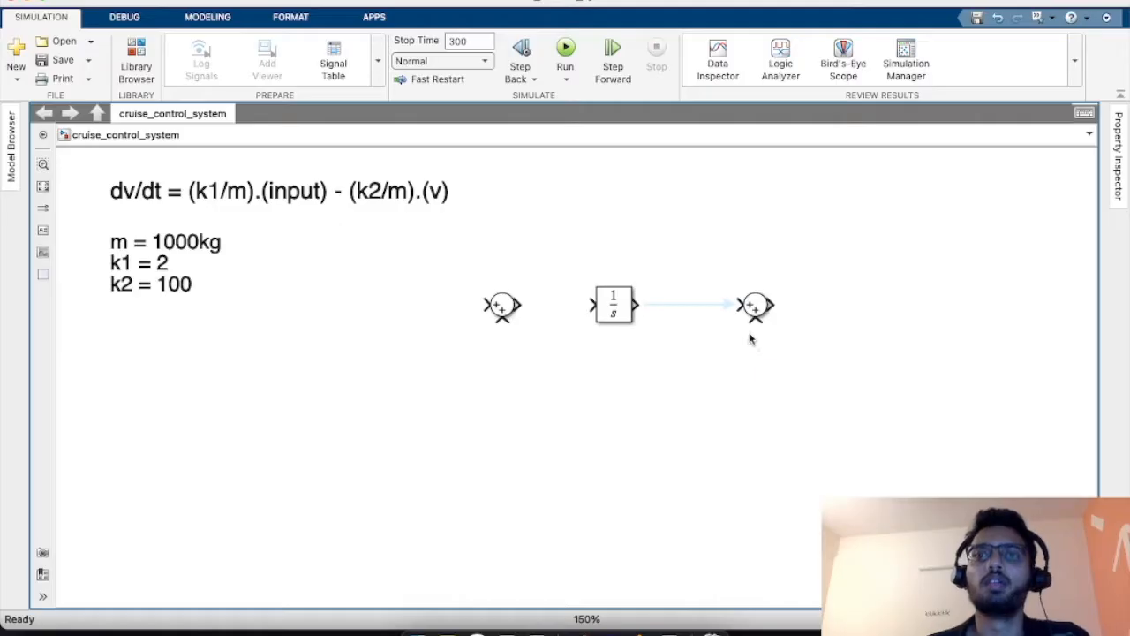
# Connect the Integrator's output to the second Sum block and label that signal v.
pyautogui.click(727, 309)
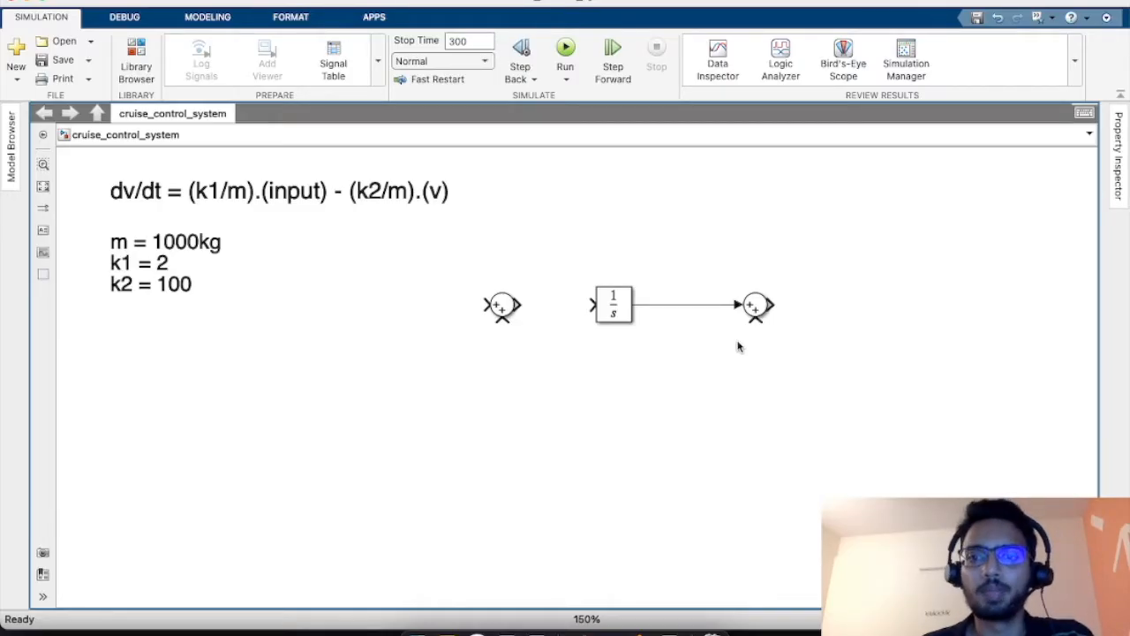
pyautogui.click(756, 316)
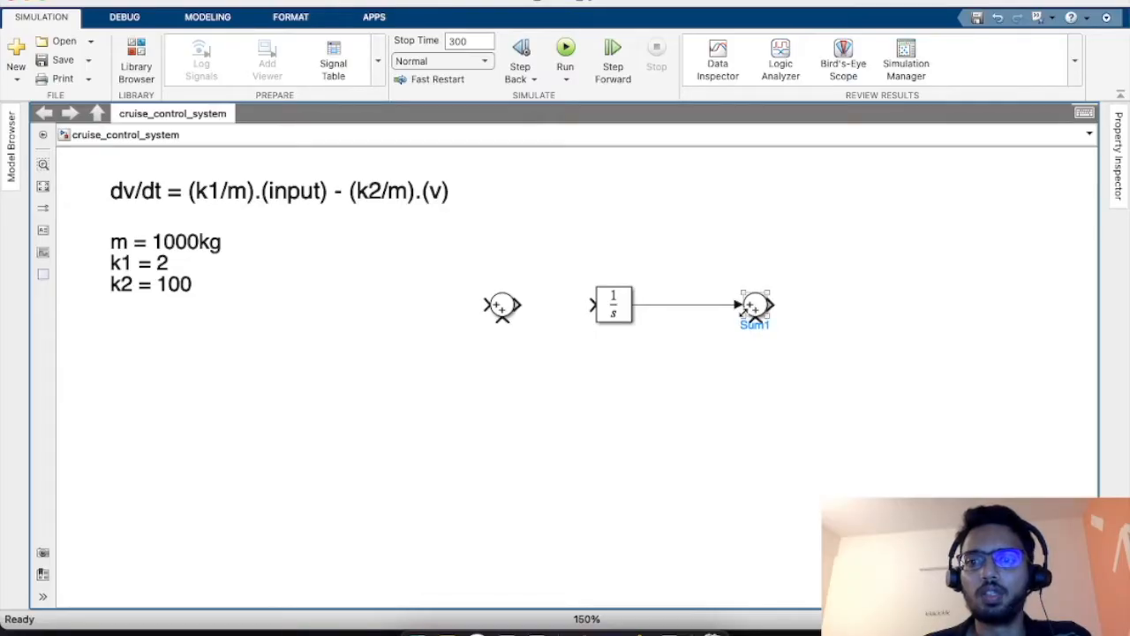
pyautogui.click(741, 332)
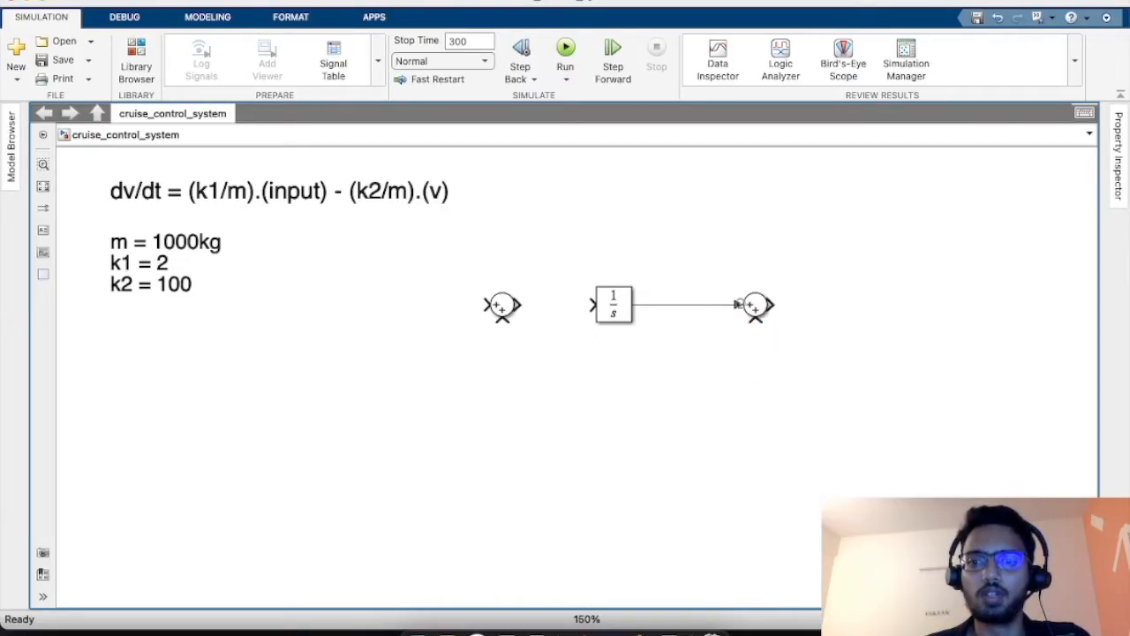
pyautogui.click(699, 305)
pyautogui.doubleClick(703, 305)
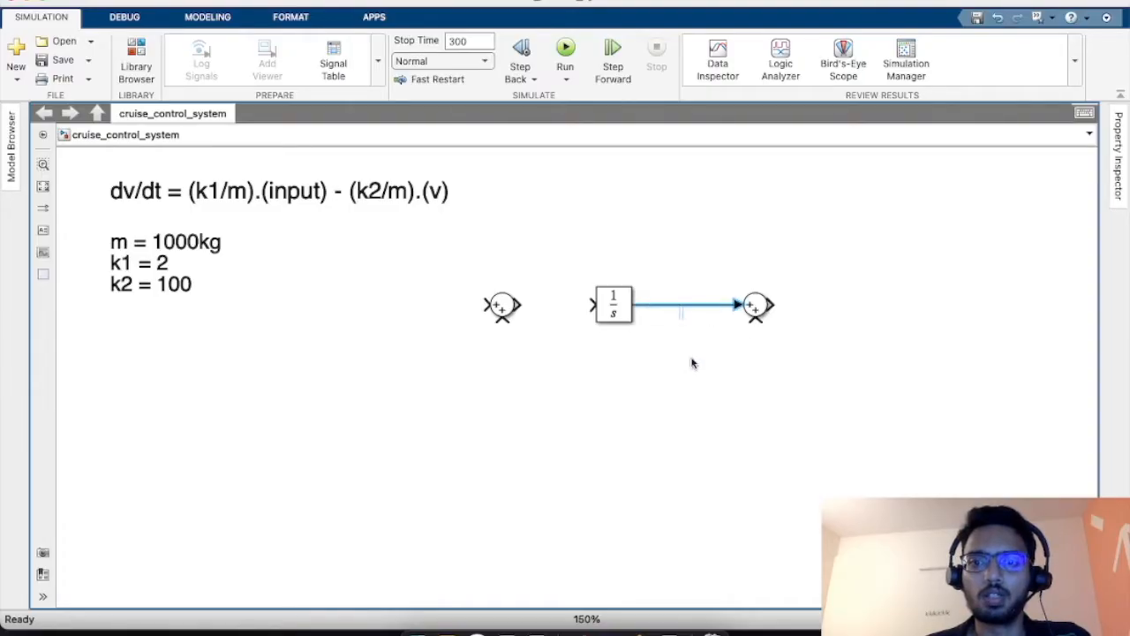
pyautogui.click(690, 361)
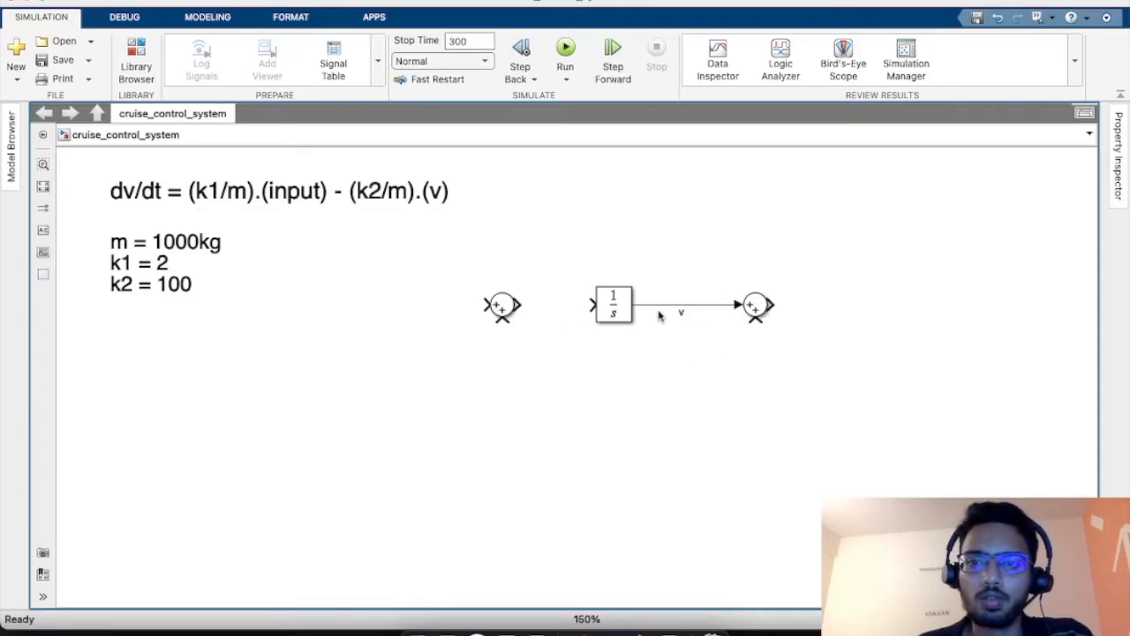
# Connect the first Sum block's output to the Integrator's input and label that signal dv/dt.
pyautogui.moveTo(592, 305); pyautogui.dragTo(516, 305)
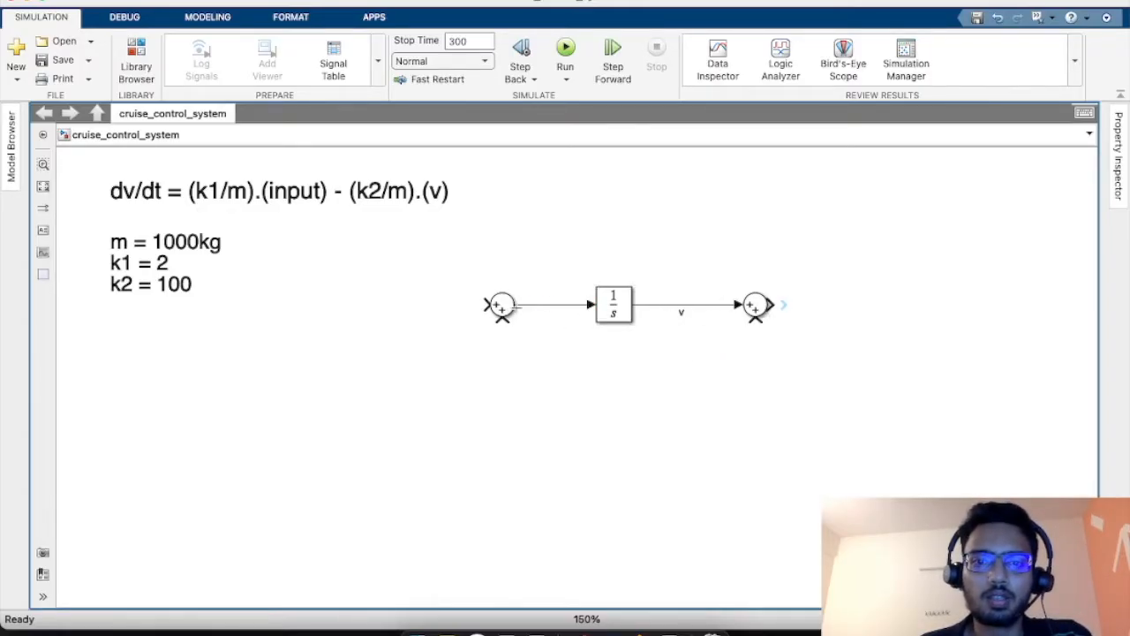
pyautogui.doubleClick(549, 308)
pyautogui.write('dv/dt')
pyautogui.click(649, 378)
pyautogui.click(203, 243)
pyautogui.click(125, 200)
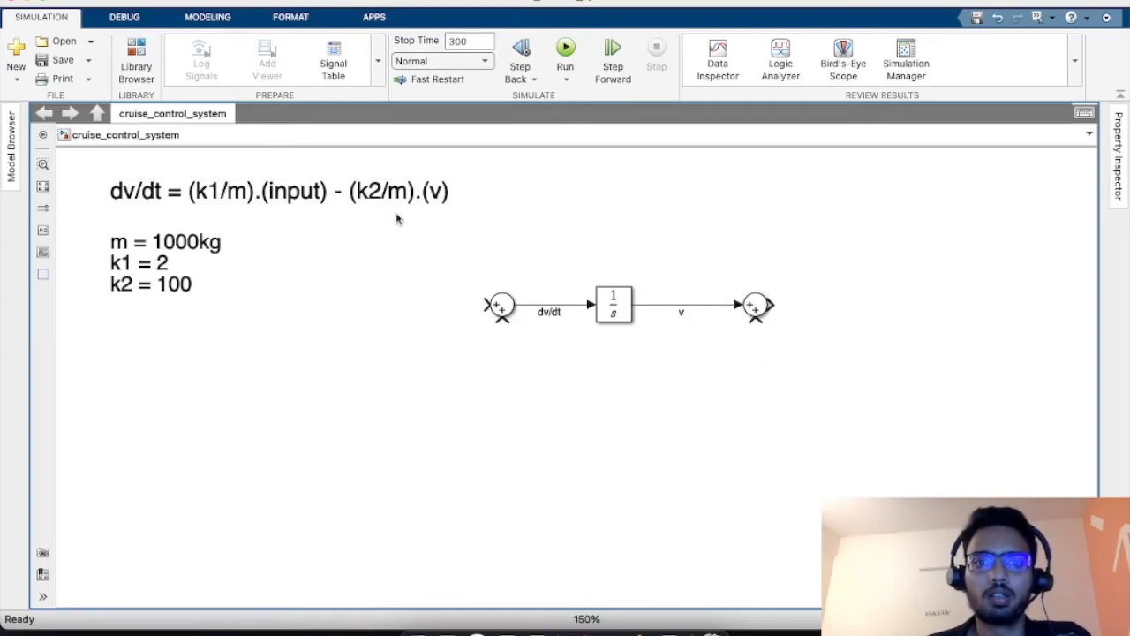
# Add a Gain block, rotate it to point upward, and place it directly below the first Sum block.
pyautogui.doubleClick(613, 415)
pyautogui.write('gain')
pyautogui.press('Return')
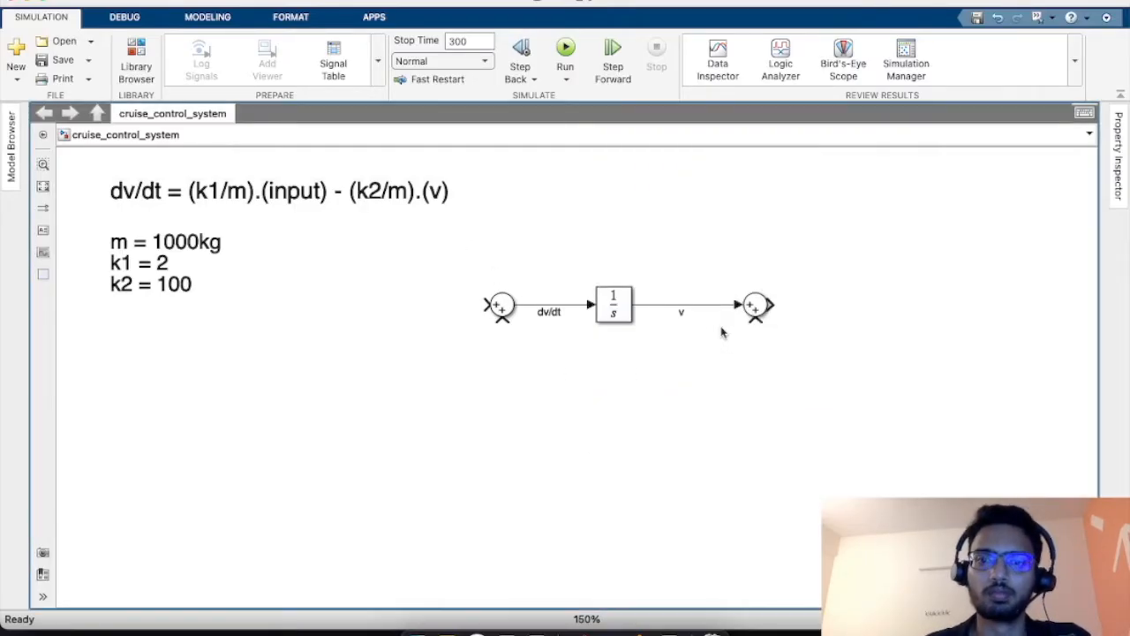
pyautogui.hotkey('ctrl', 'r')
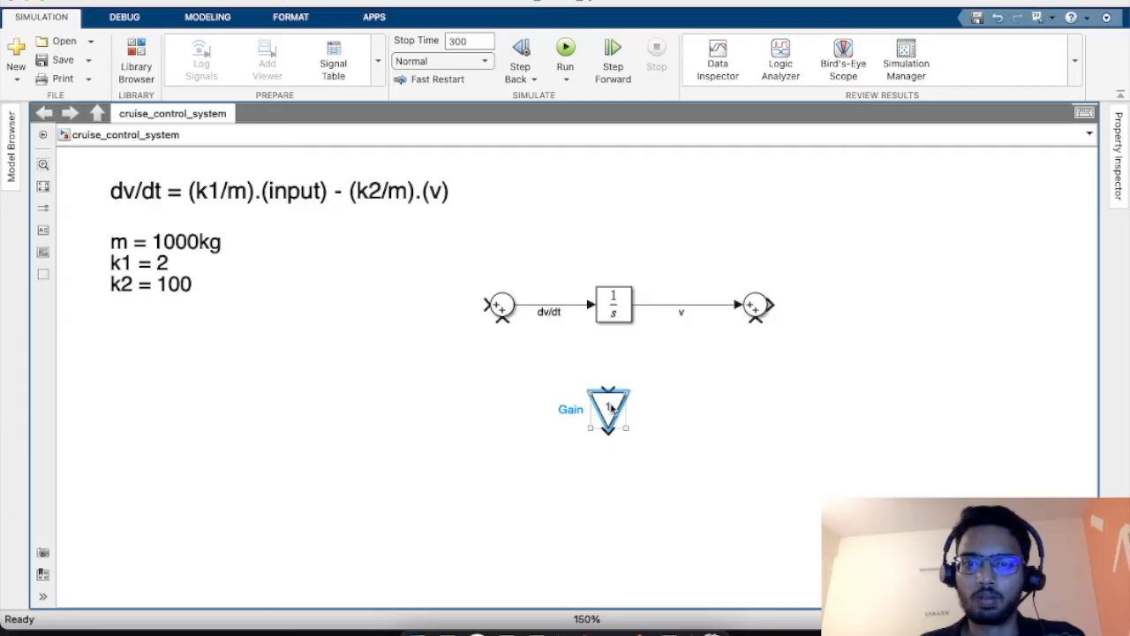
pyautogui.moveTo(611, 403); pyautogui.dragTo(629, 399)
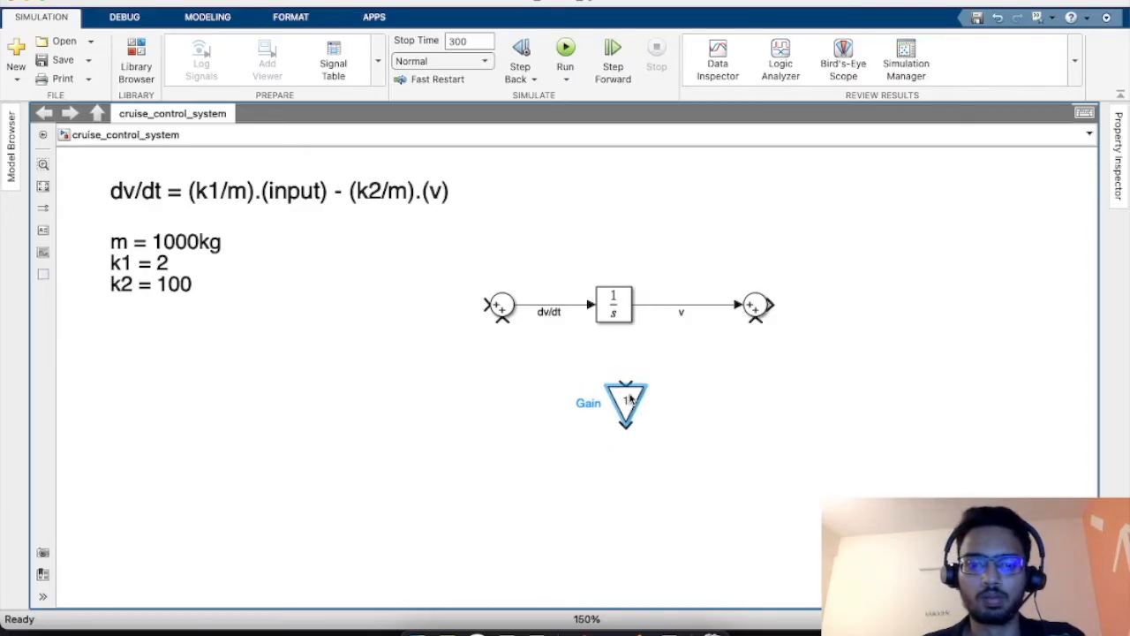
pyautogui.hotkey('ctrl', 'r')
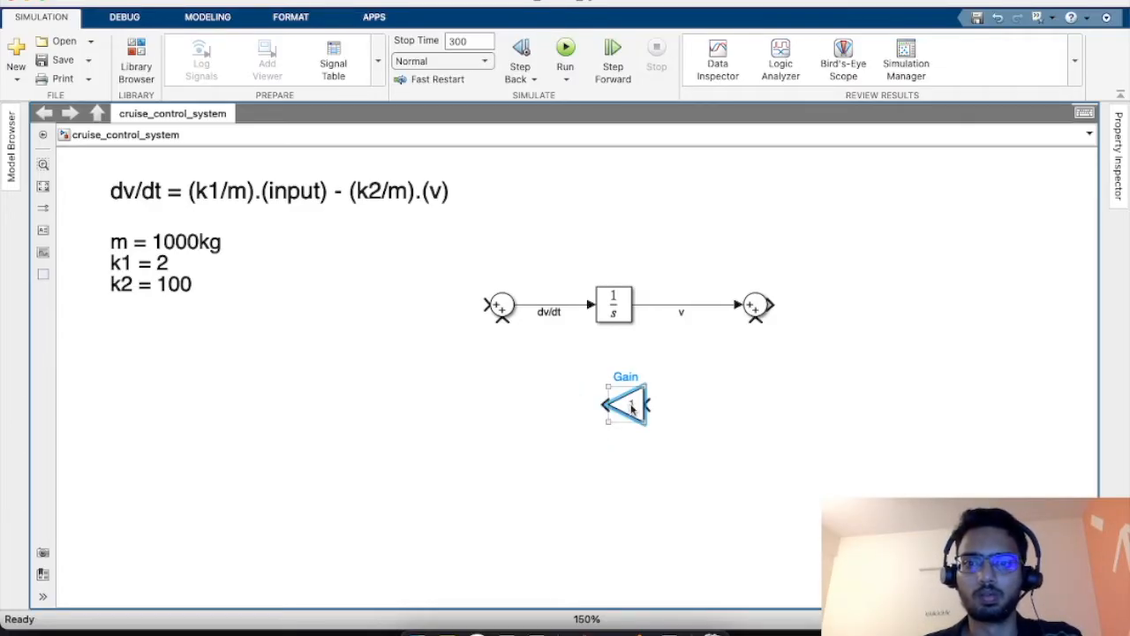
pyautogui.hotkey('ctrl', 'r')
pyautogui.moveTo(618, 402); pyautogui.dragTo(498, 388)
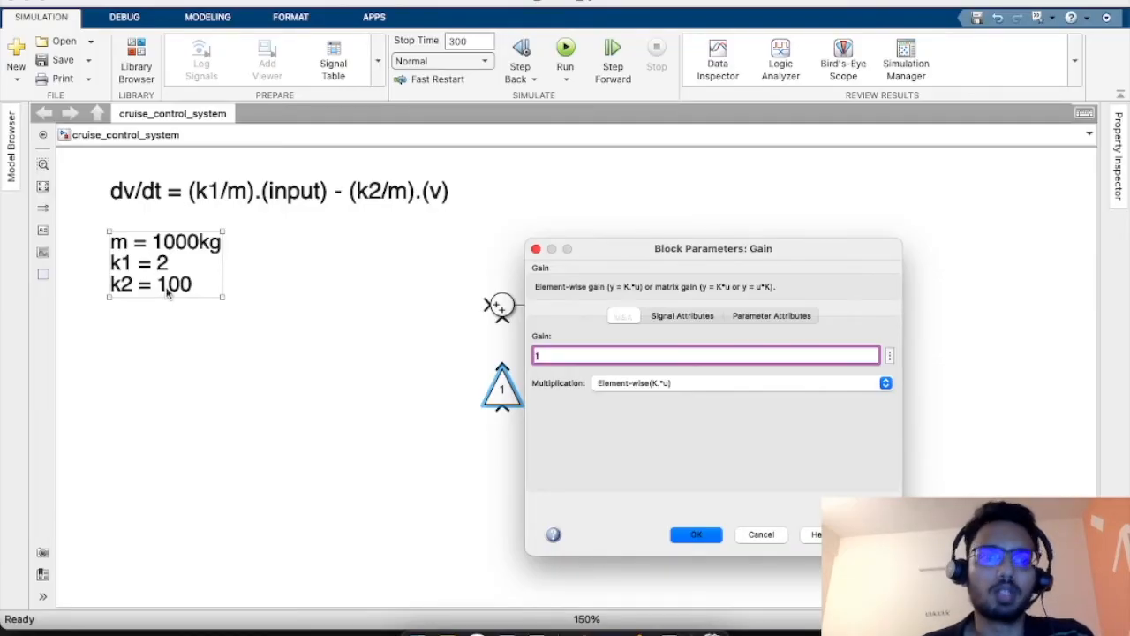
# Set the Gain block's gain to 100/1000, the k2/m term of the equation.
pyautogui.click(235, 319)
pyautogui.moveTo(586, 253); pyautogui.dragTo(731, 237)
pyautogui.click(386, 202)
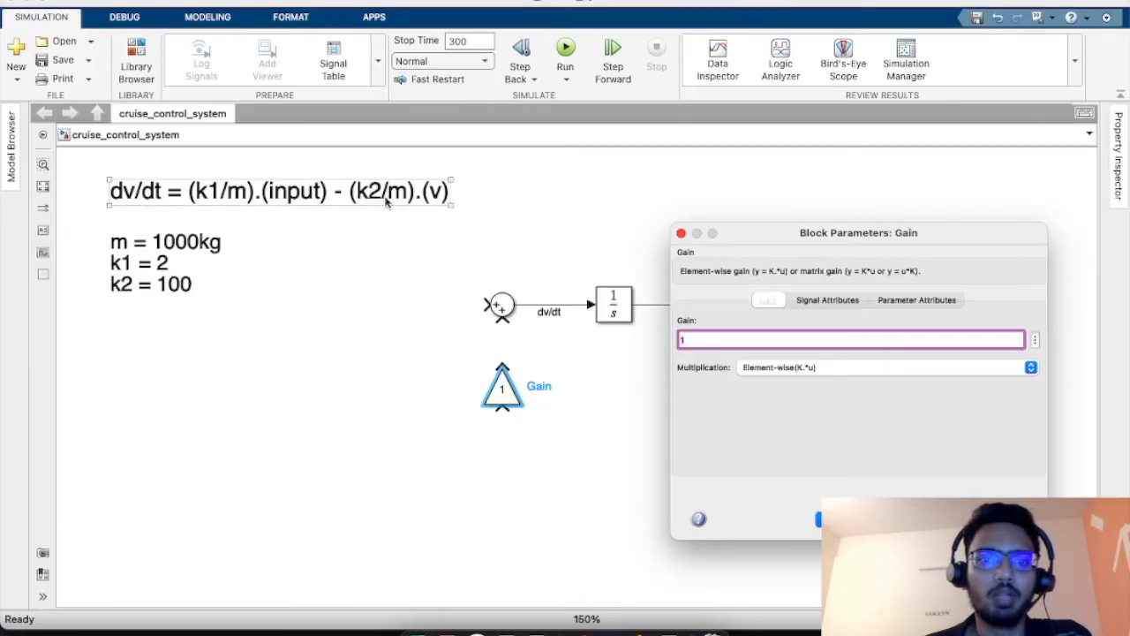
pyautogui.click(246, 263)
pyautogui.click(145, 296)
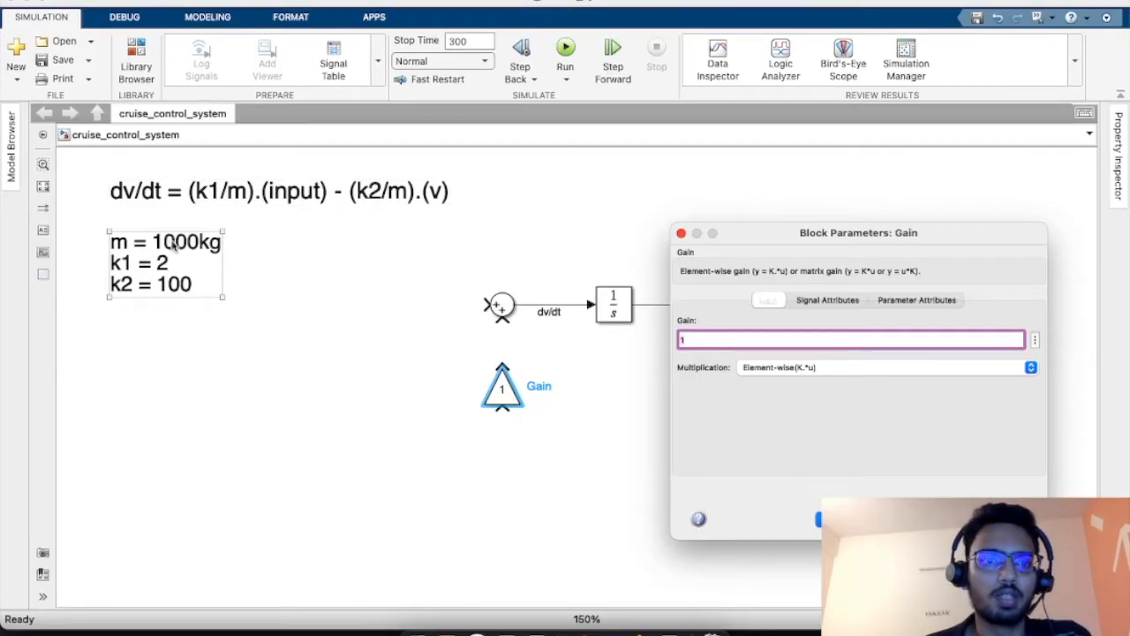
pyautogui.click(528, 351)
pyautogui.write('00/1000')
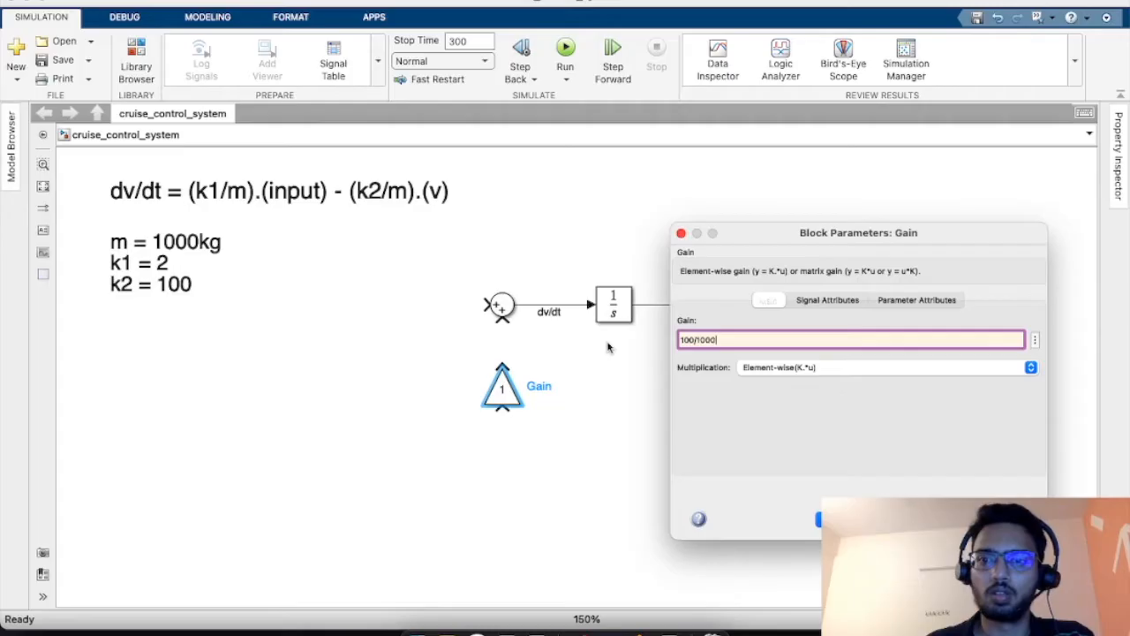
pyautogui.press('Return')
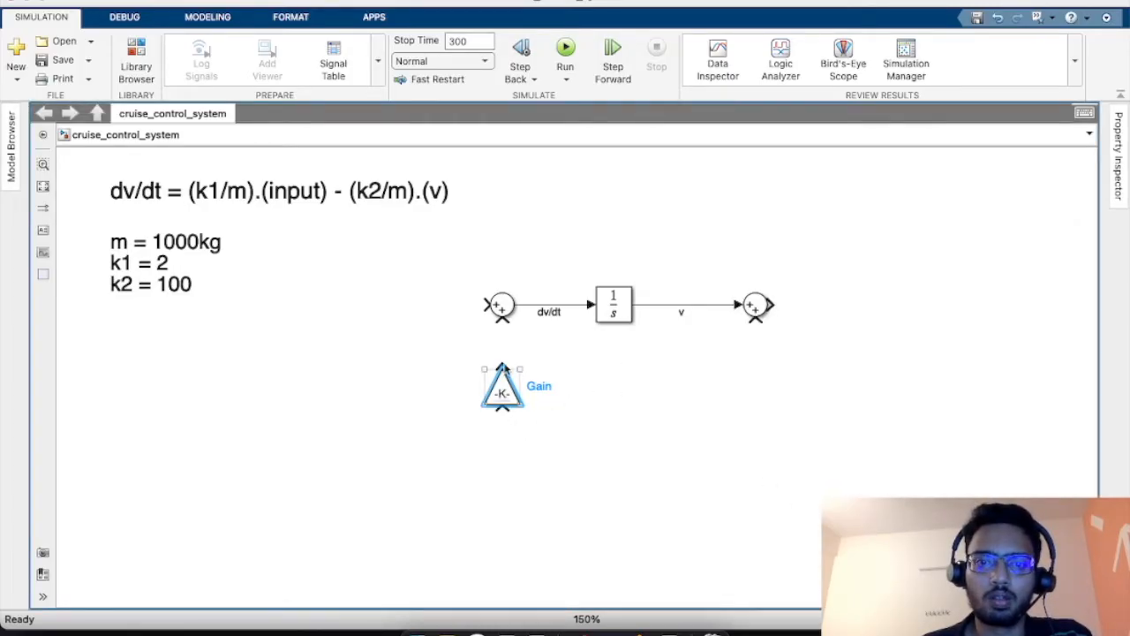
# Connect the Gain's output to the first Sum block and route a feedback line from the Gain's input to beyond the second Sum.
pyautogui.moveTo(504, 335); pyautogui.dragTo(826, 308)
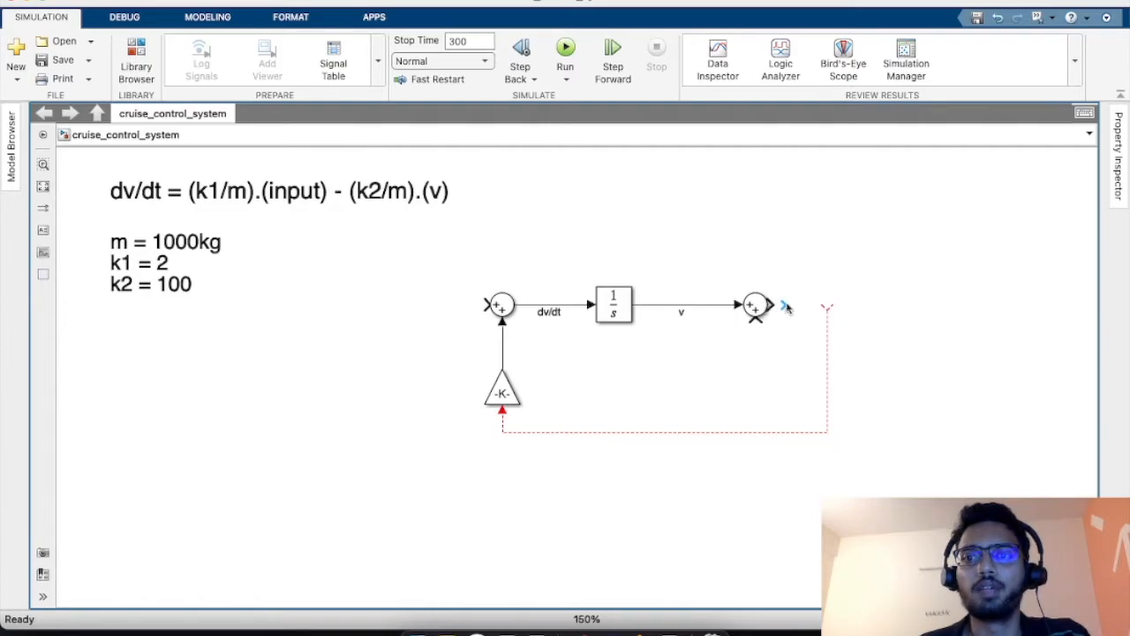
pyautogui.click(669, 304)
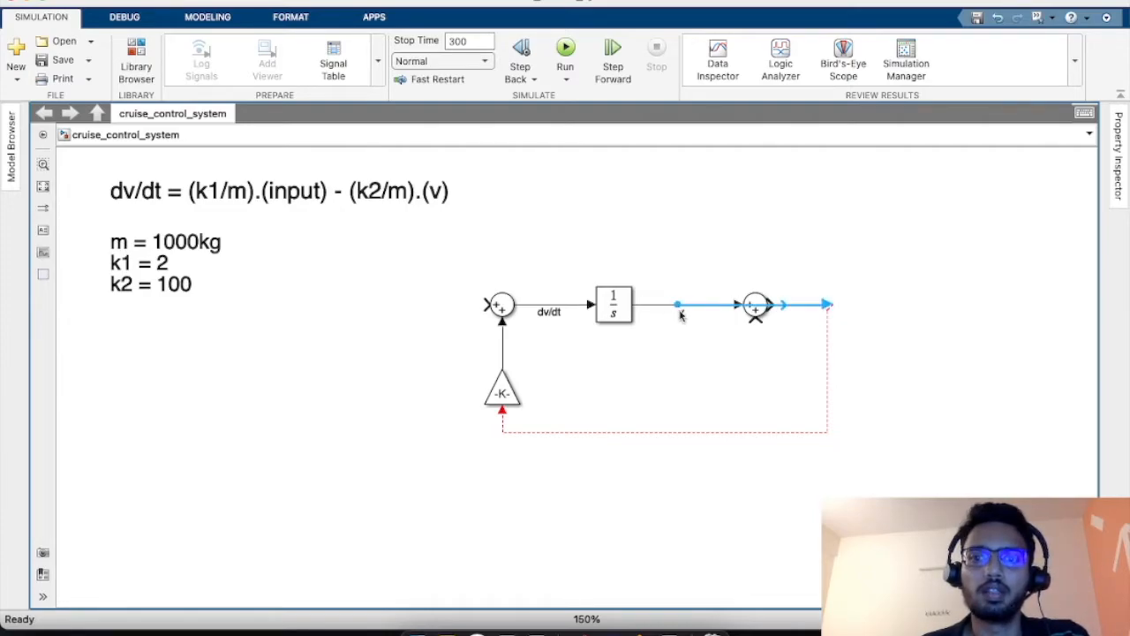
pyautogui.press('Delete')
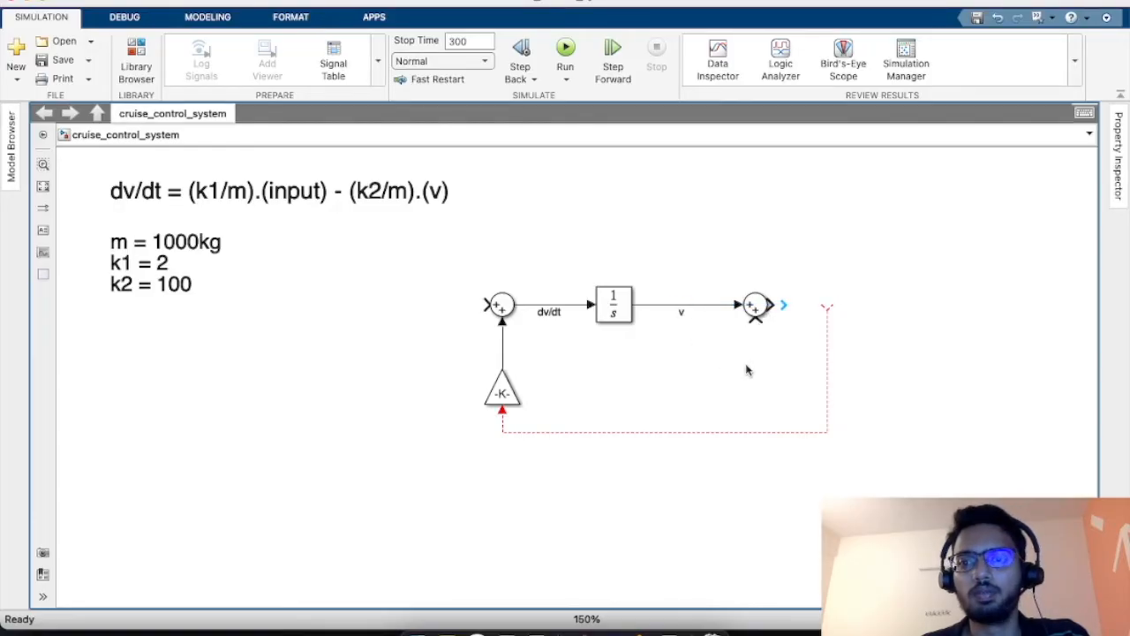
pyautogui.click(757, 308)
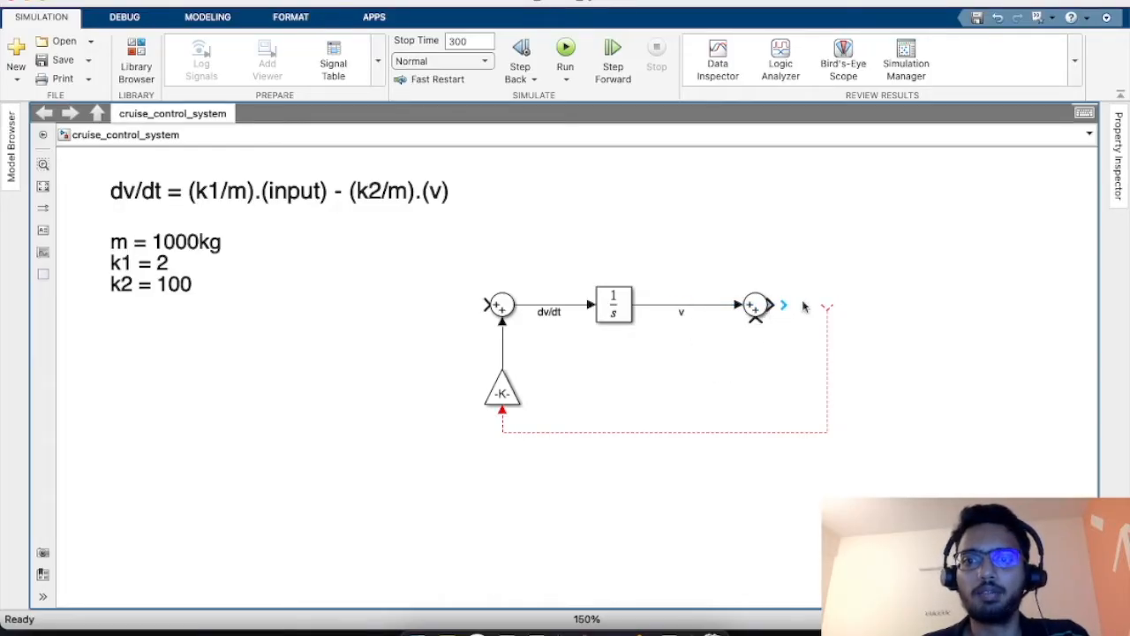
# Connect the second Sum block's output to a new Scope block and label that signal v_final.
pyautogui.doubleClick(858, 273)
pyautogui.write('scope')
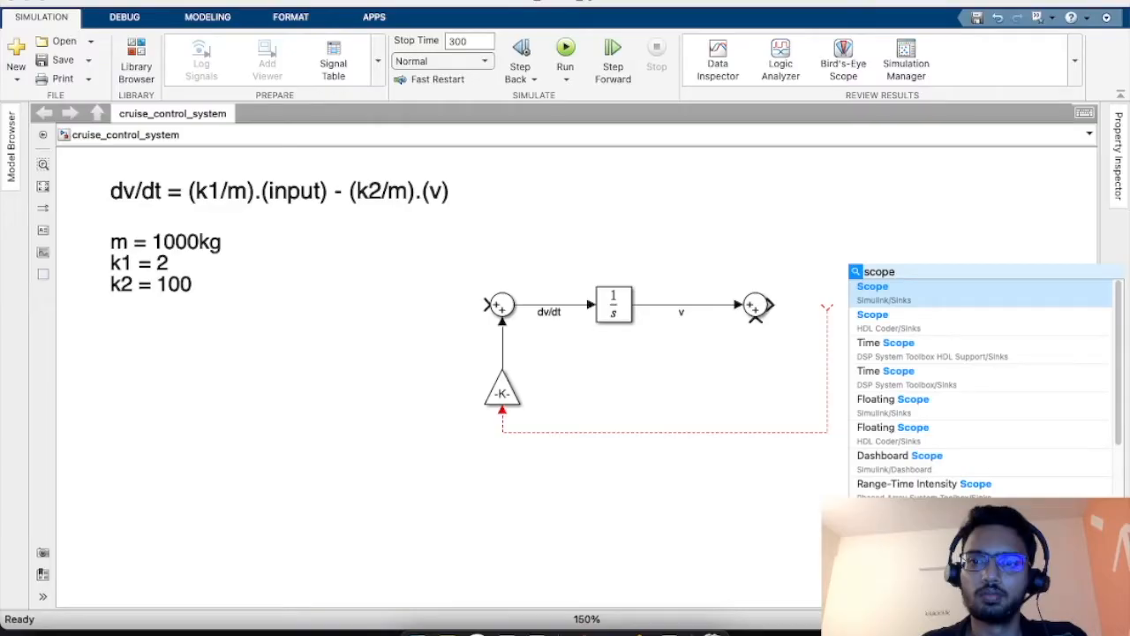
pyautogui.press('Return')
pyautogui.moveTo(887, 278); pyautogui.dragTo(921, 303)
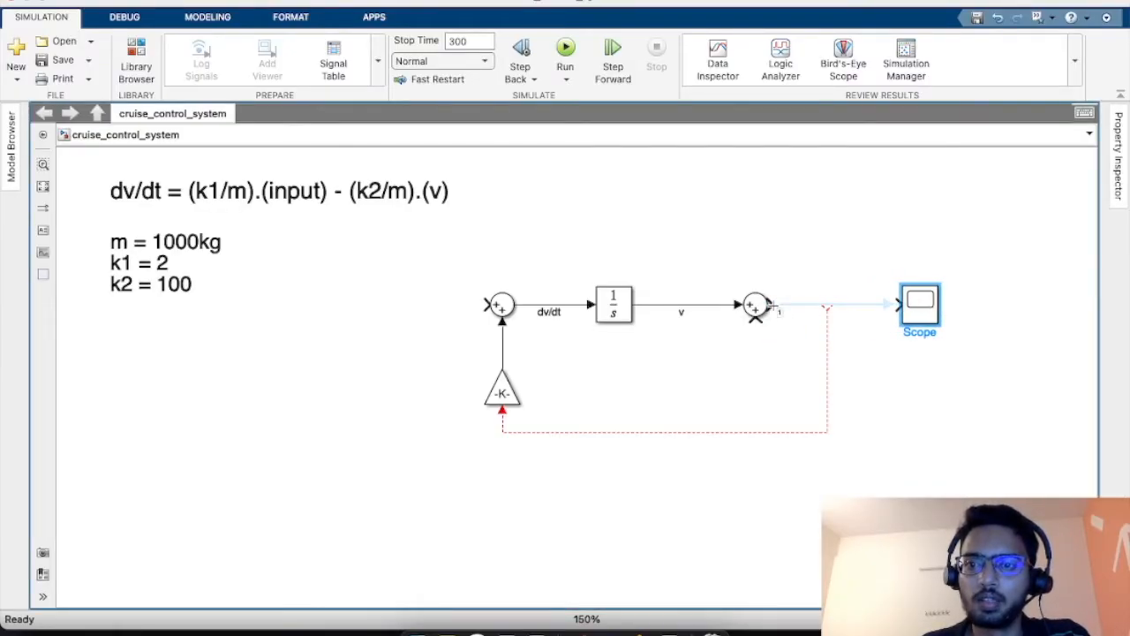
pyautogui.moveTo(771, 306); pyautogui.dragTo(894, 304)
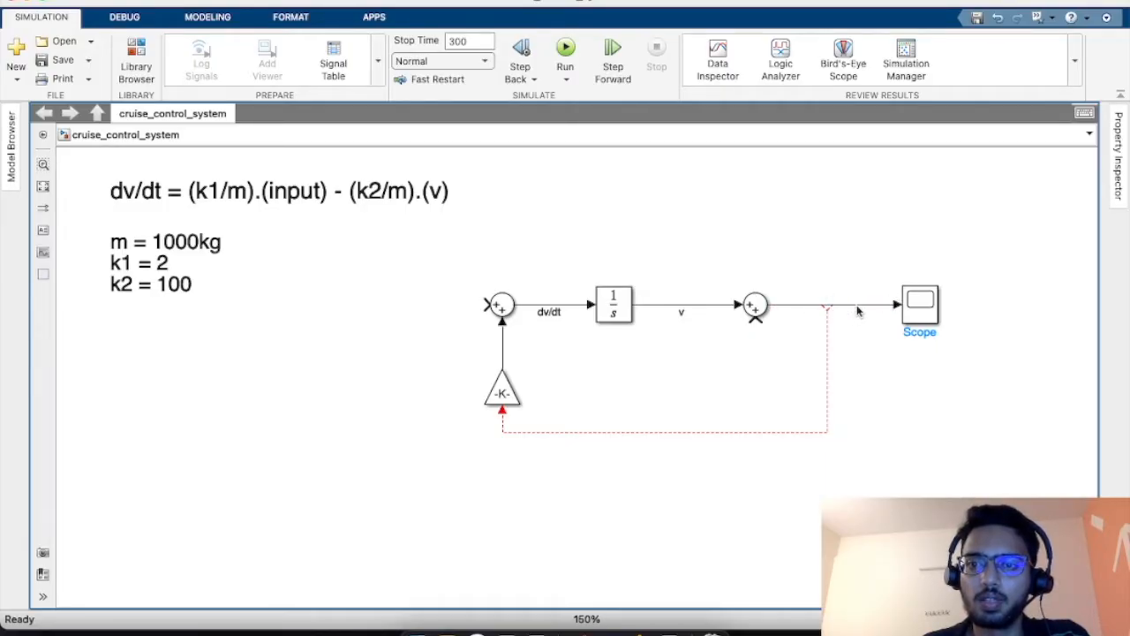
pyautogui.doubleClick(869, 304)
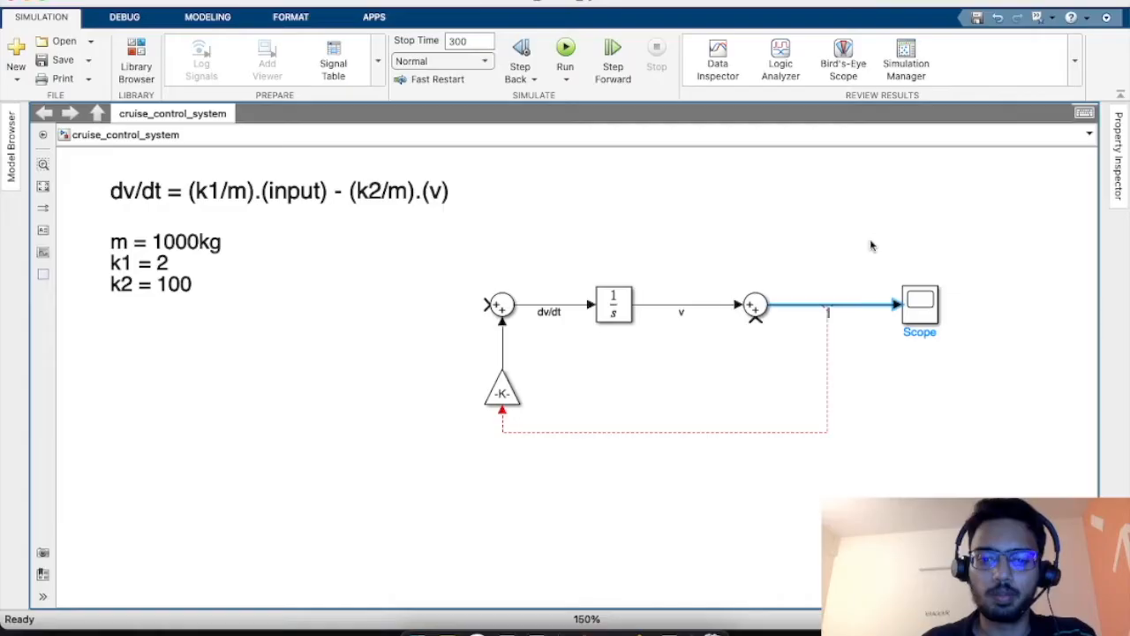
pyautogui.write('v_final')
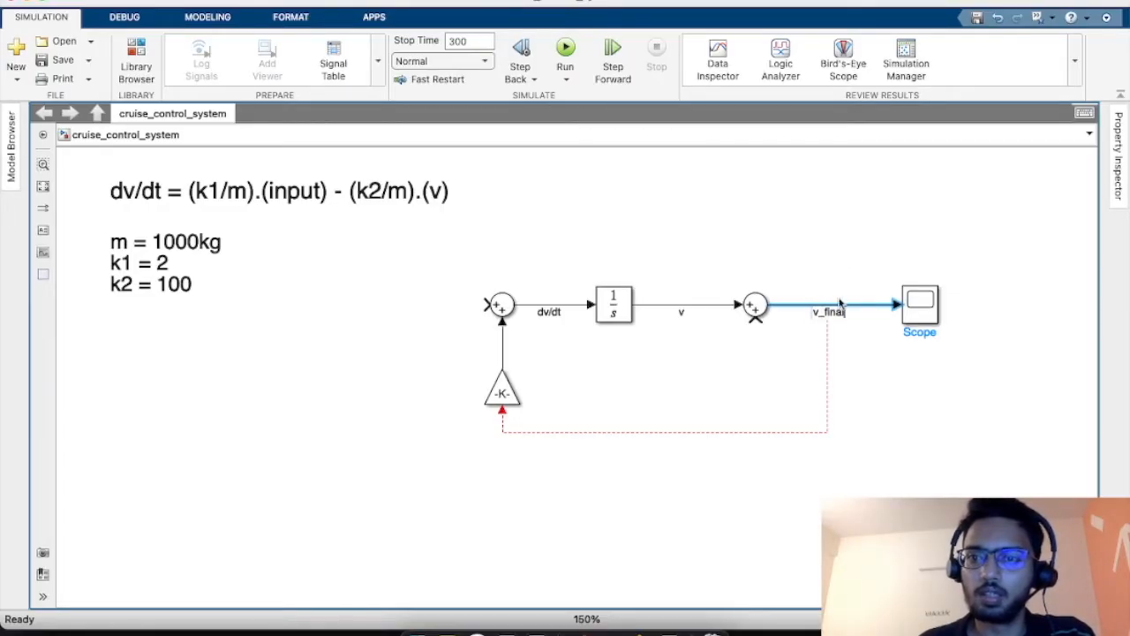
# Replace the unconnected feedback line with a branch from the v_final signal to the Gain block's input.
pyautogui.click(827, 342)
pyautogui.moveTo(826, 342); pyautogui.dragTo(827, 309)
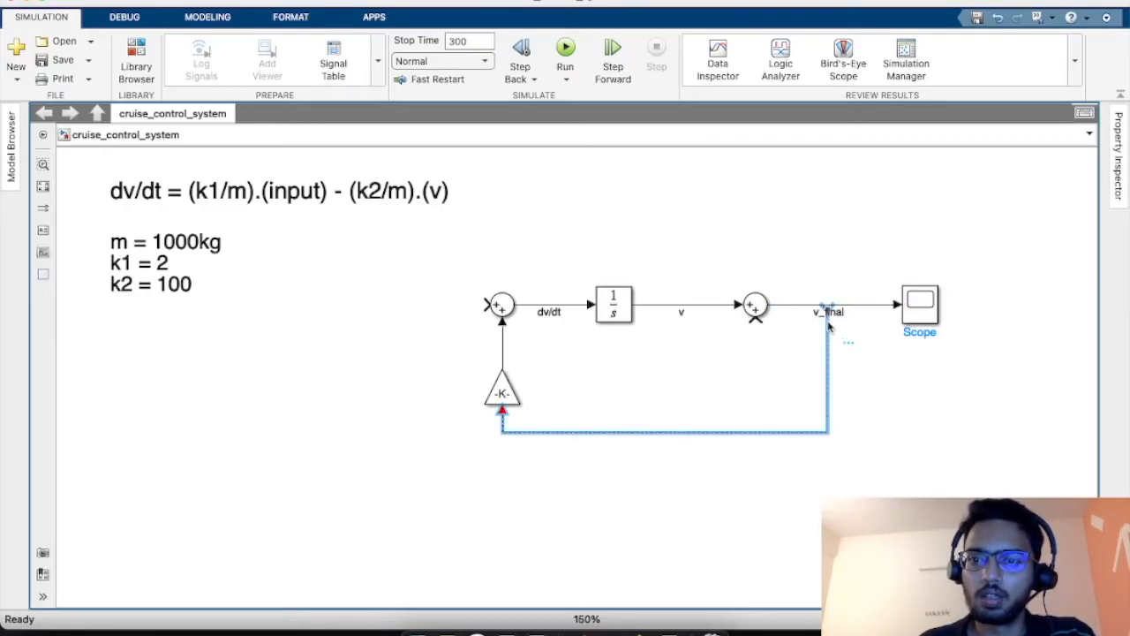
pyautogui.moveTo(828, 336); pyautogui.dragTo(805, 316)
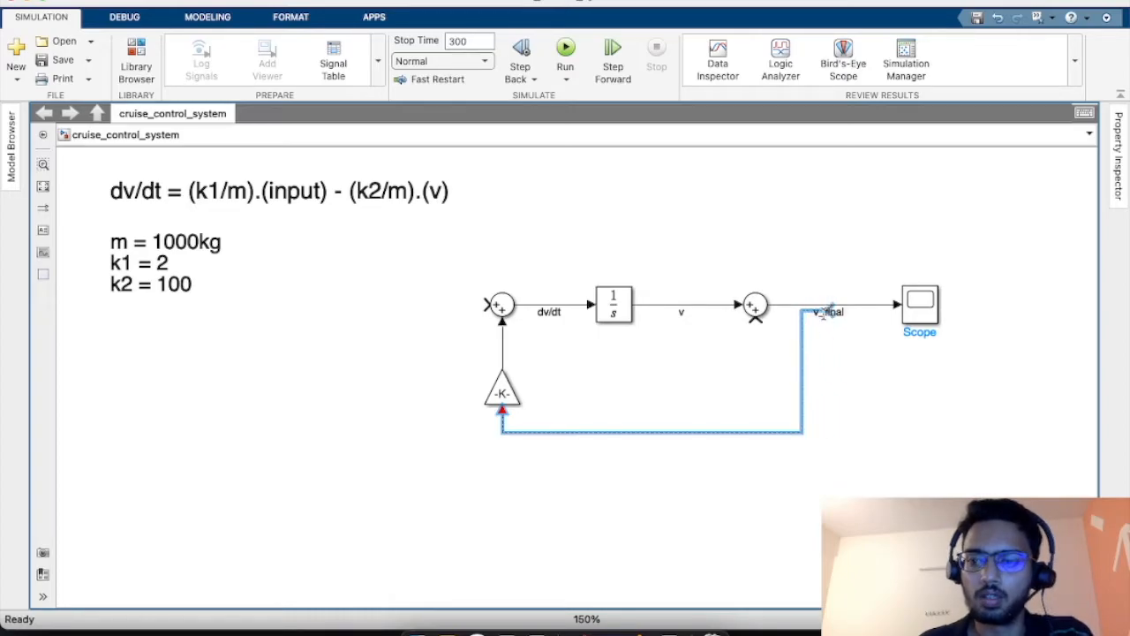
pyautogui.press('Delete')
pyautogui.moveTo(902, 359); pyautogui.dragTo(798, 309)
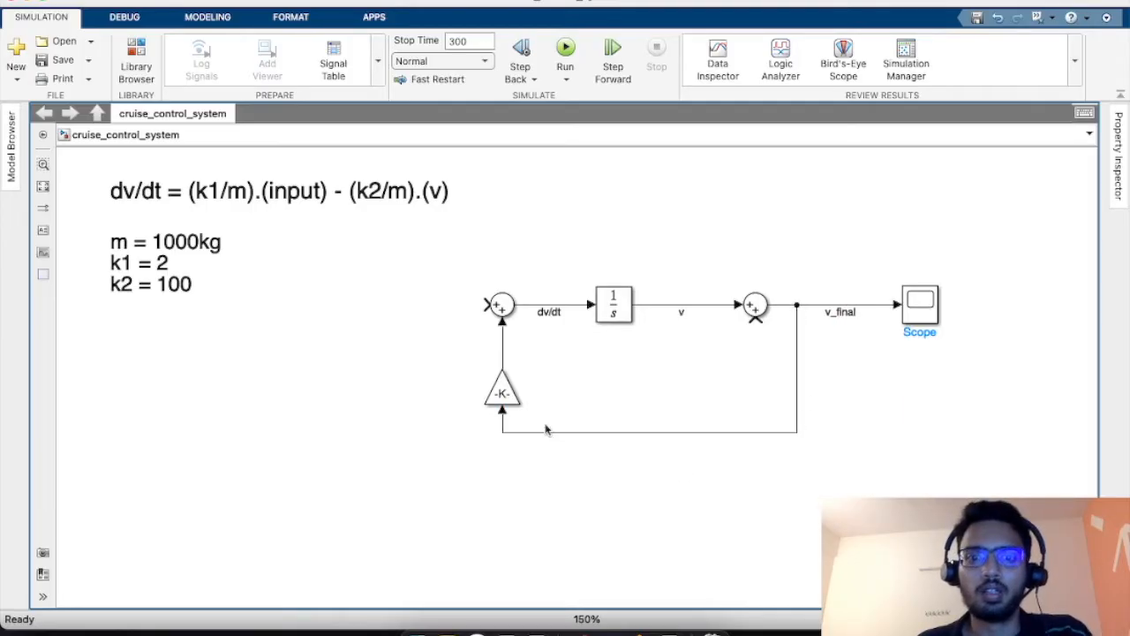
# Set the first Sum block's list of signs to |+- so the Gain feedback is subtracted.
pyautogui.click(381, 191)
pyautogui.click(492, 319)
pyautogui.click(501, 305)
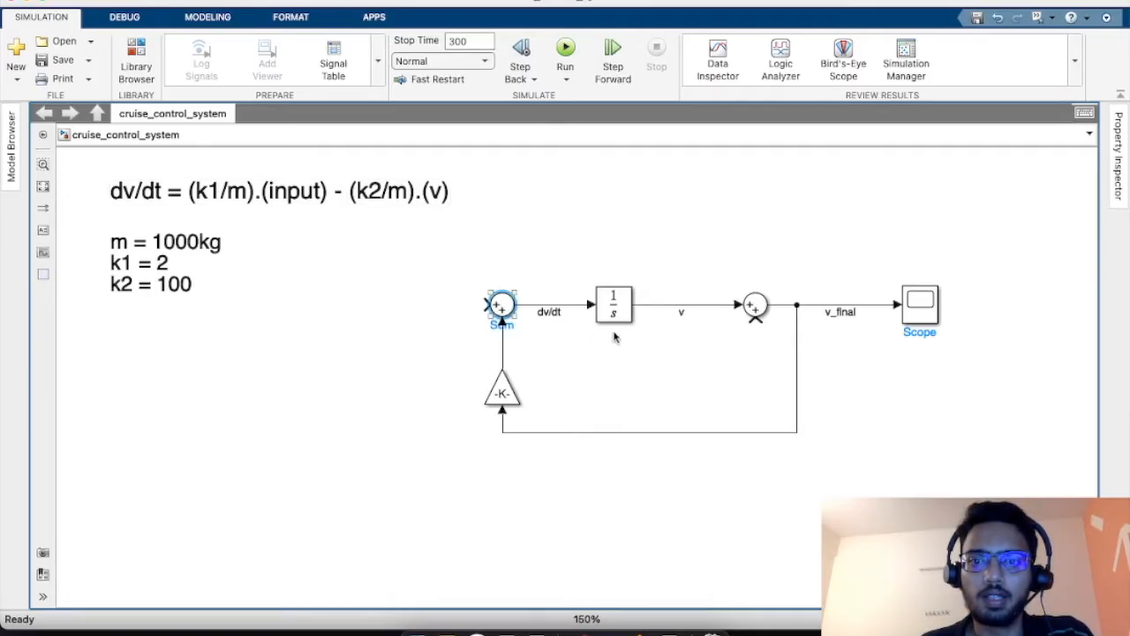
pyautogui.press('Return')
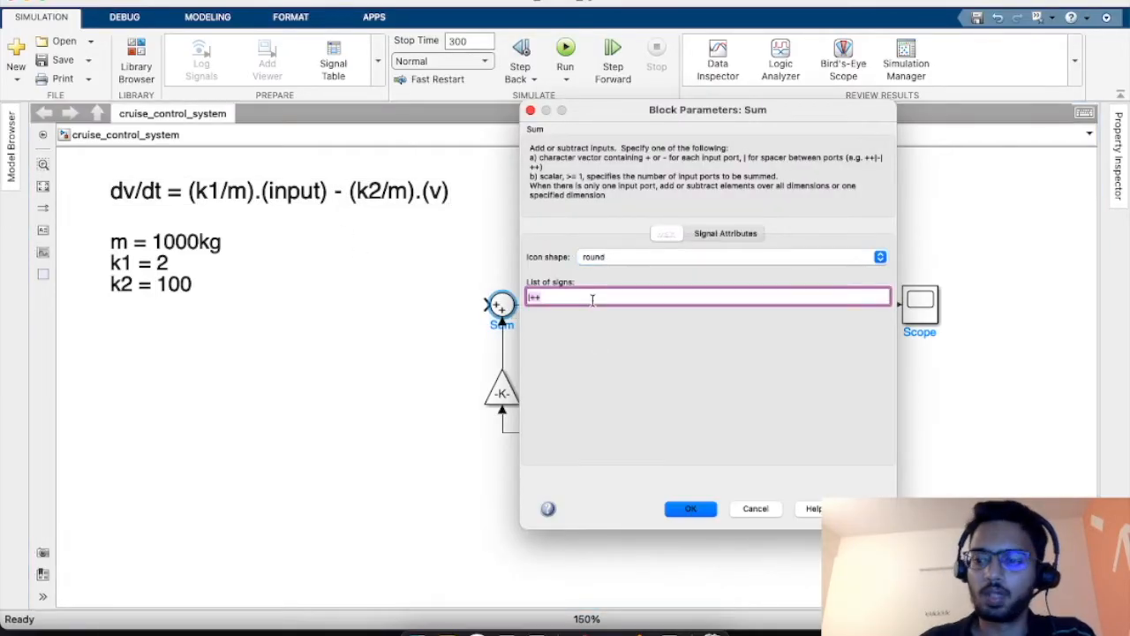
pyautogui.write('|+-')
pyautogui.click(689, 509)
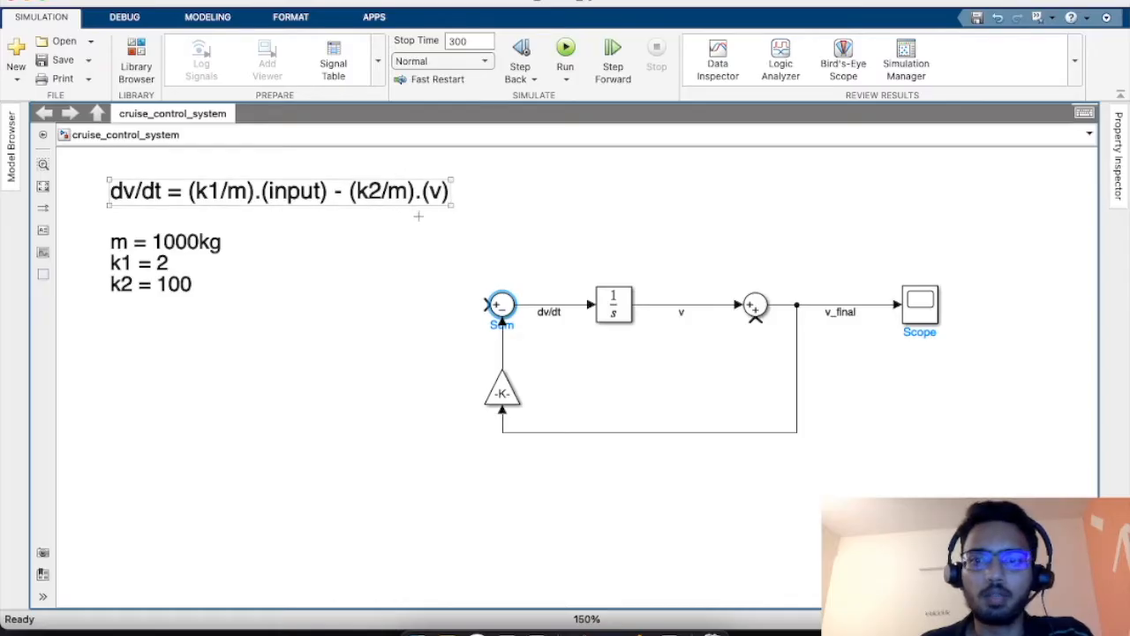
pyautogui.click(214, 202)
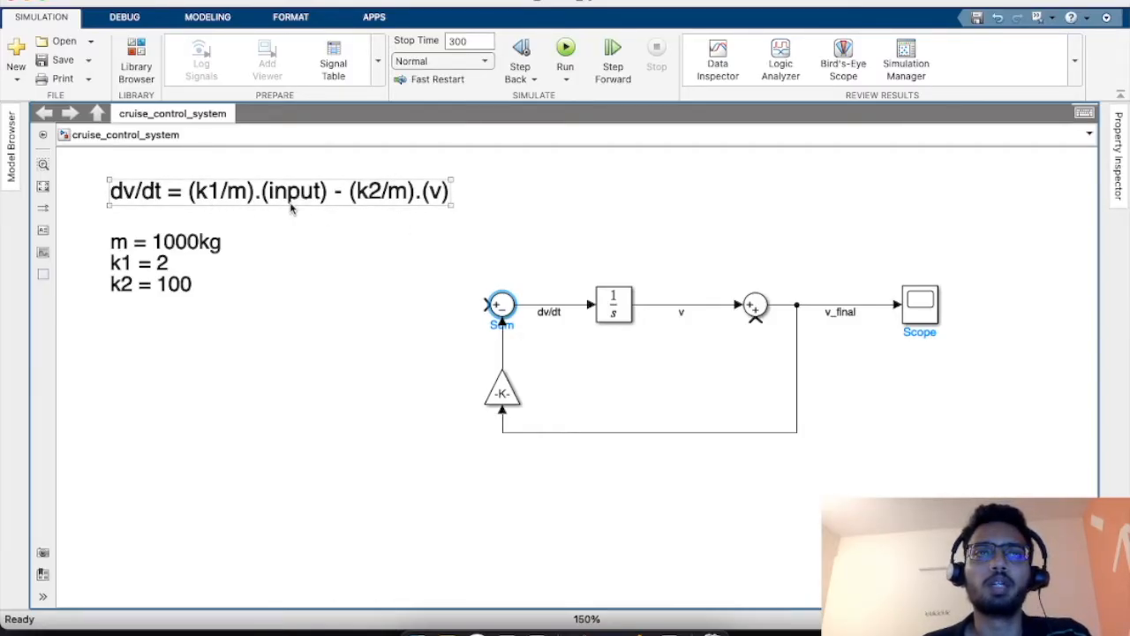
pyautogui.click(302, 336)
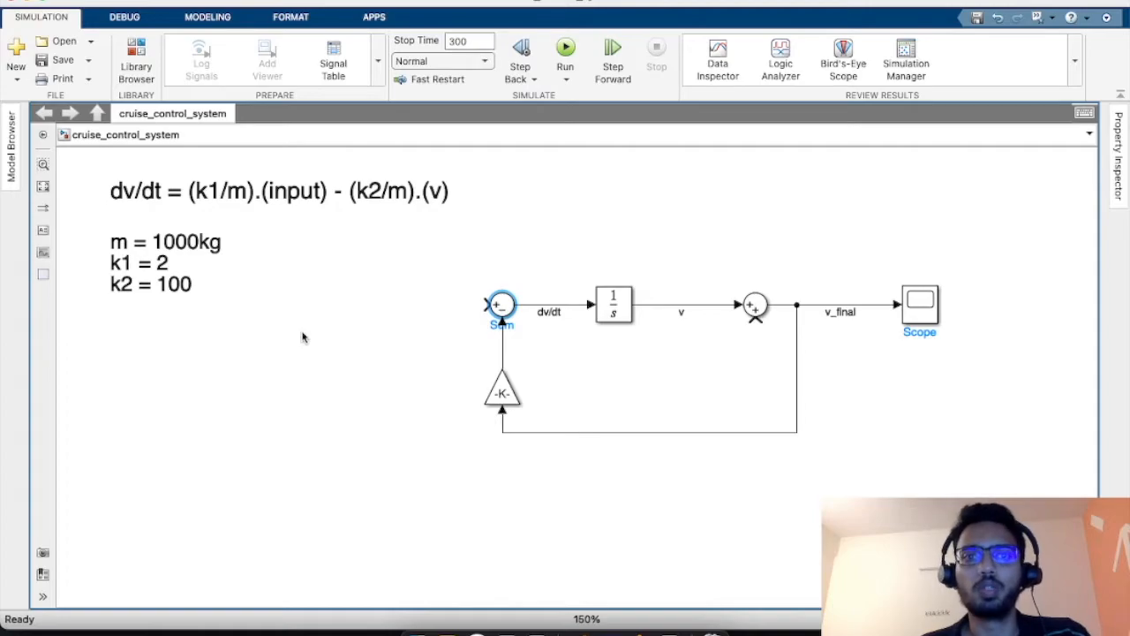
pyautogui.click(244, 398)
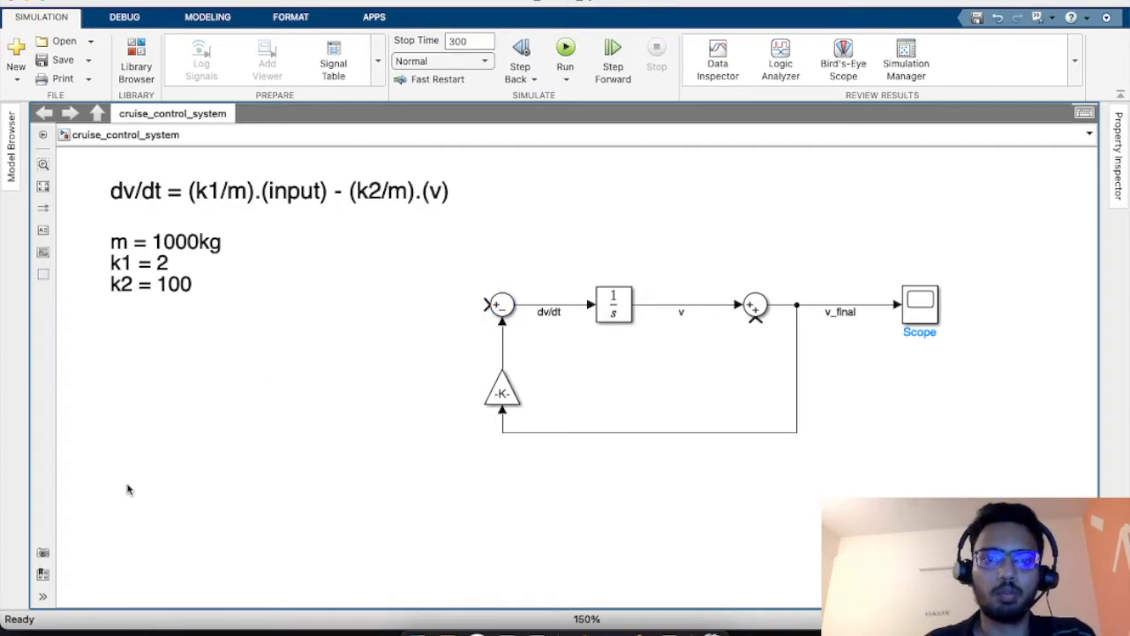
# Add a PID Controller block ahead of the first Sum block, in line with its open input.
pyautogui.doubleClick(275, 337)
pyautogui.write('pid')
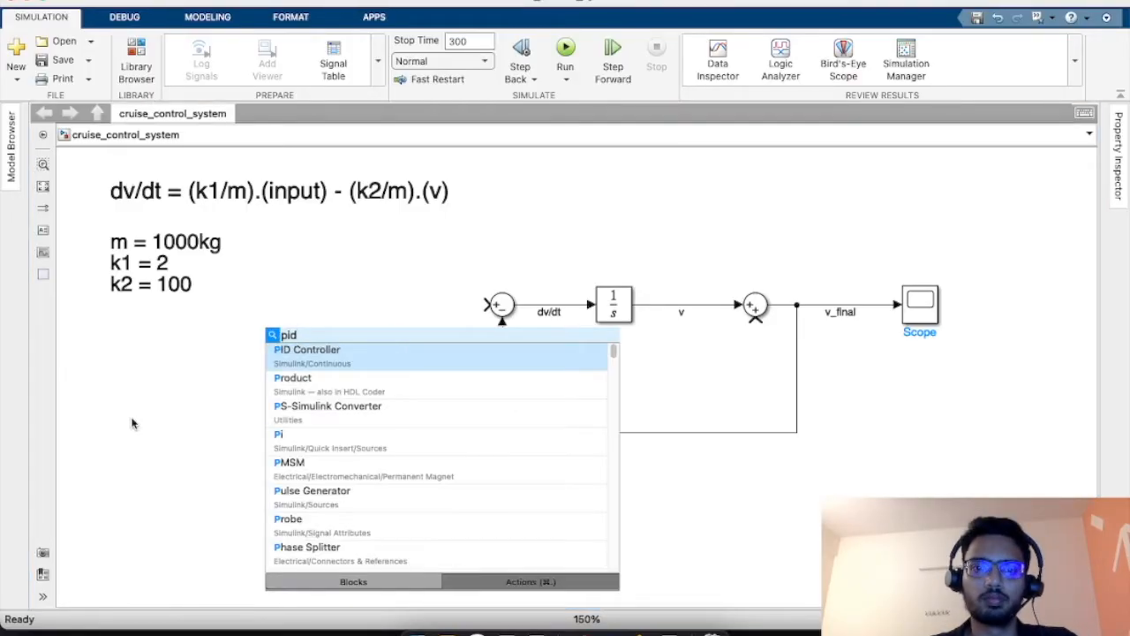
pyautogui.press('Return')
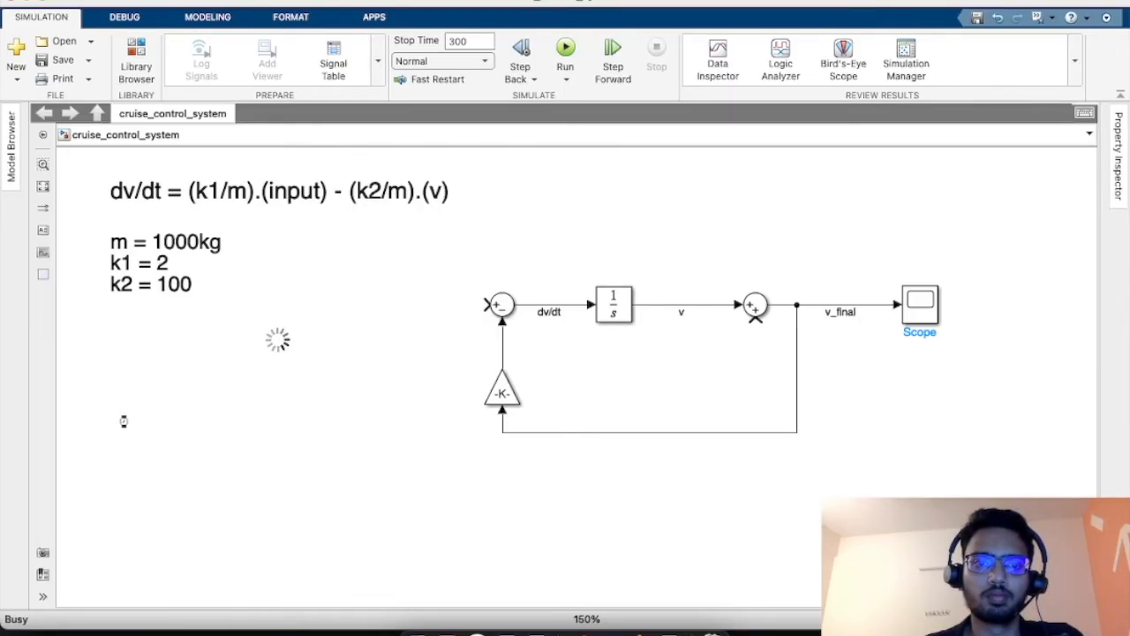
pyautogui.moveTo(288, 344); pyautogui.dragTo(312, 316)
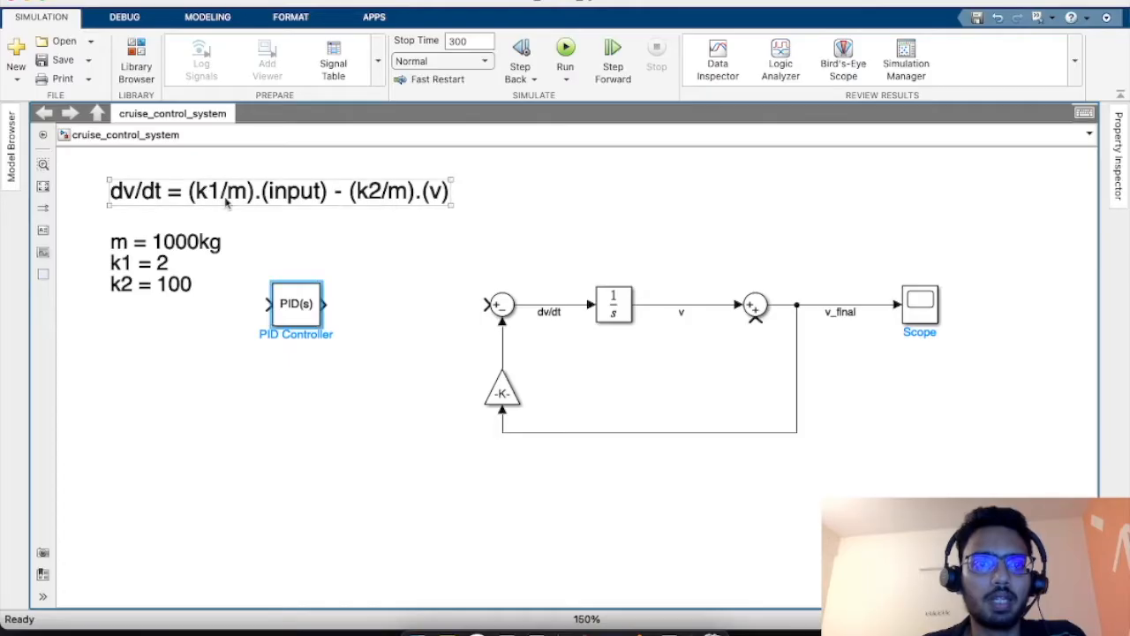
# Place a copy of the feedback Gain block between the PID Controller and the first Sum, rotated to face the Sum.
pyautogui.click(507, 394)
pyautogui.moveTo(508, 395); pyautogui.dragTo(395, 302)
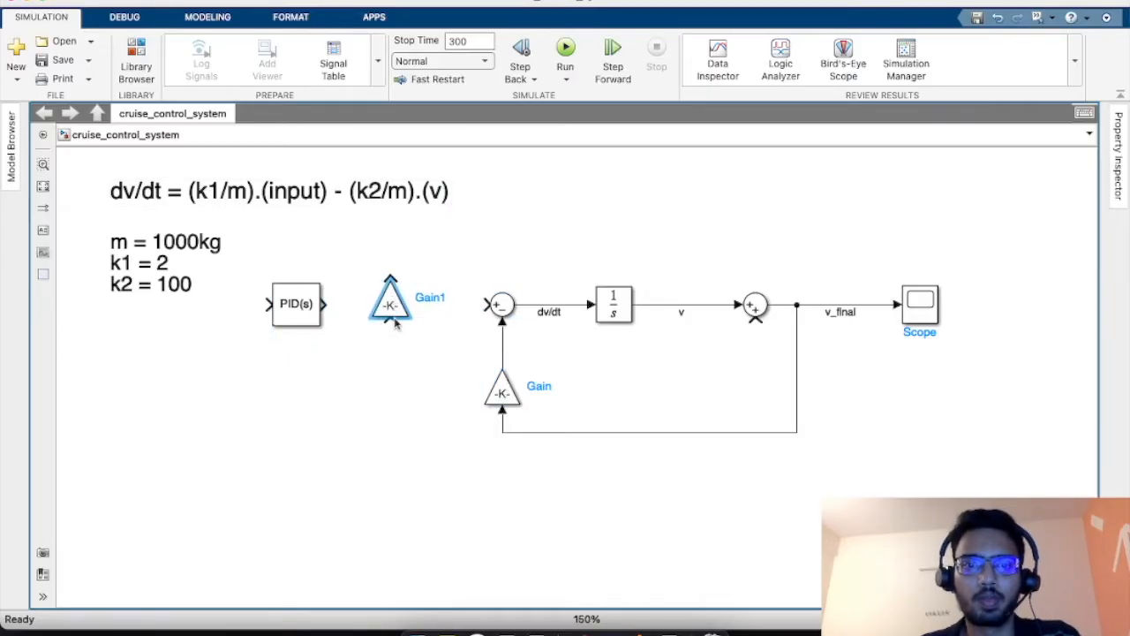
pyautogui.hotkey('ctrl', 'r')
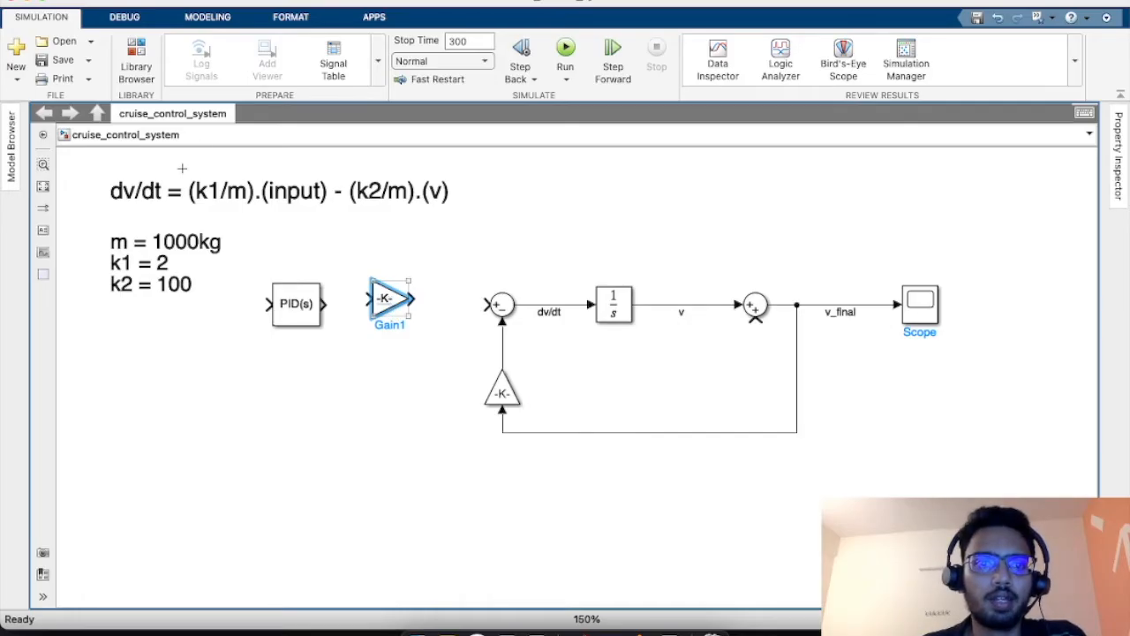
# Set the gain of the copied Gain block to 2/1000.
pyautogui.click(162, 283)
pyautogui.doubleClick(391, 300)
pyautogui.write('2/1000')
pyautogui.press('Return')
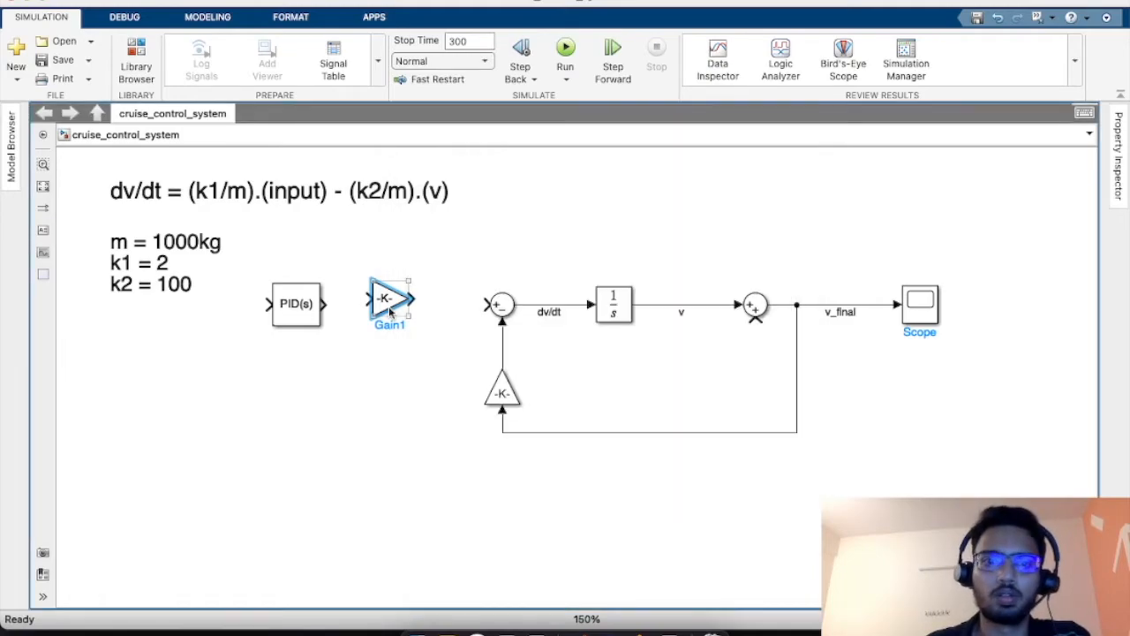
# Align the copied Gain with the forward path and connect it between the PID Controller and the first Sum block.
pyautogui.moveTo(394, 307); pyautogui.dragTo(395, 311)
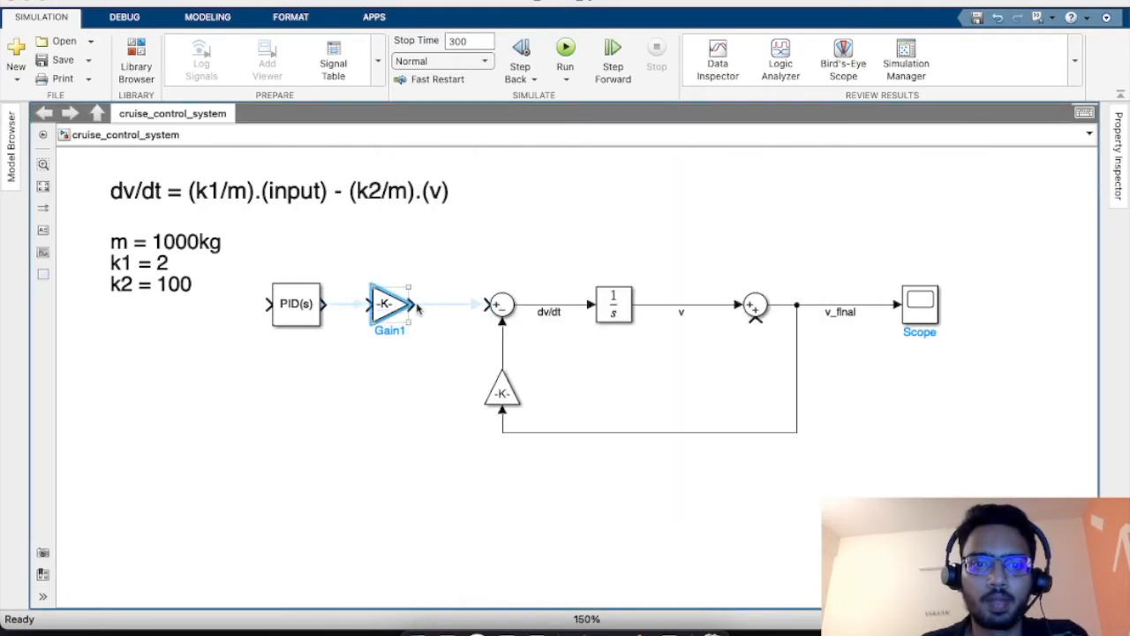
pyautogui.click(480, 304)
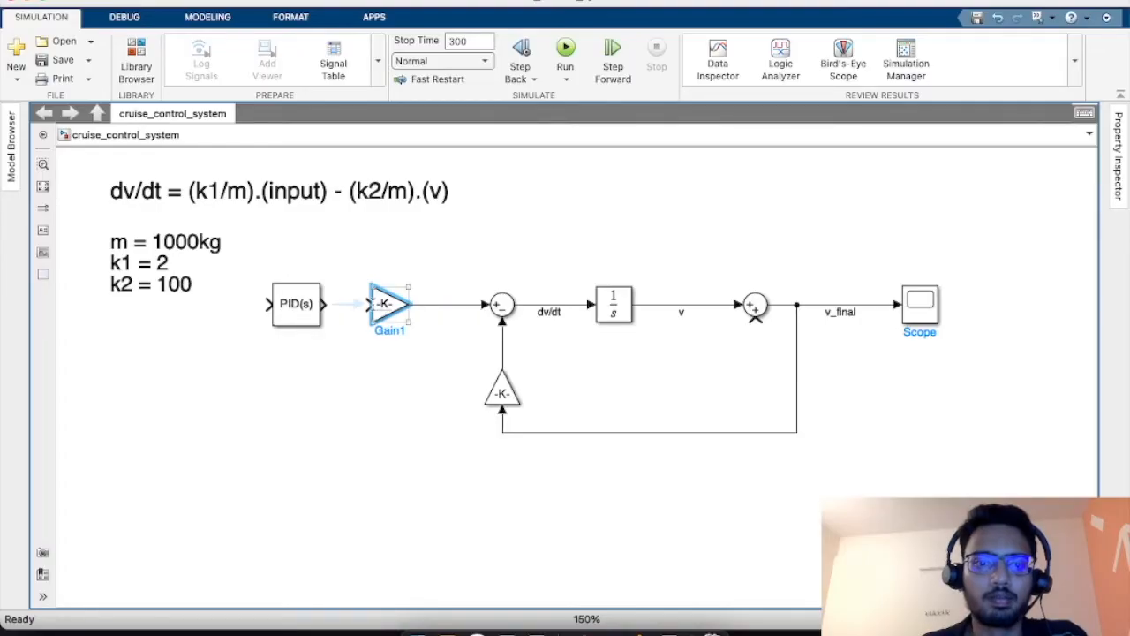
pyautogui.click(367, 305)
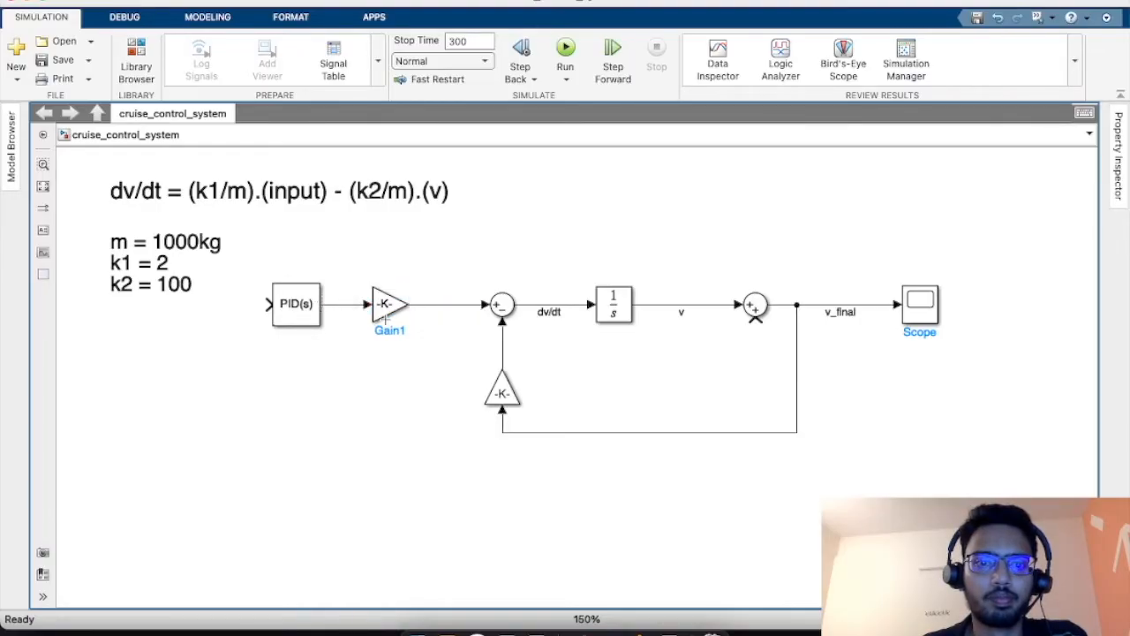
# Label the signal between the copied Gain and the first Sum block (k1/m).input.
pyautogui.doubleClick(443, 306)
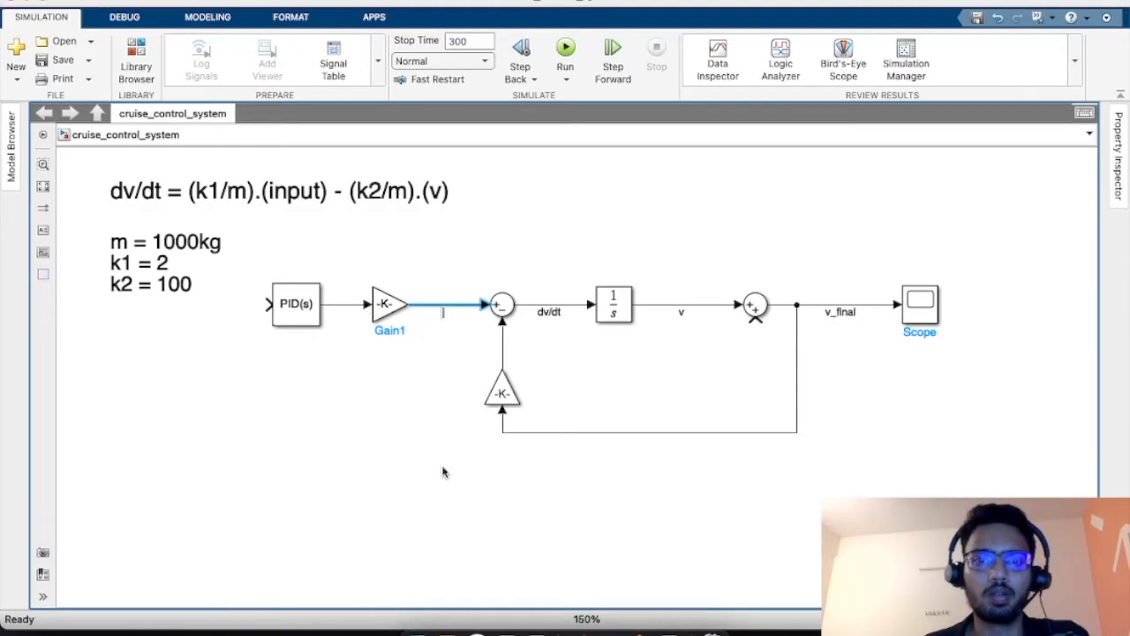
pyautogui.write('(')
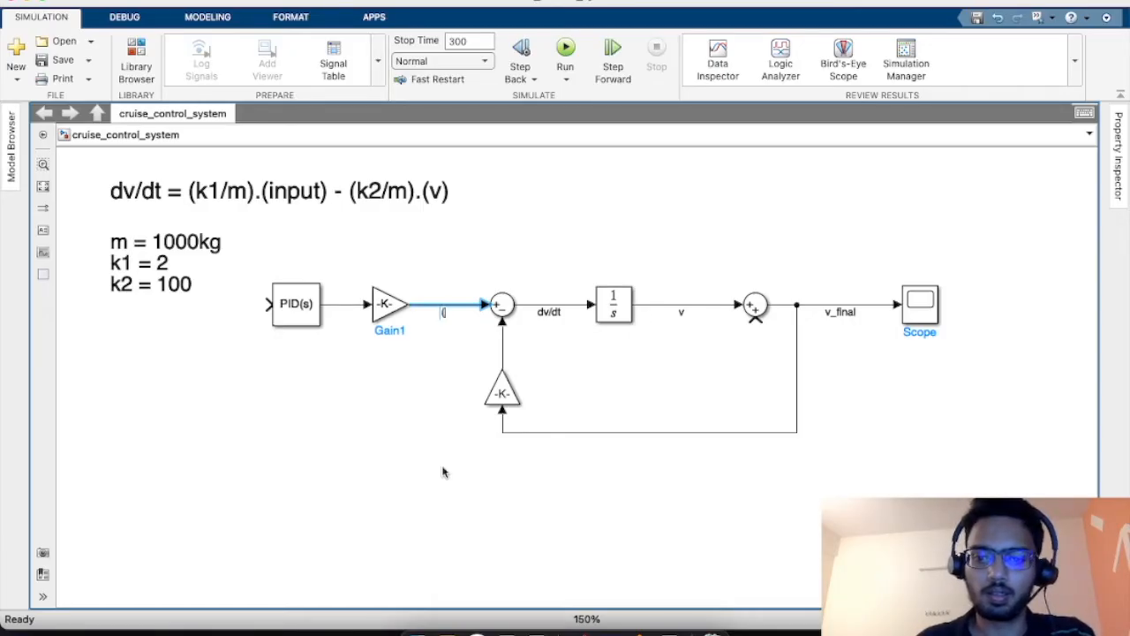
pyautogui.write('k1/m).input')
pyautogui.click(343, 472)
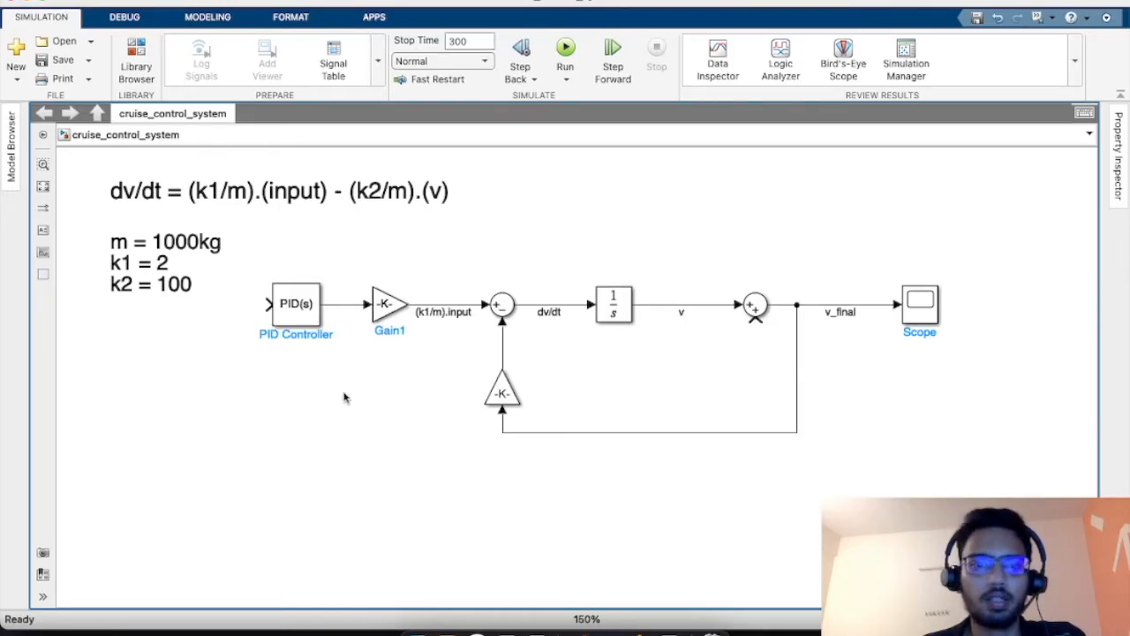
# Move the whole block diagram to the right to free space ahead of the PID Controller.
pyautogui.moveTo(252, 478); pyautogui.dragTo(948, 279)
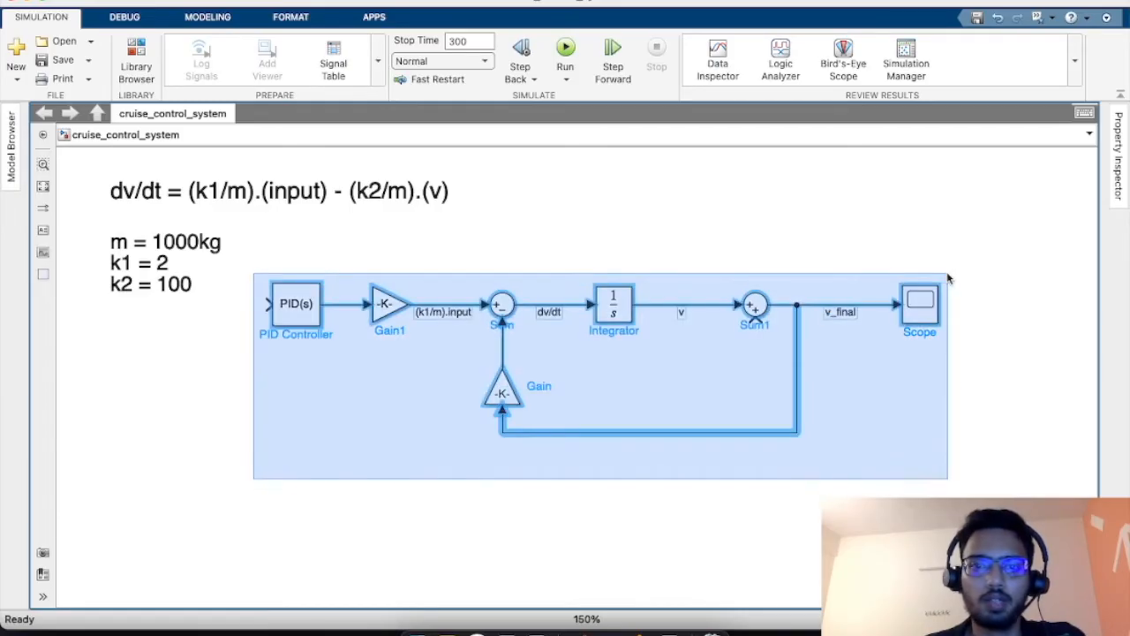
pyautogui.scroll(-2, 677, 481)
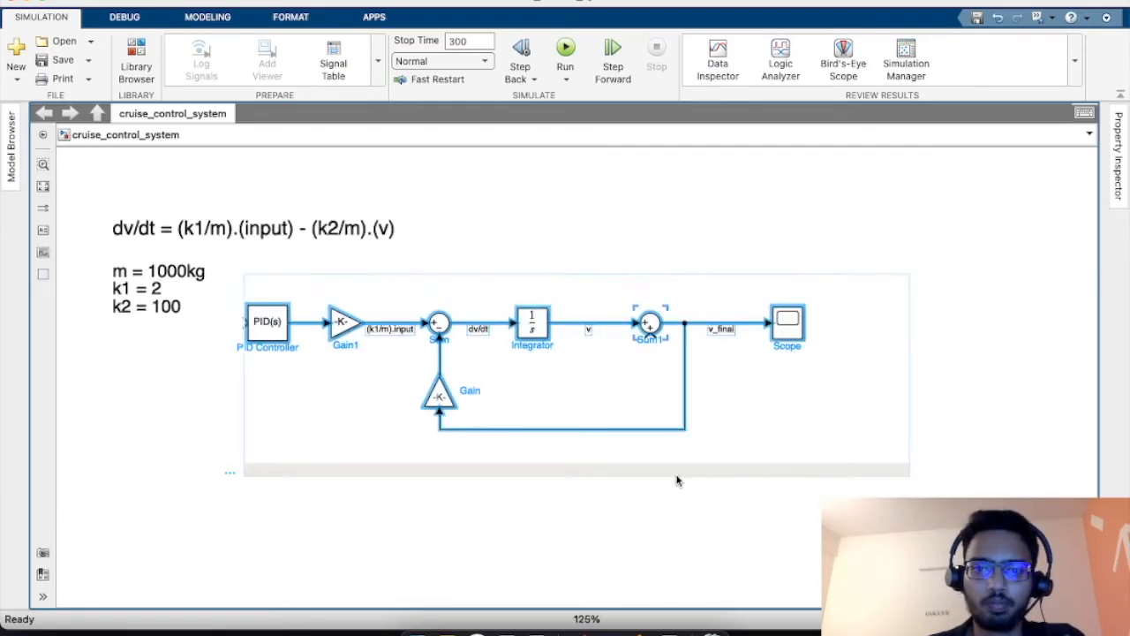
pyautogui.moveTo(677, 481); pyautogui.dragTo(820, 487)
pyautogui.click(304, 482)
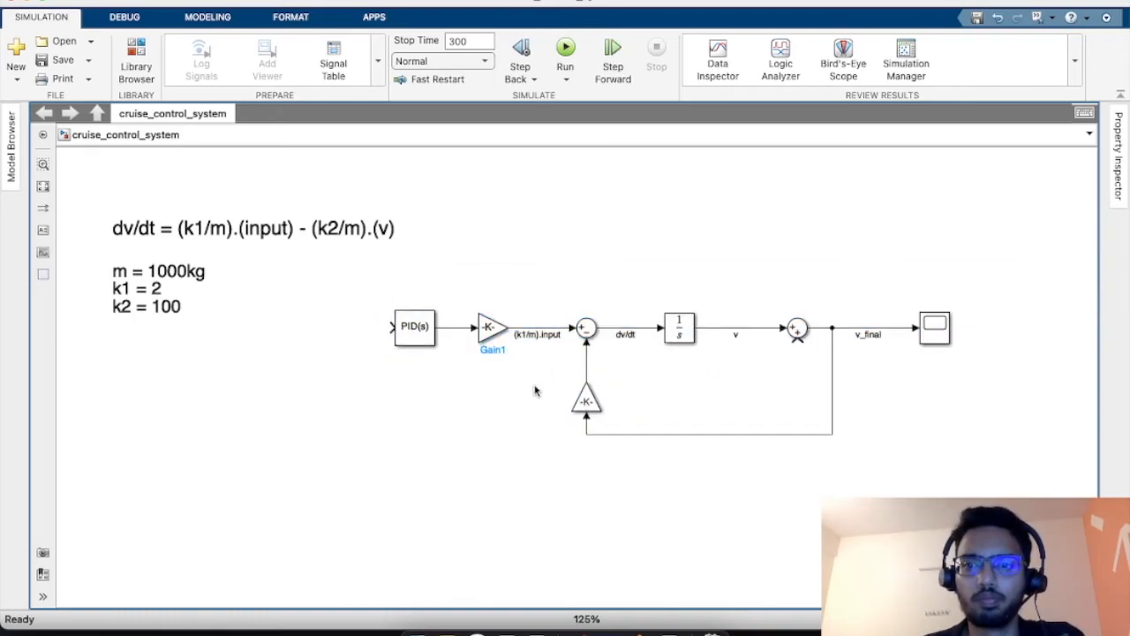
# Place a copy of the first Sum ahead of the PID Controller and route v_final to its negative input below the inner feedback loop.
pyautogui.click(800, 337)
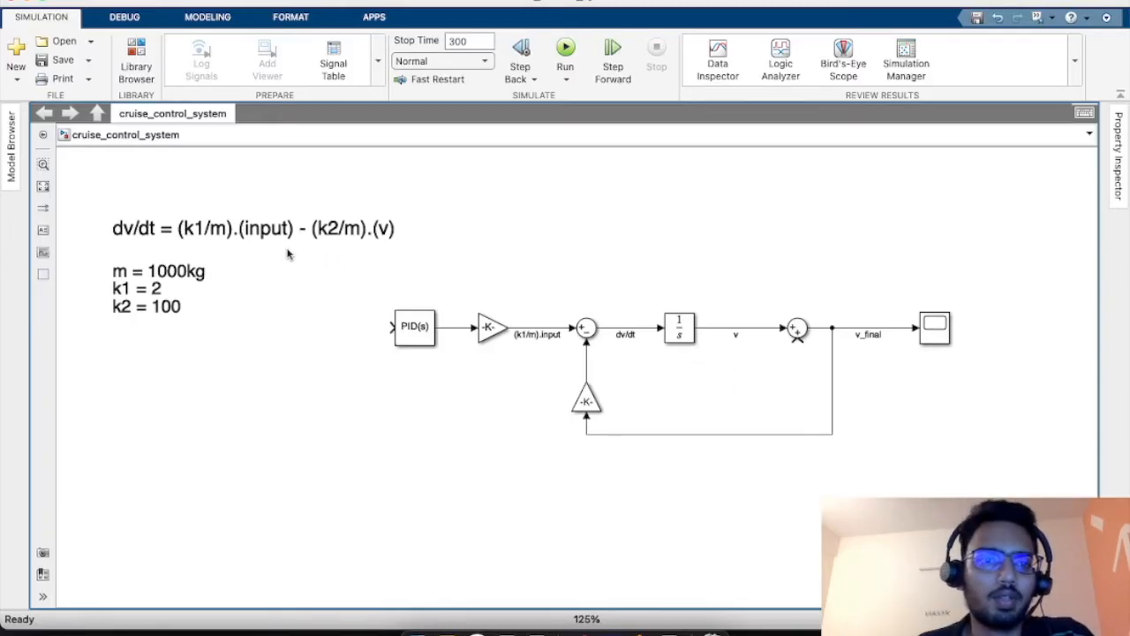
pyautogui.click(150, 228)
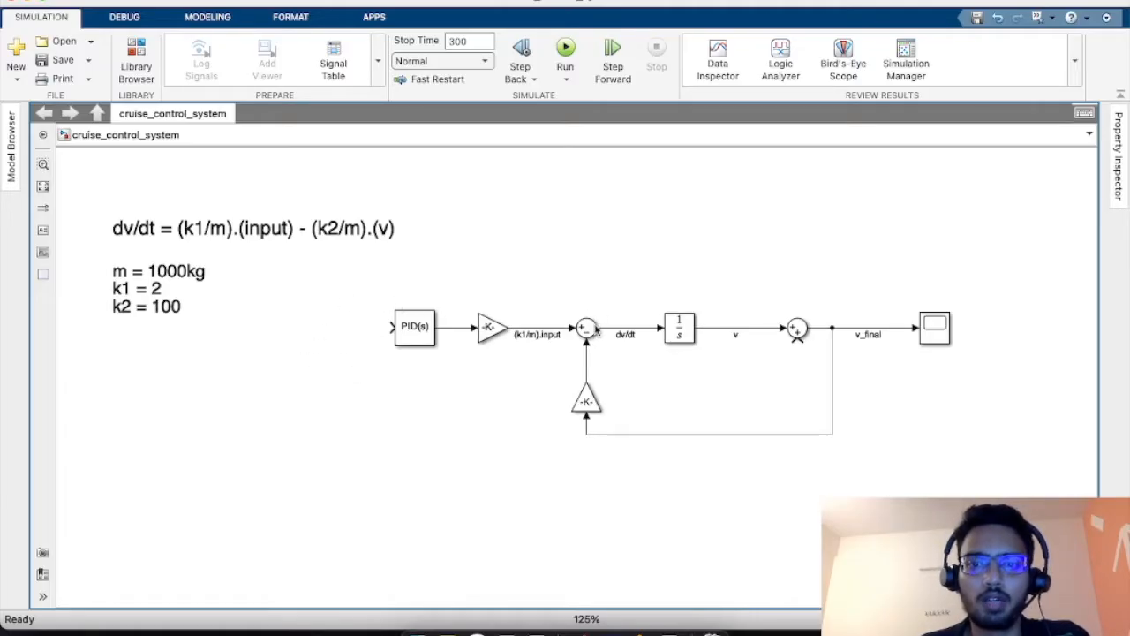
pyautogui.click(588, 328)
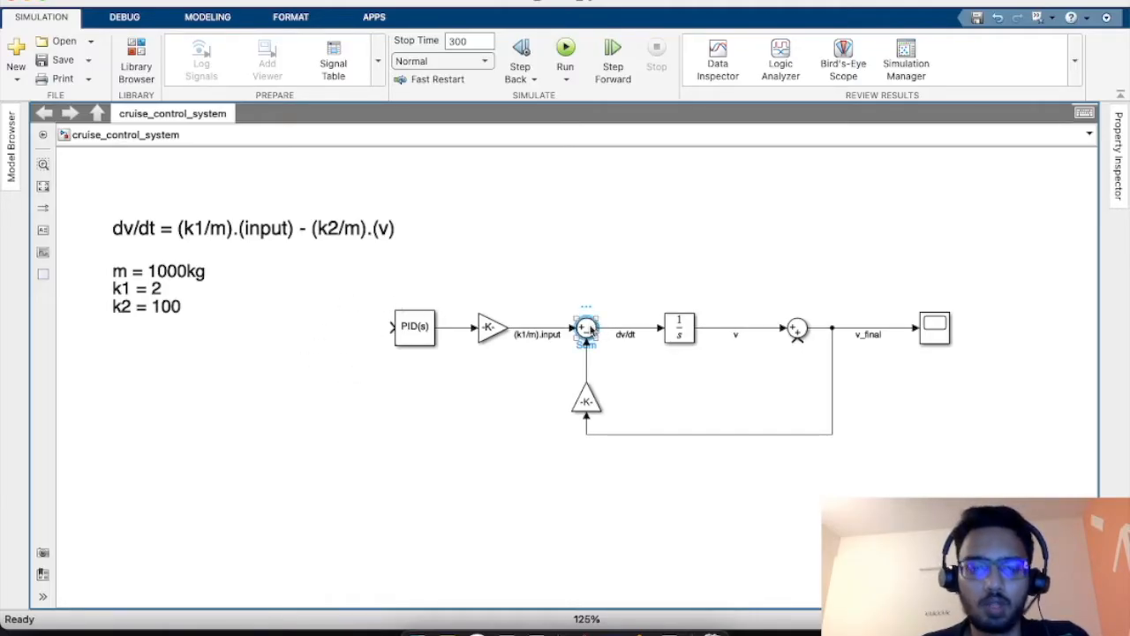
pyautogui.moveTo(391, 327); pyautogui.dragTo(328, 329)
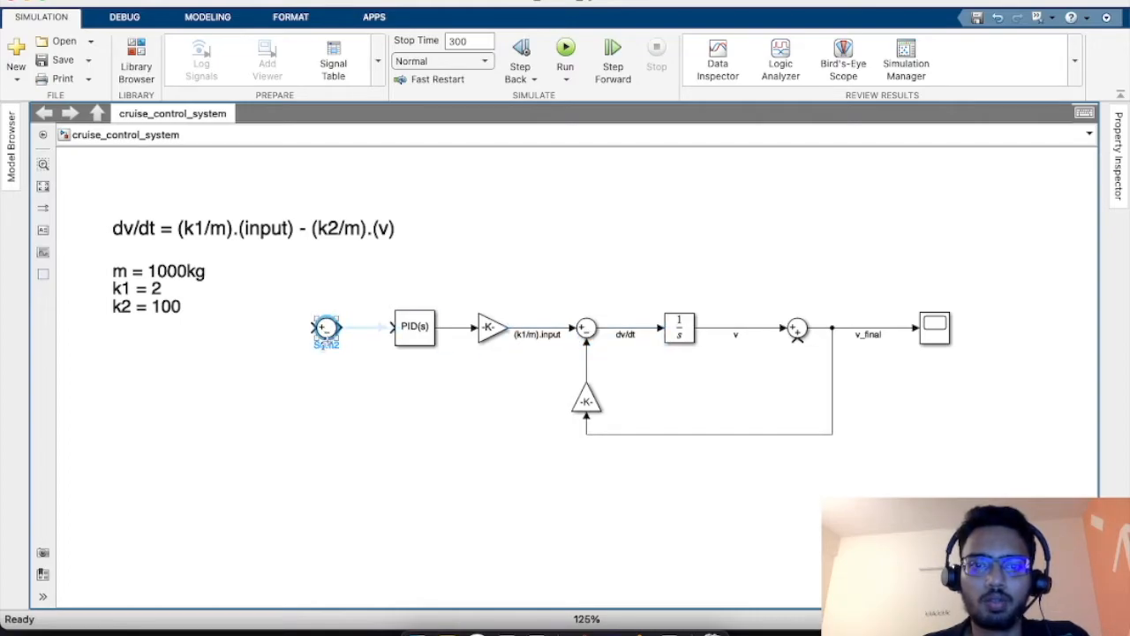
pyautogui.moveTo(326, 334); pyautogui.dragTo(901, 334)
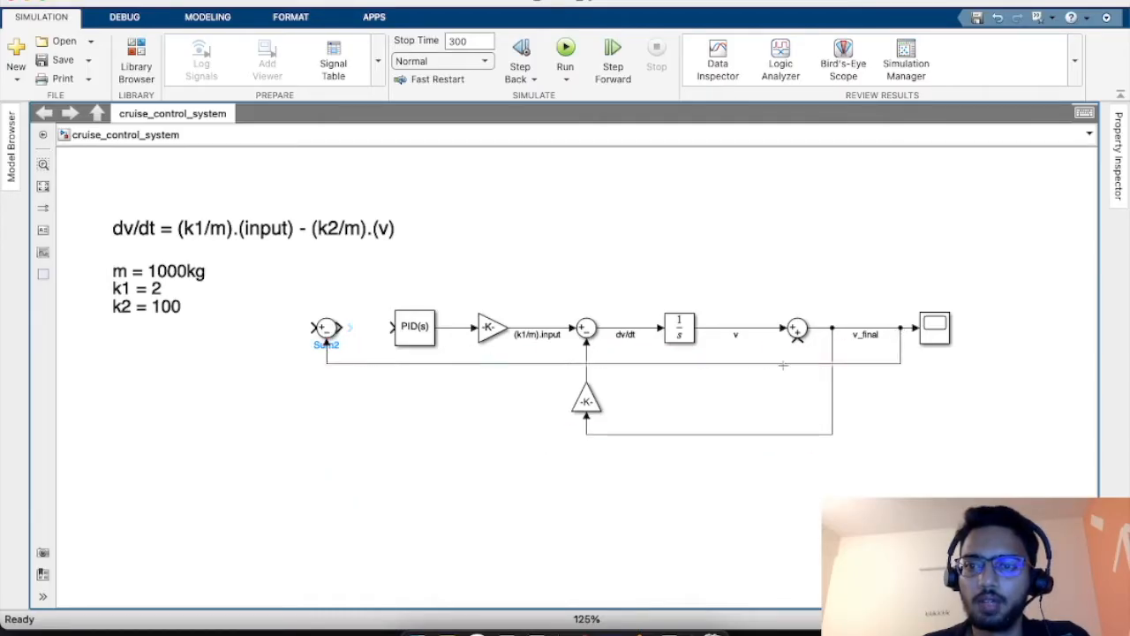
pyautogui.moveTo(746, 369); pyautogui.dragTo(742, 456)
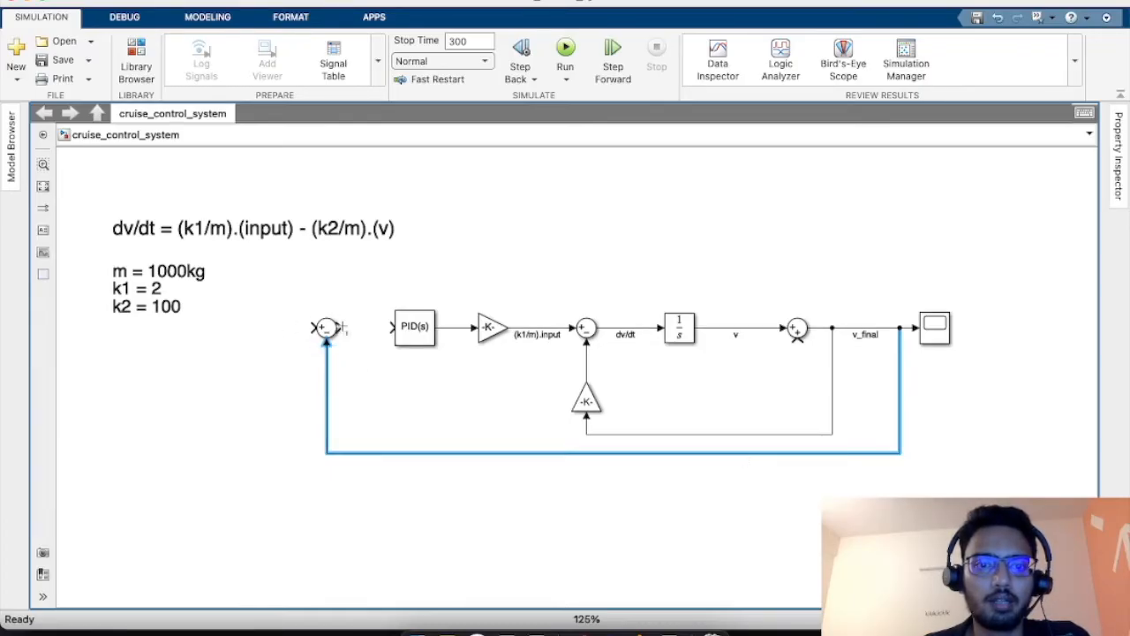
# Connect the new Sum block's output to the PID Controller and label that signal error in v.
pyautogui.moveTo(342, 328); pyautogui.dragTo(386, 330)
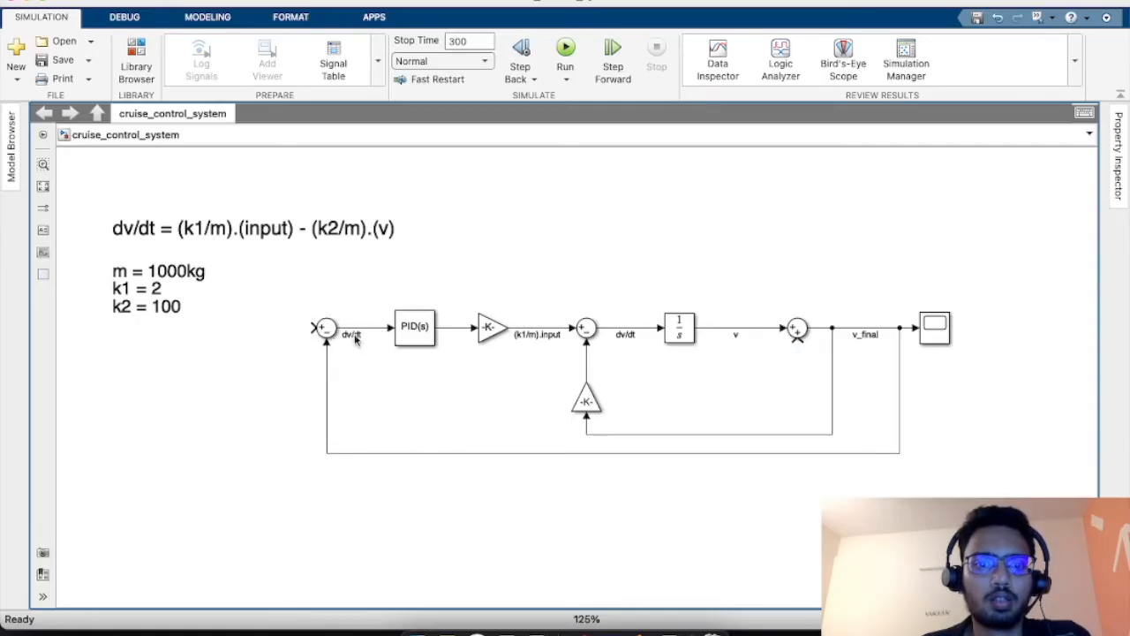
pyautogui.write('E')
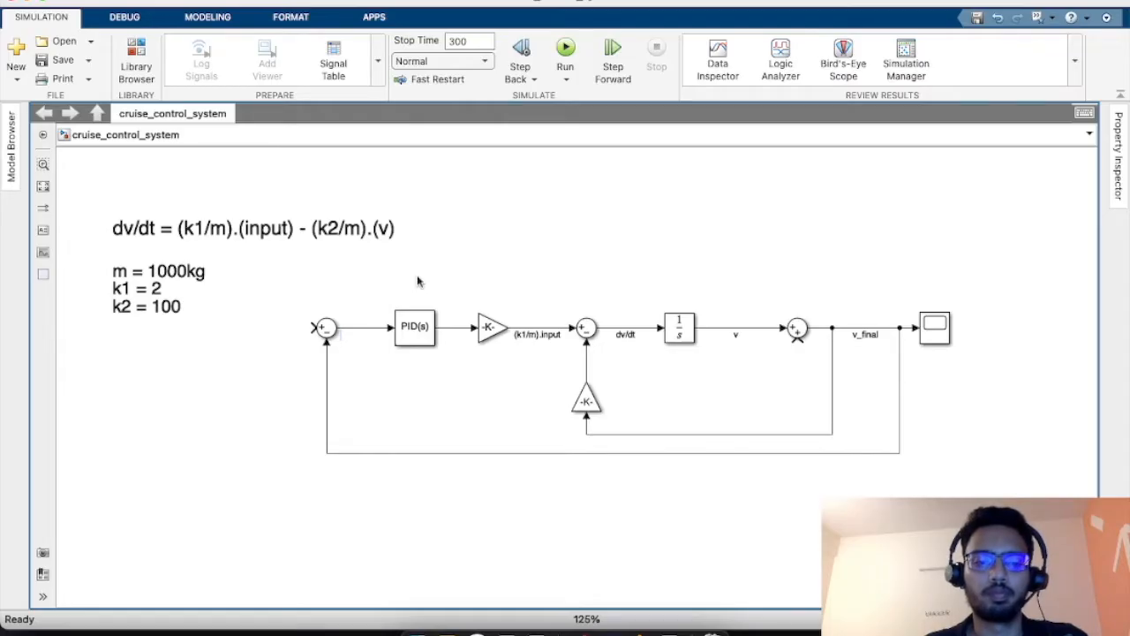
pyautogui.write('rror in')
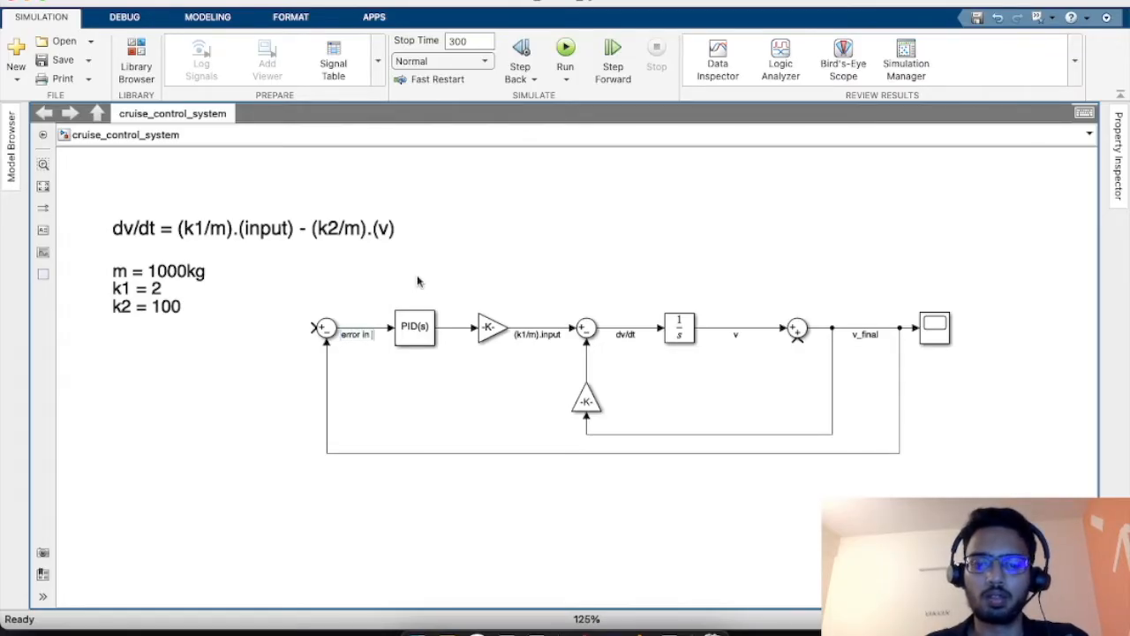
pyautogui.click(268, 439)
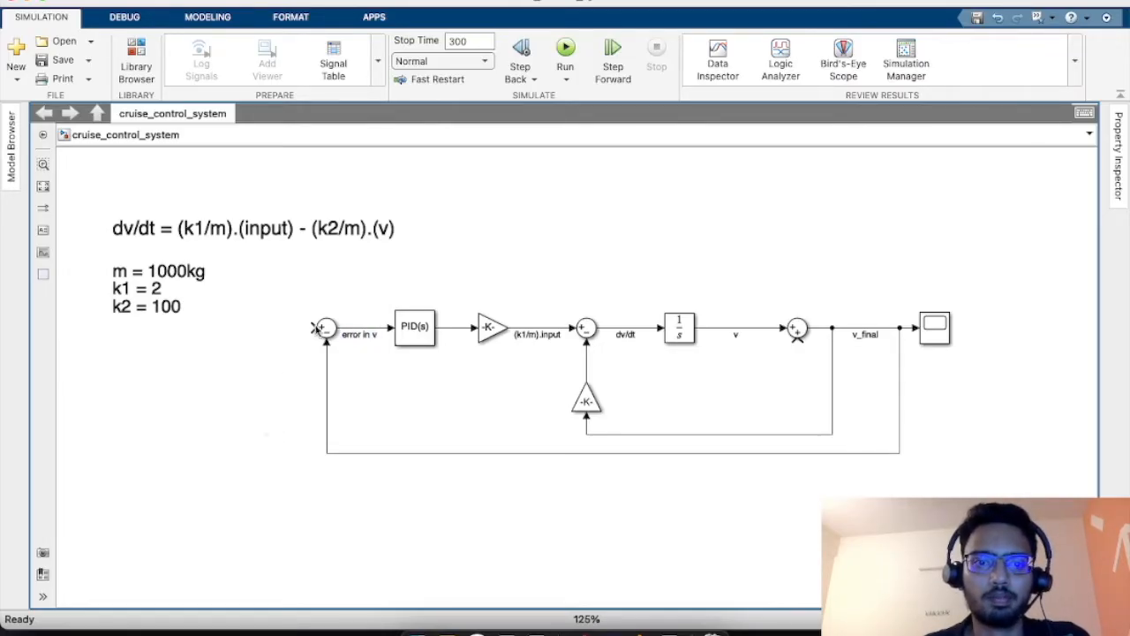
# Add a Constant block ahead of the new Sum block and connect it to the Sum's positive input.
pyautogui.doubleClick(192, 419)
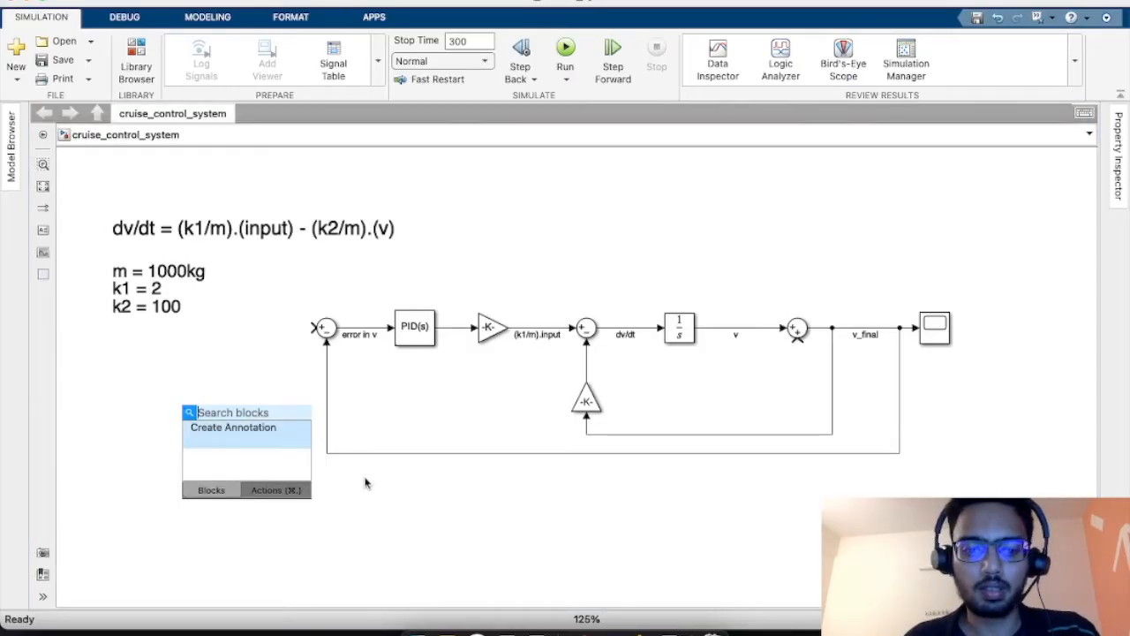
pyautogui.write('constant')
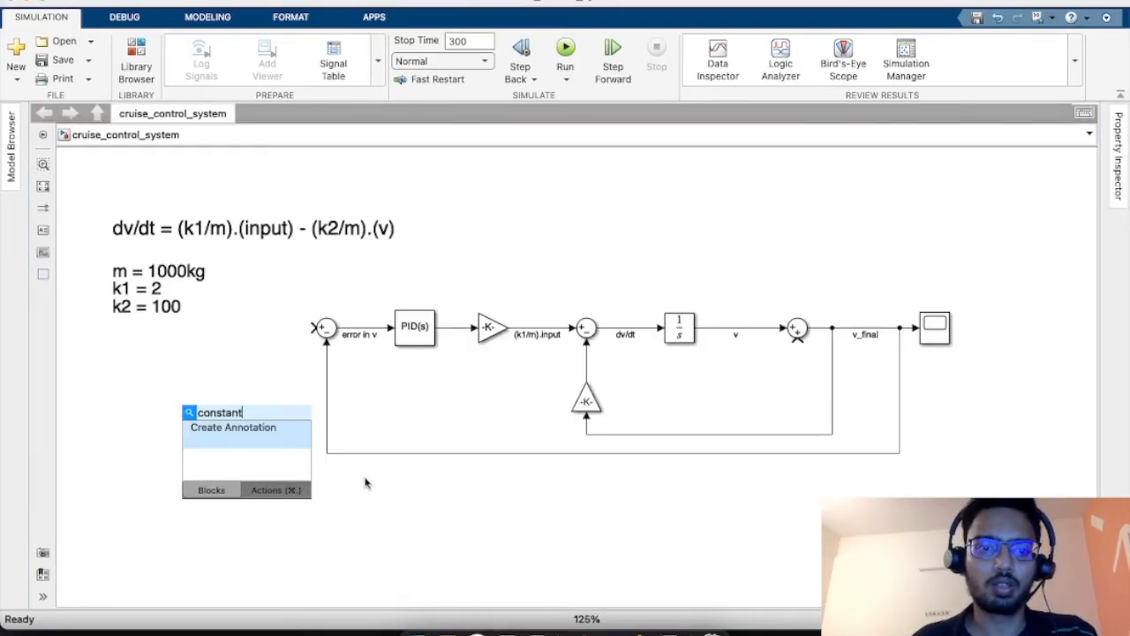
pyautogui.press('Return')
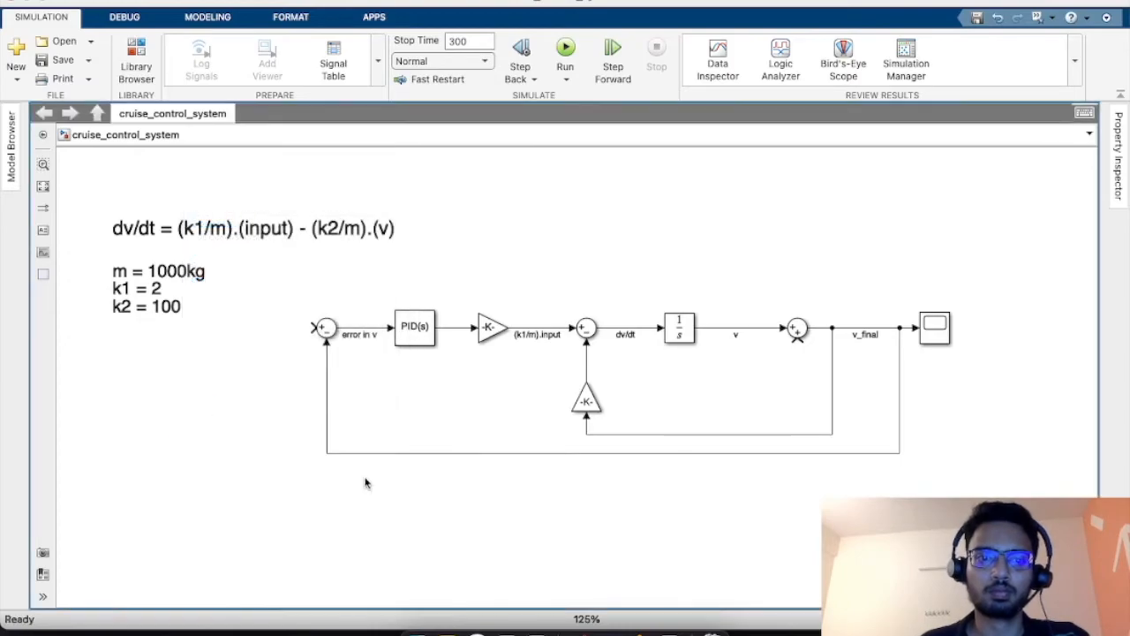
pyautogui.moveTo(202, 413); pyautogui.dragTo(252, 327)
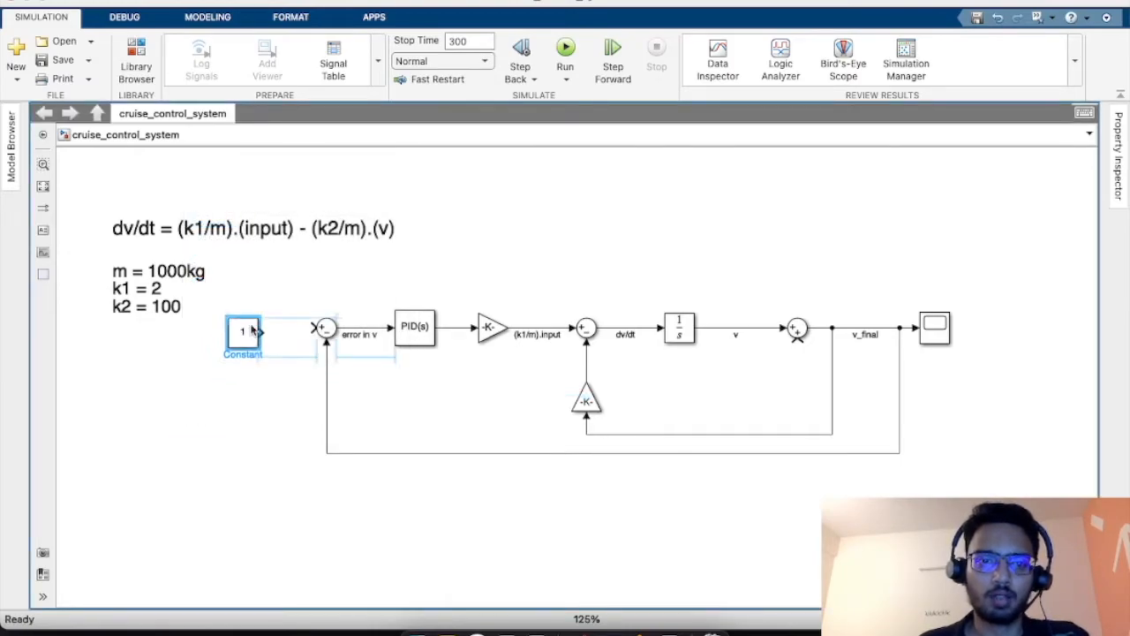
pyautogui.click(281, 334)
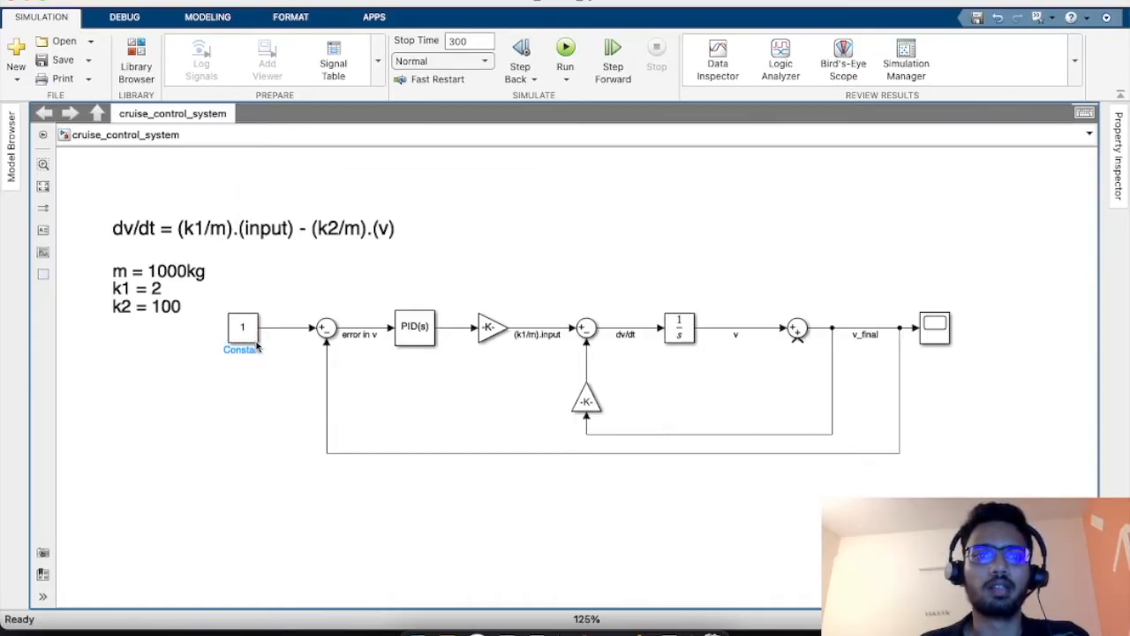
# Set the Constant block's value to 75 as the target speed.
pyautogui.doubleClick(247, 330)
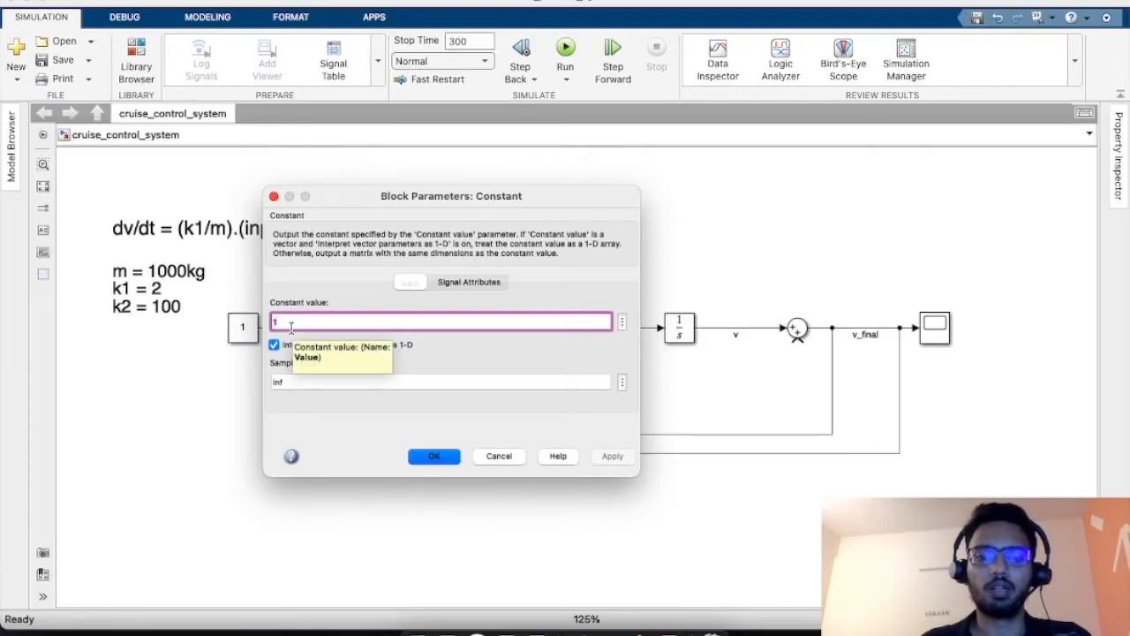
pyautogui.write('75')
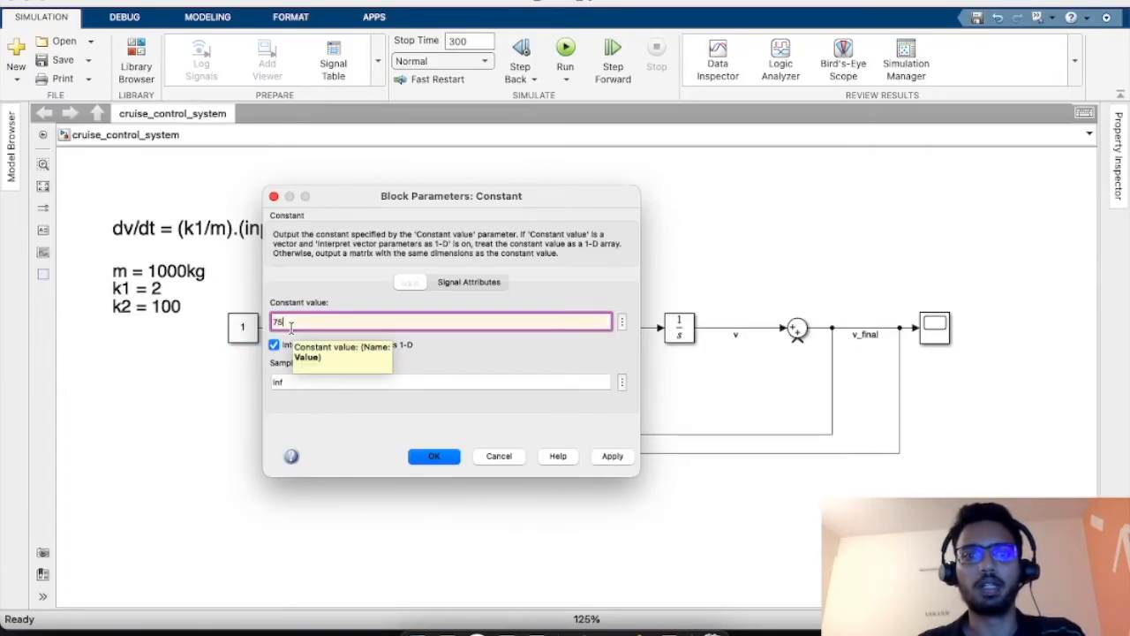
pyautogui.click(447, 457)
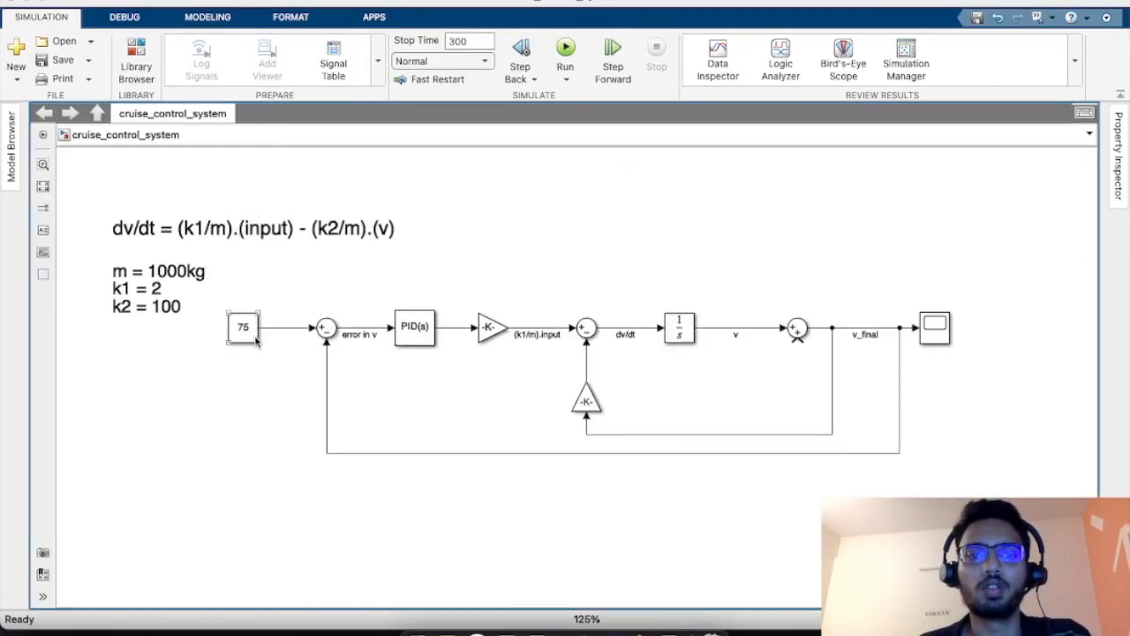
pyautogui.click(235, 346)
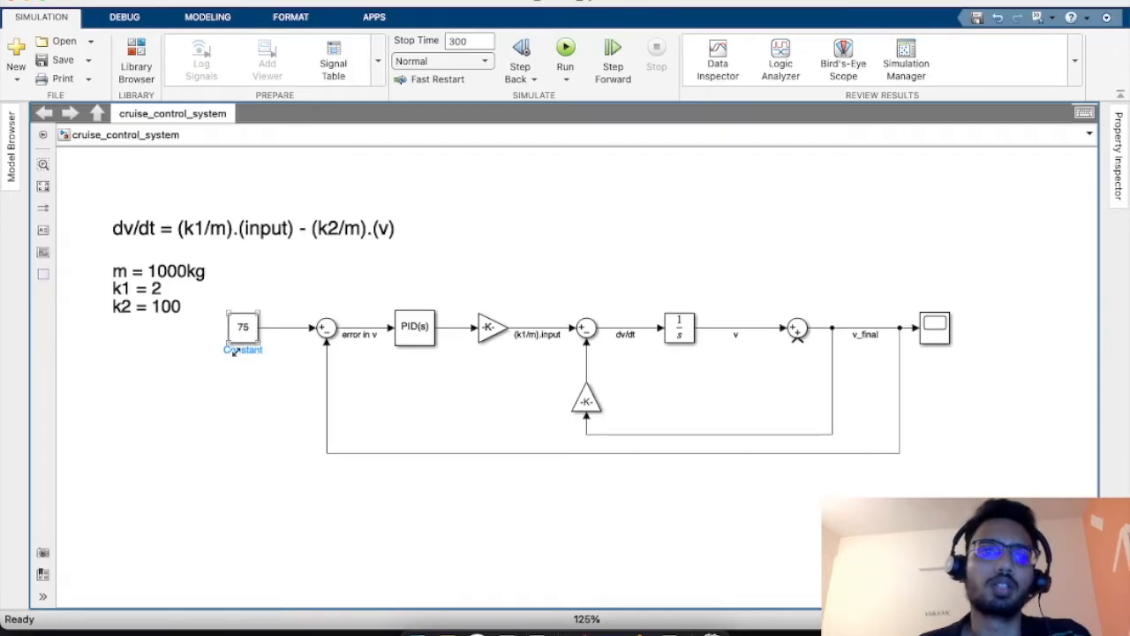
pyautogui.click(236, 362)
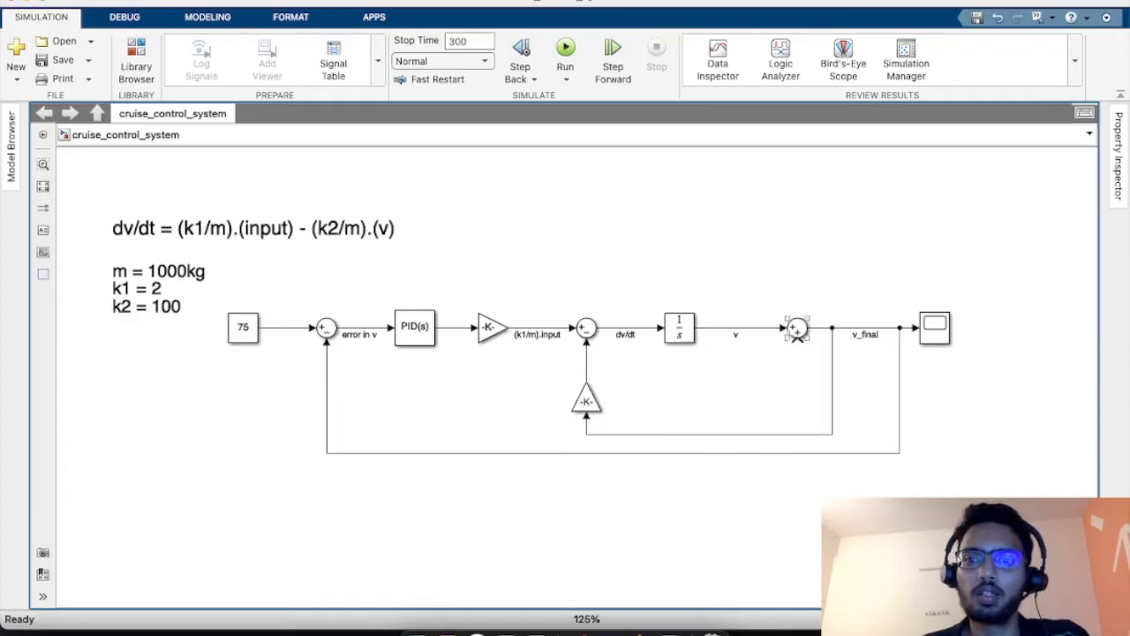
# Add a Signal Builder block below the Integrator and connect its output to the open lower input of the Sum block producing v_final.
pyautogui.doubleClick(685, 386)
pyautogui.write('signal')
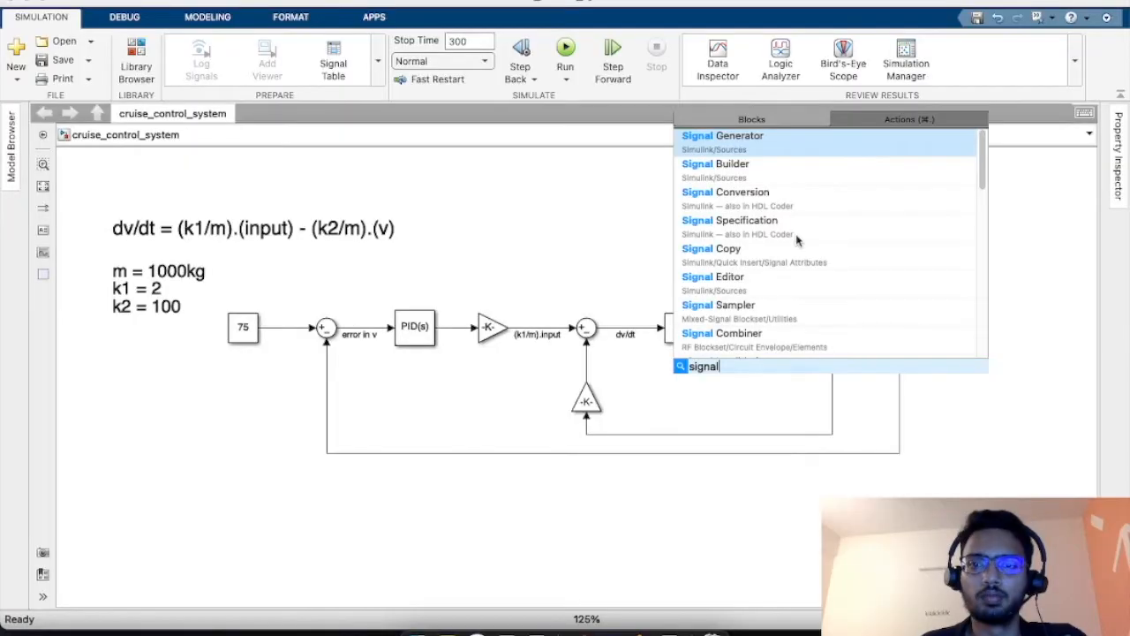
pyautogui.click(802, 183)
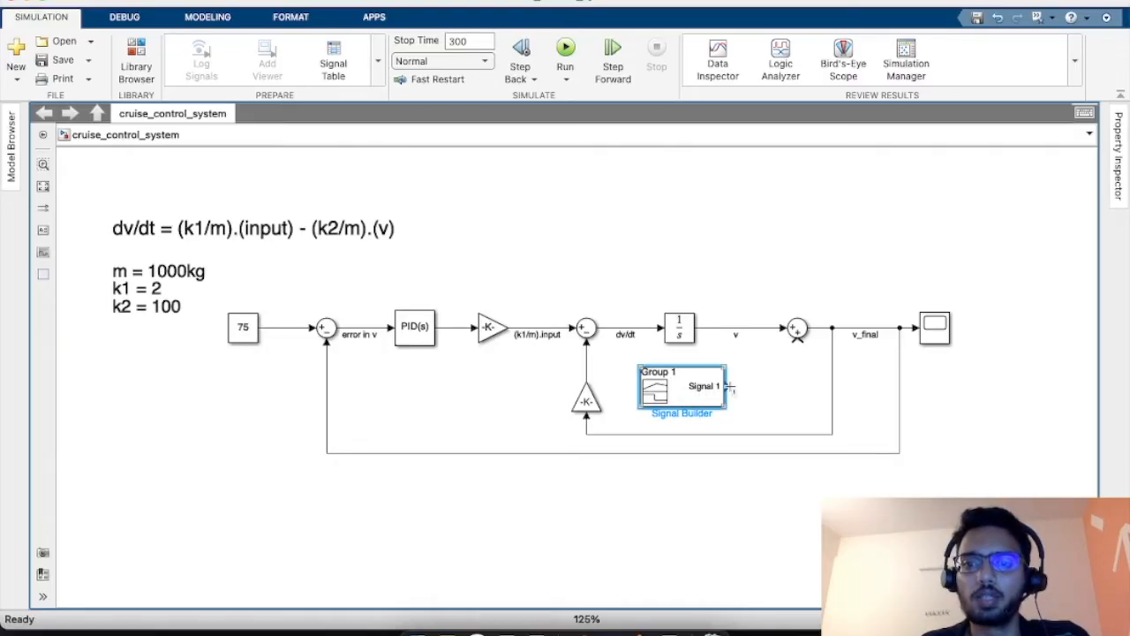
pyautogui.moveTo(728, 385); pyautogui.dragTo(797, 343)
# Change the list of signs of the Sum block producing v_final to |+- so the Signal Builder input is subtracted.
pyautogui.click(798, 329)
pyautogui.doubleClick(797, 329)
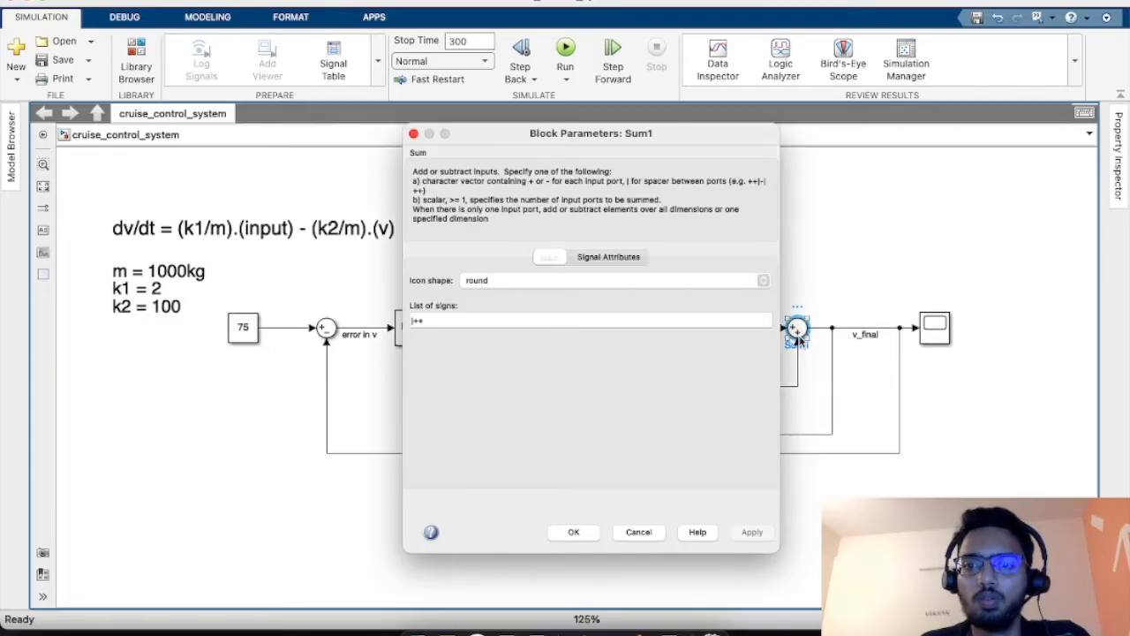
pyautogui.click(484, 321)
pyautogui.press('BackSpace')
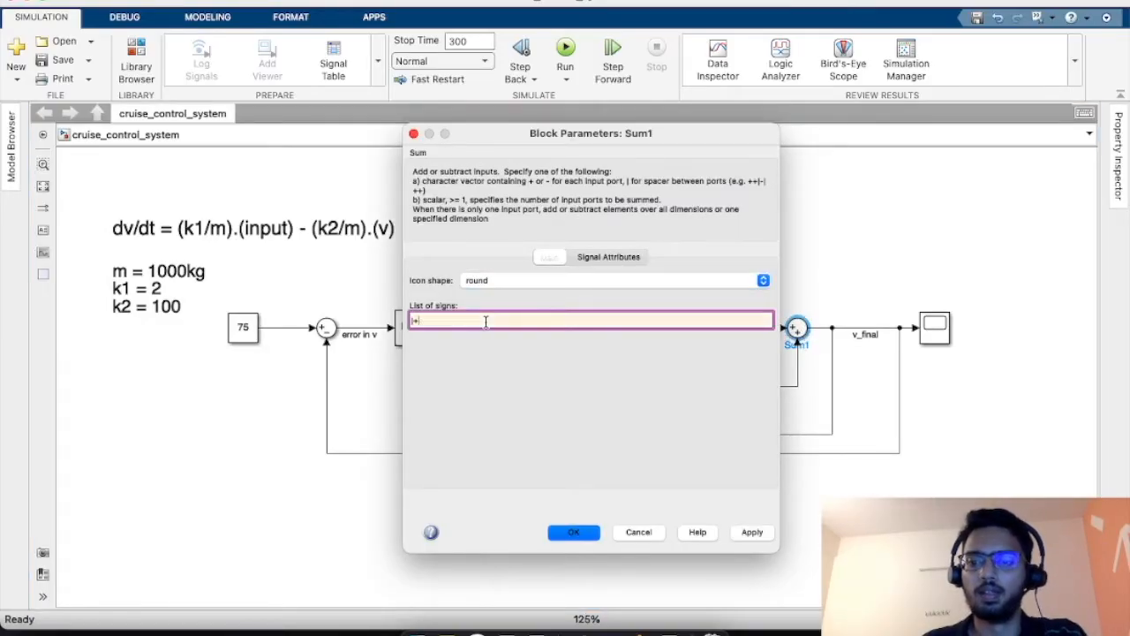
pyautogui.press('Return')
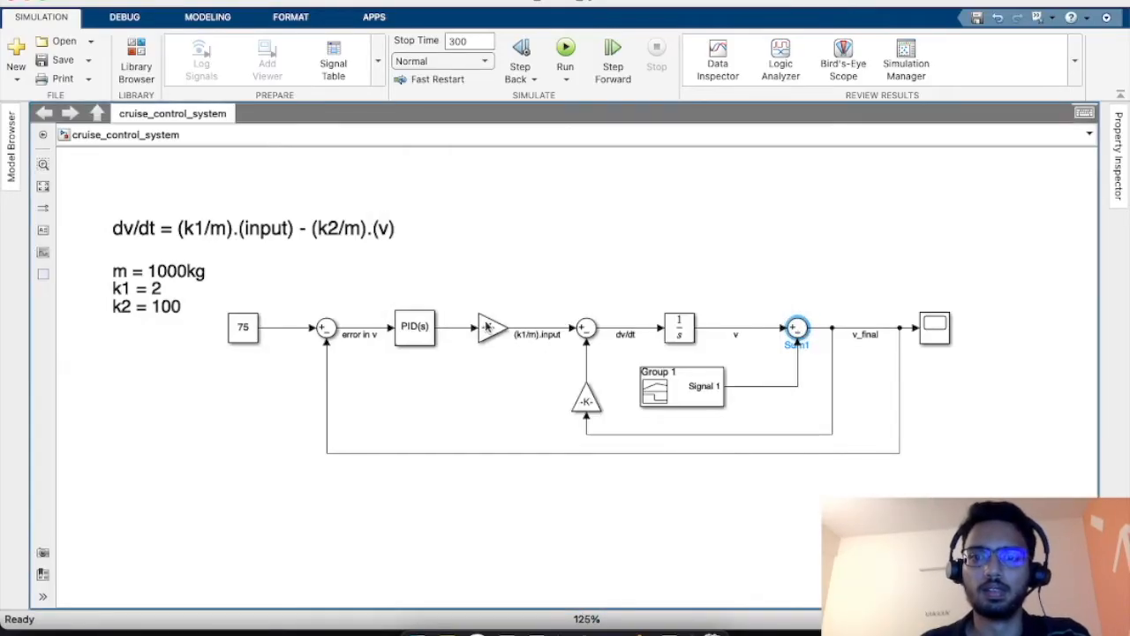
# Open the Signal Builder and set its maximum time to 300 seconds.
pyautogui.doubleClick(692, 381)
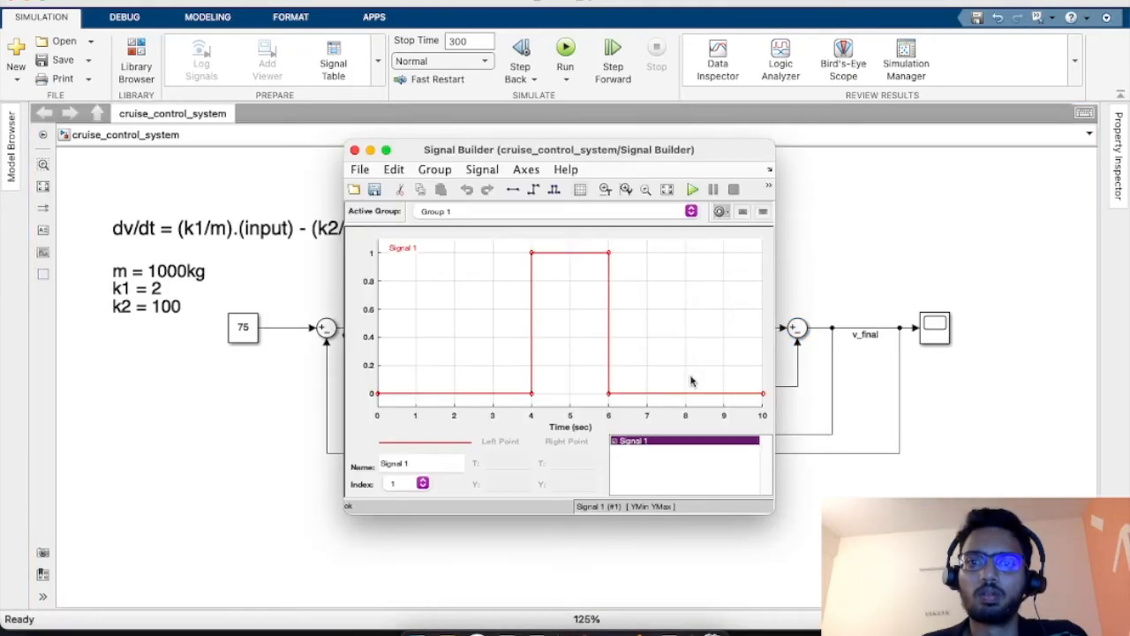
pyautogui.moveTo(674, 150); pyautogui.dragTo(461, 162)
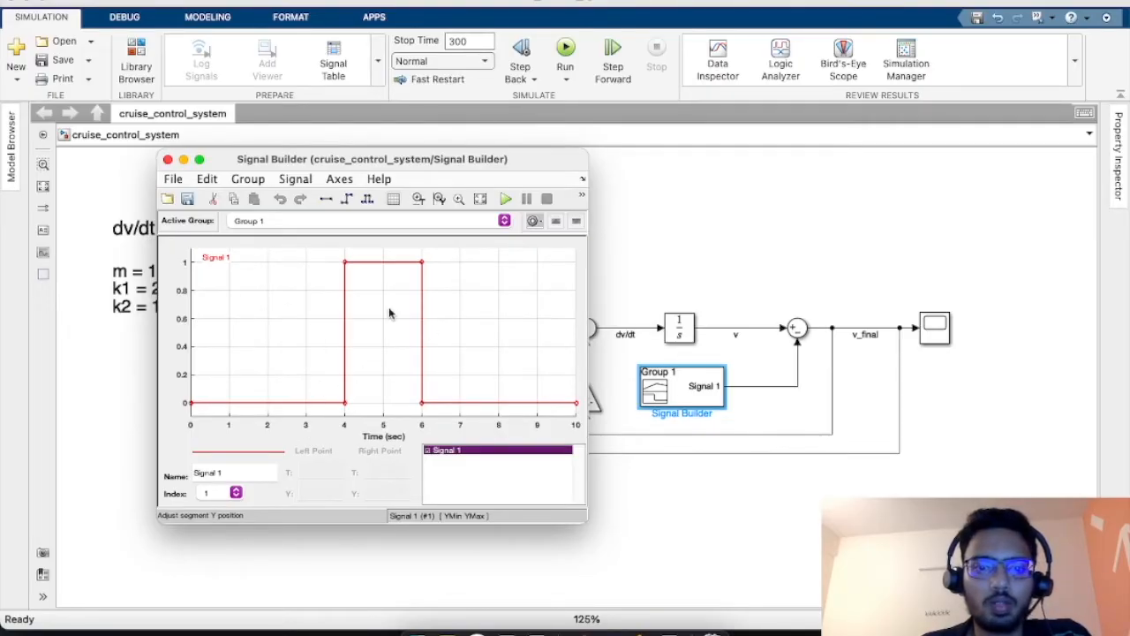
pyautogui.rightClick(392, 446)
pyautogui.click(444, 544)
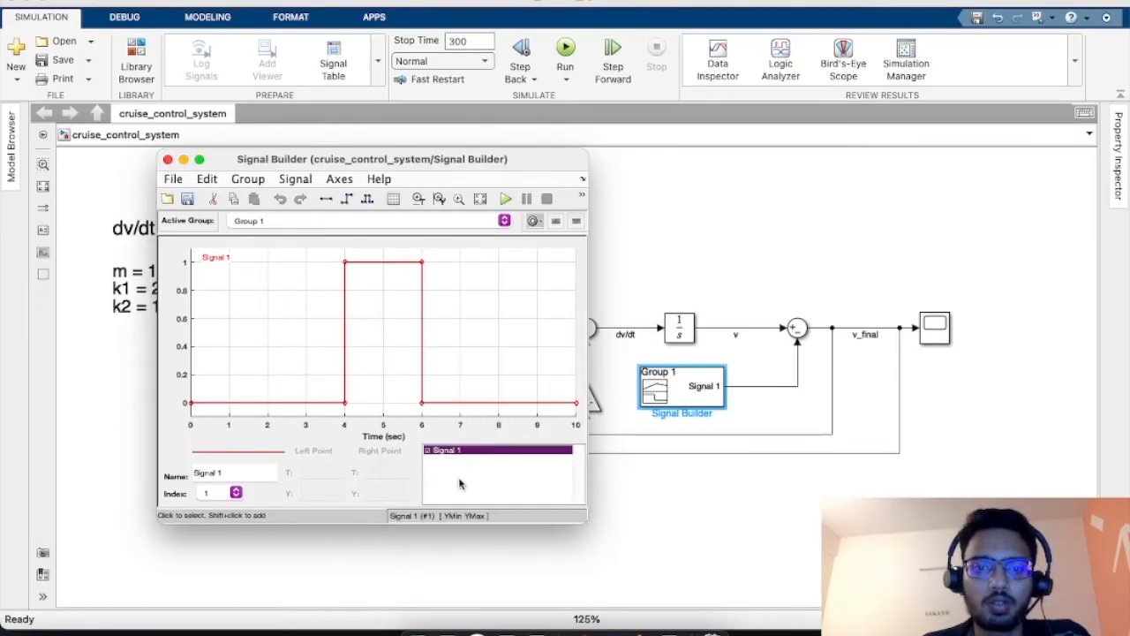
pyautogui.moveTo(509, 494); pyautogui.dragTo(471, 496)
pyautogui.write('300')
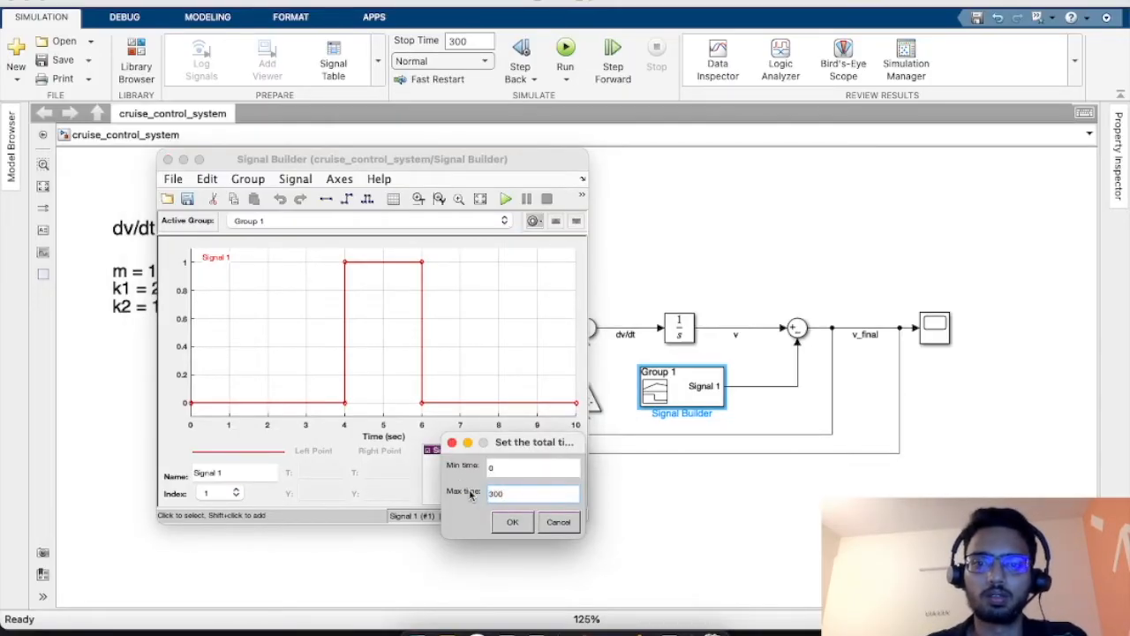
pyautogui.click(500, 523)
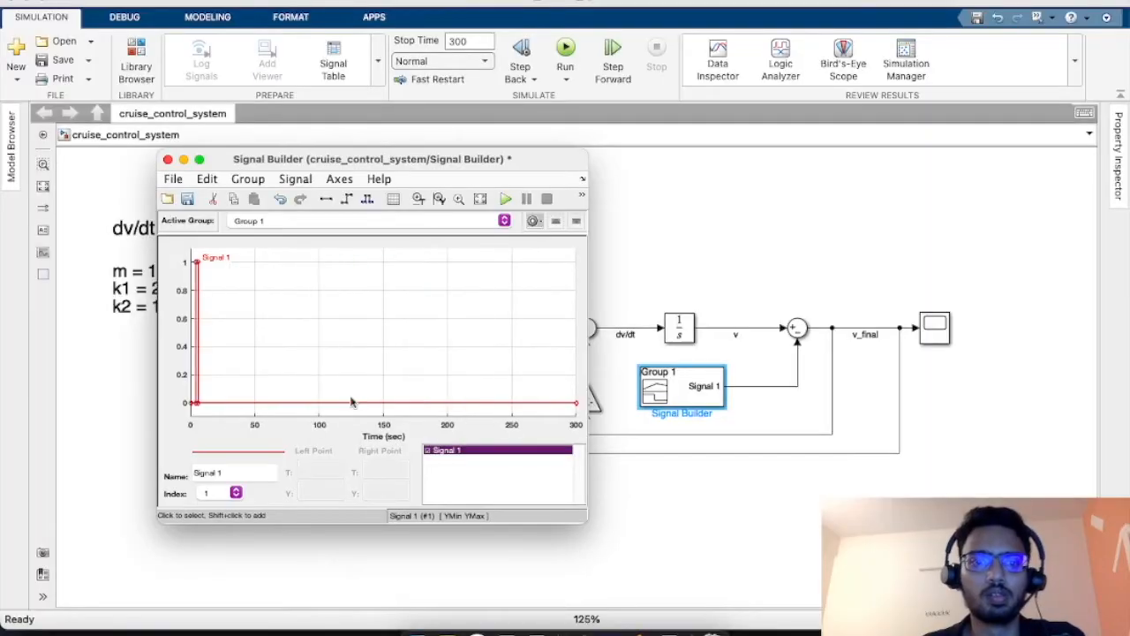
# Move the pulse's falling edge to about 239 s and its rising edge to 125 s.
pyautogui.moveTo(200, 328); pyautogui.dragTo(498, 358)
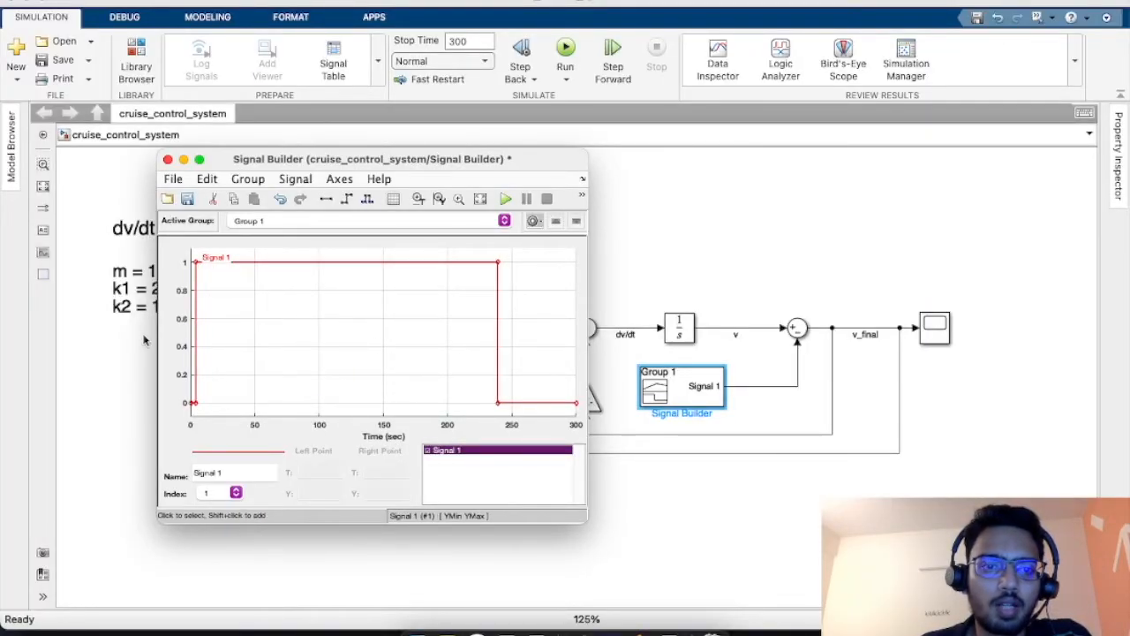
pyautogui.moveTo(295, 336); pyautogui.dragTo(351, 340)
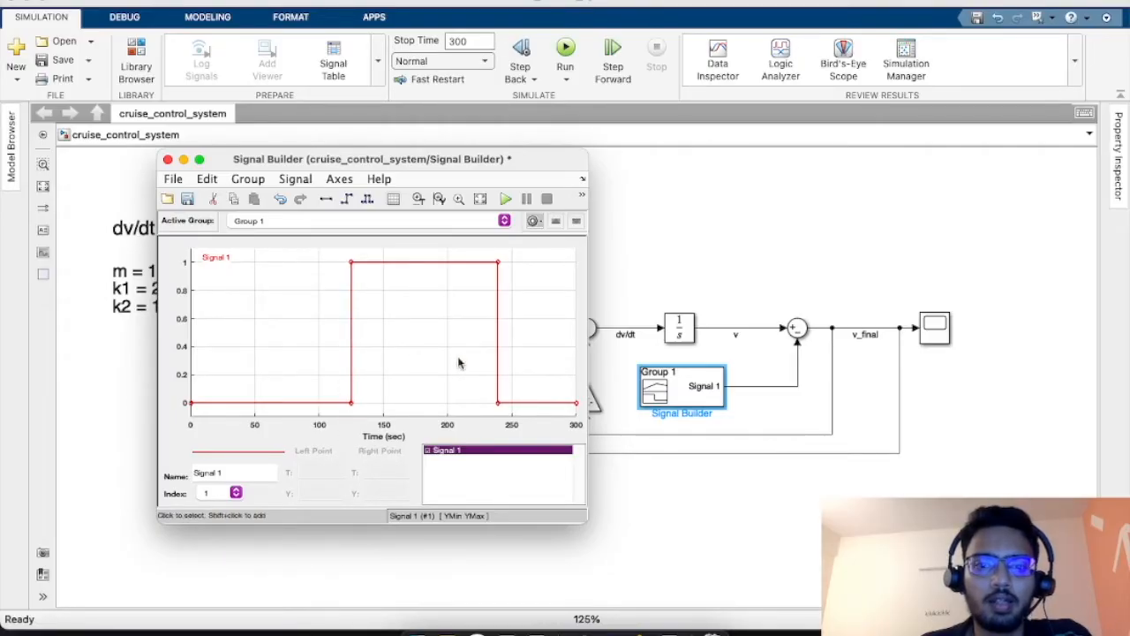
pyautogui.click(369, 263)
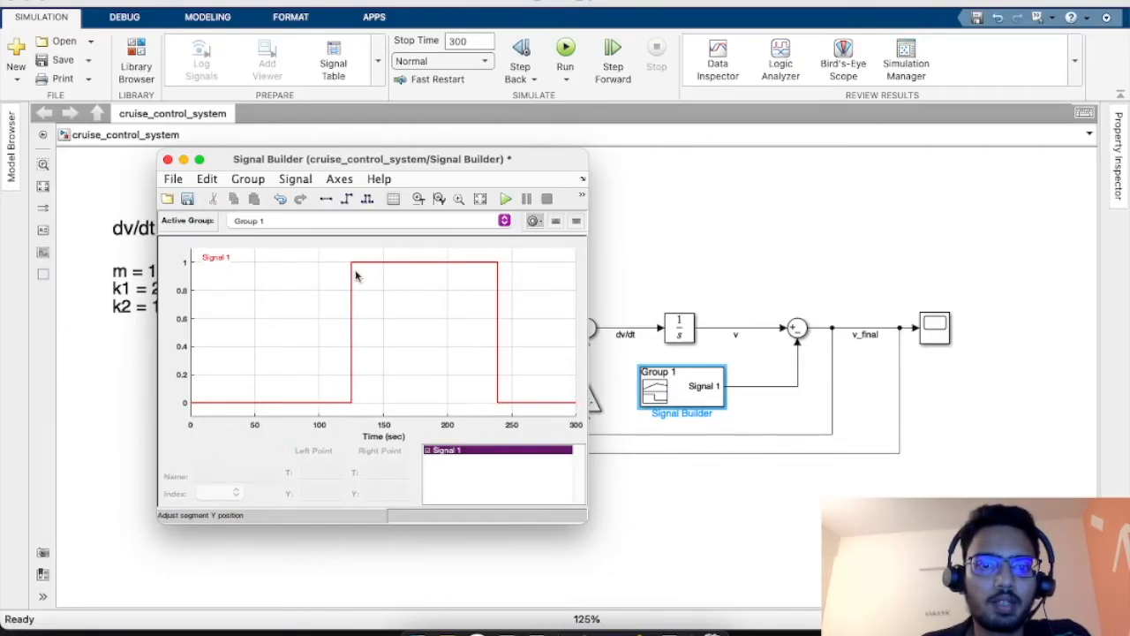
pyautogui.click(352, 270)
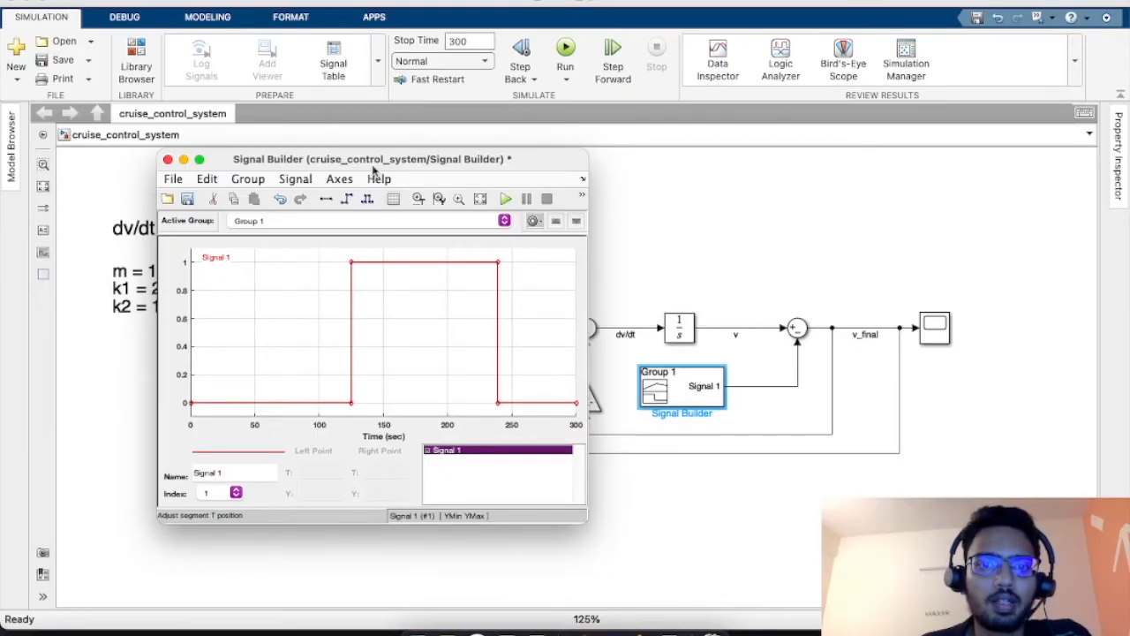
pyautogui.moveTo(373, 169); pyautogui.dragTo(527, 184)
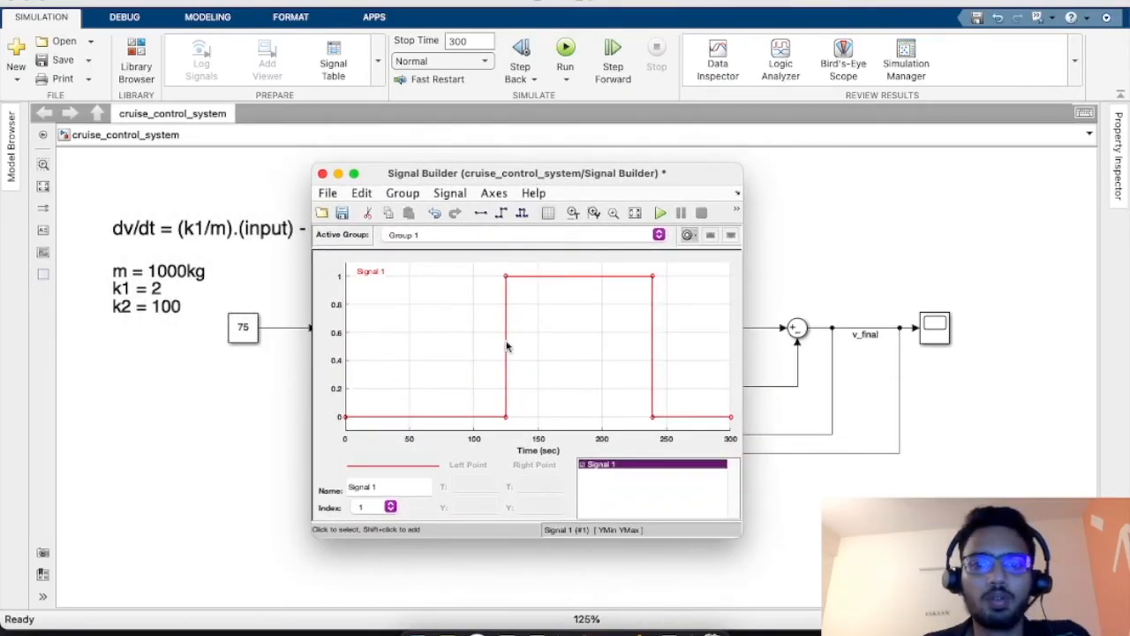
# Set the height of the pulse's upper segment to 30.
pyautogui.click(506, 287)
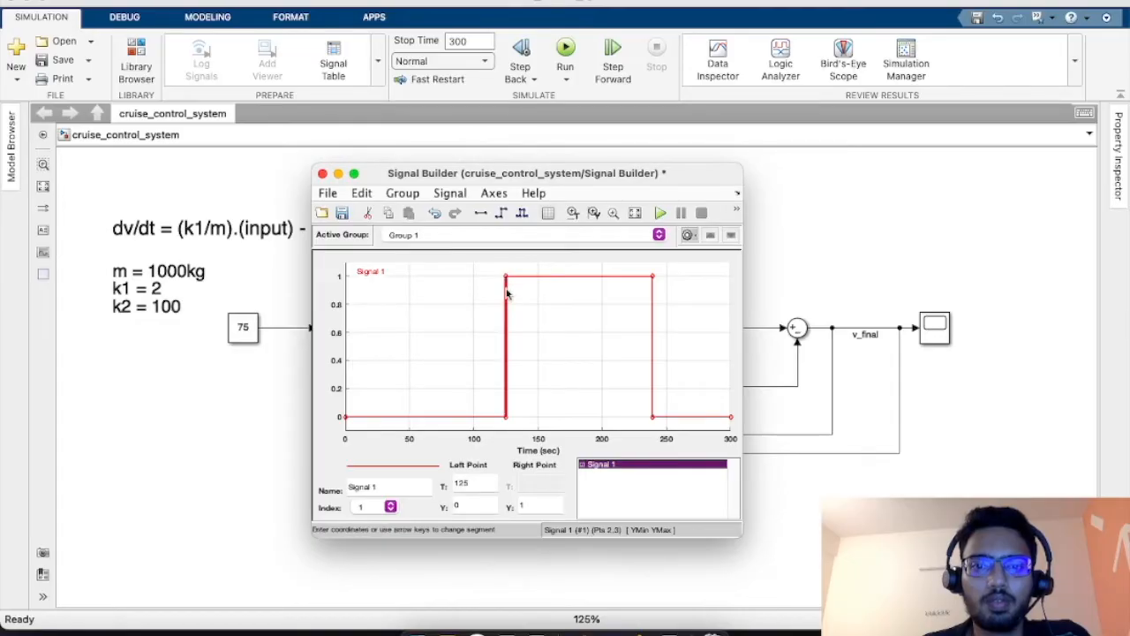
pyautogui.click(469, 503)
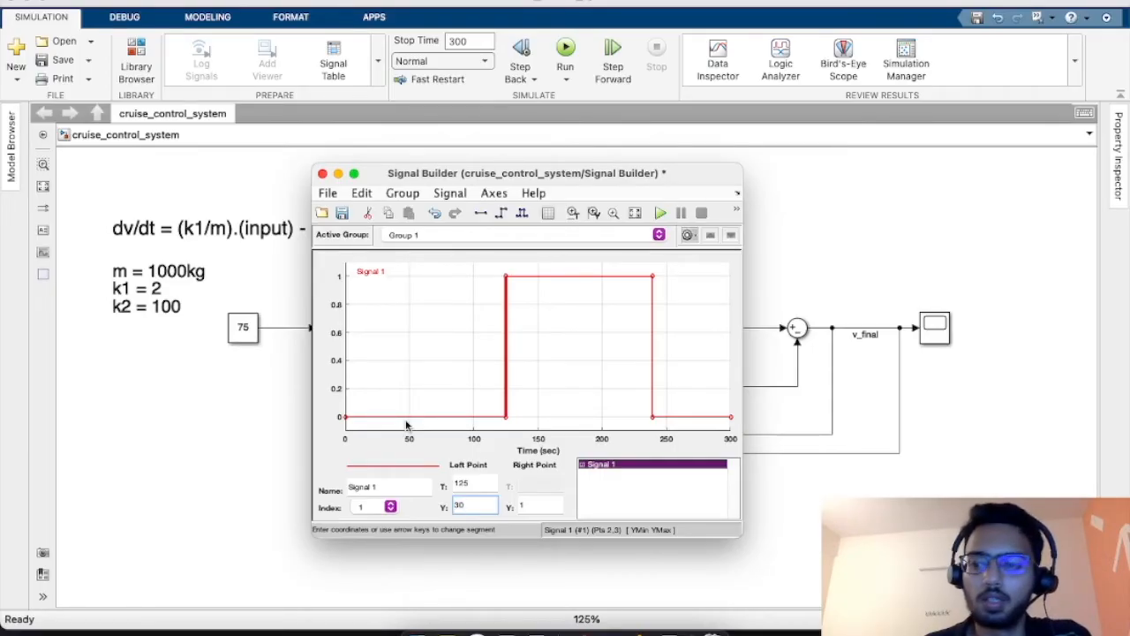
pyautogui.click(576, 277)
pyautogui.click(461, 505)
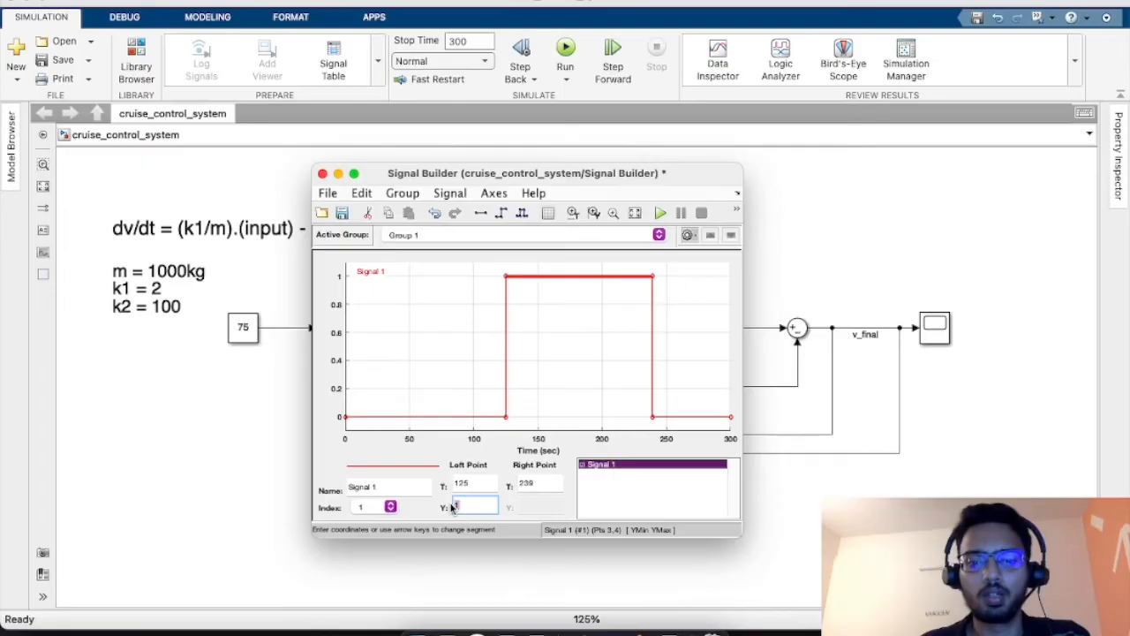
pyautogui.press('Return')
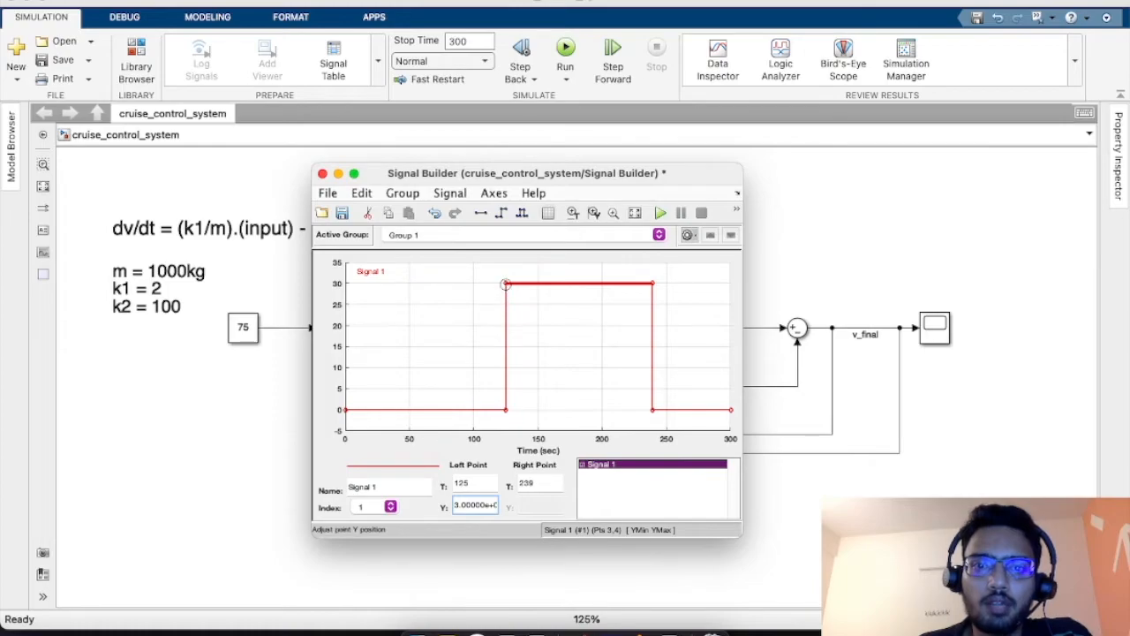
# Lower the start point of the pulse's upper segment at 125 s to about 0, turning the pulse into a rising ramp.
pyautogui.moveTo(506, 282); pyautogui.dragTo(505, 409)
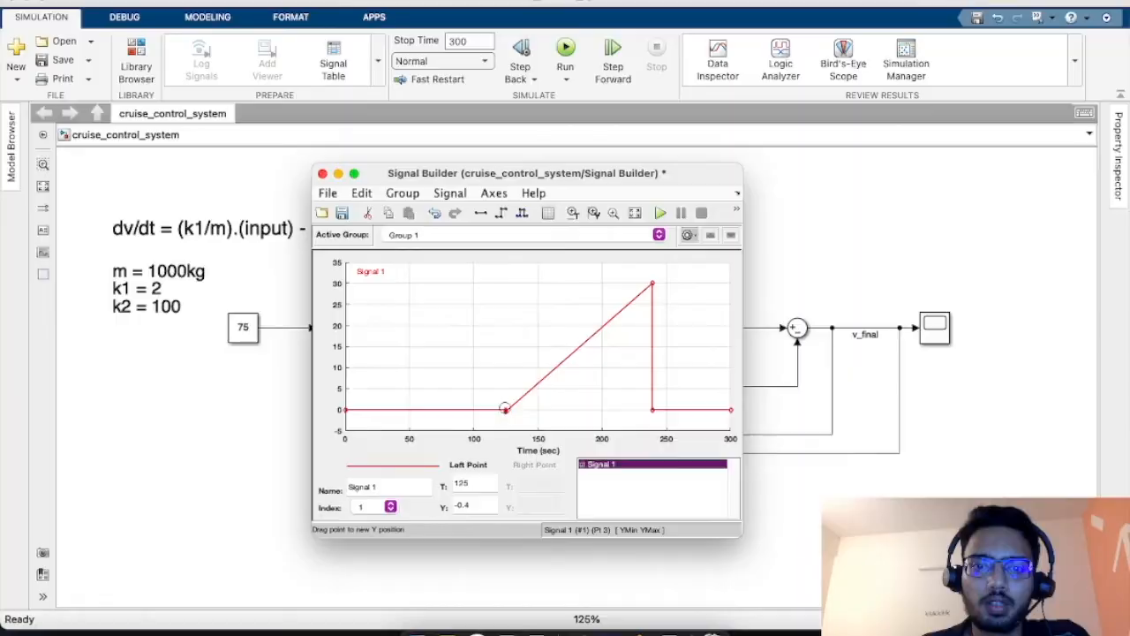
pyautogui.click(510, 291)
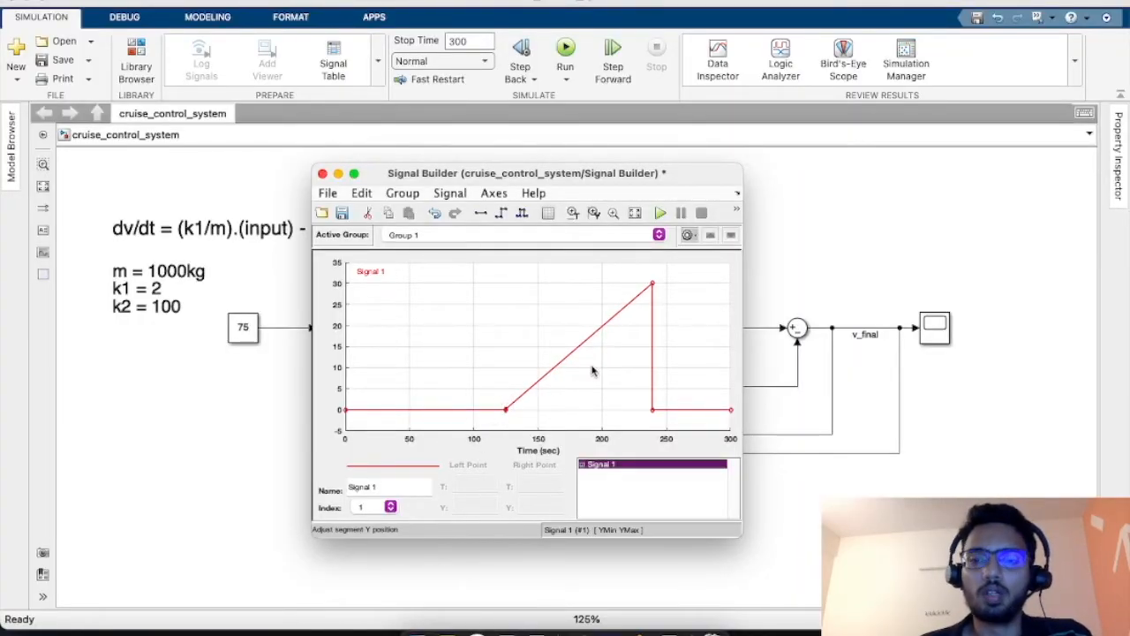
pyautogui.moveTo(576, 172); pyautogui.dragTo(565, 158)
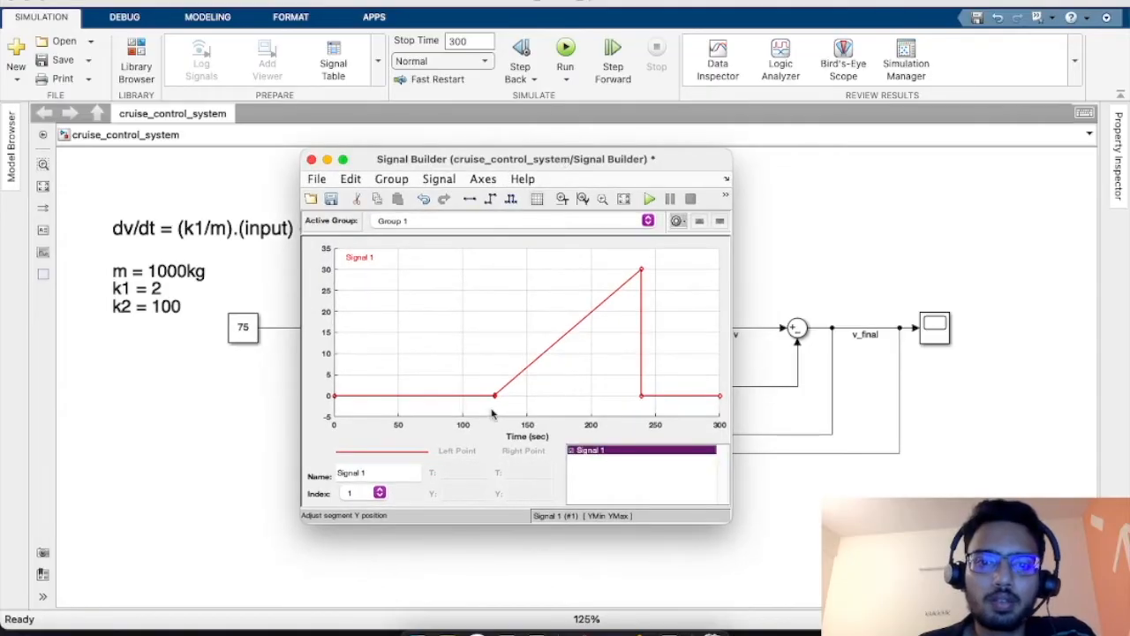
pyautogui.click(798, 332)
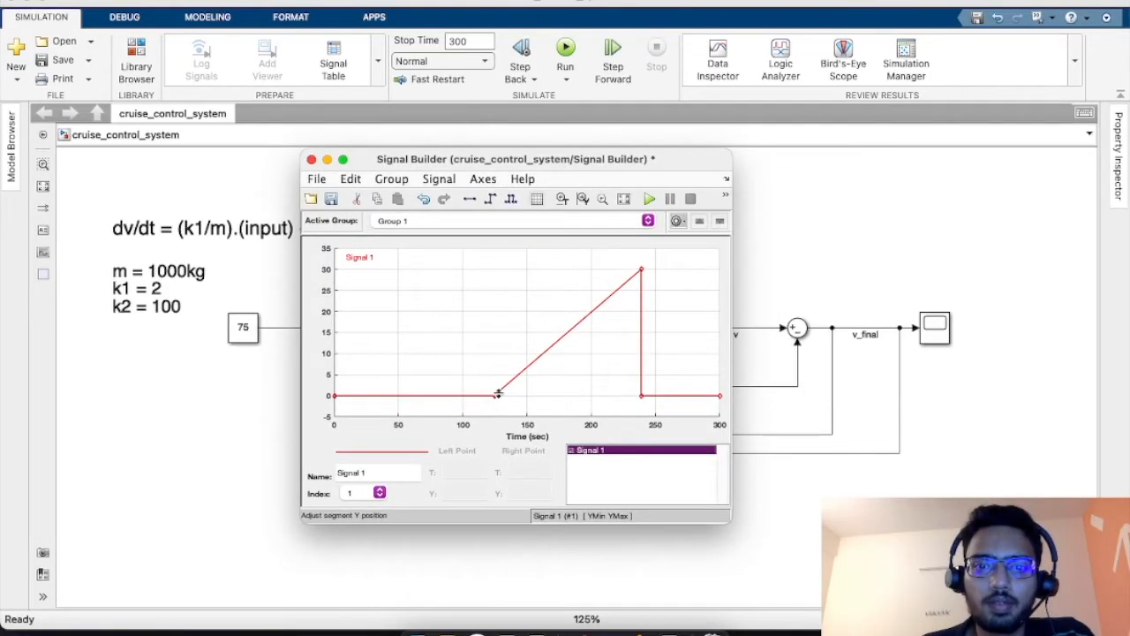
pyautogui.moveTo(640, 159); pyautogui.dragTo(488, 166)
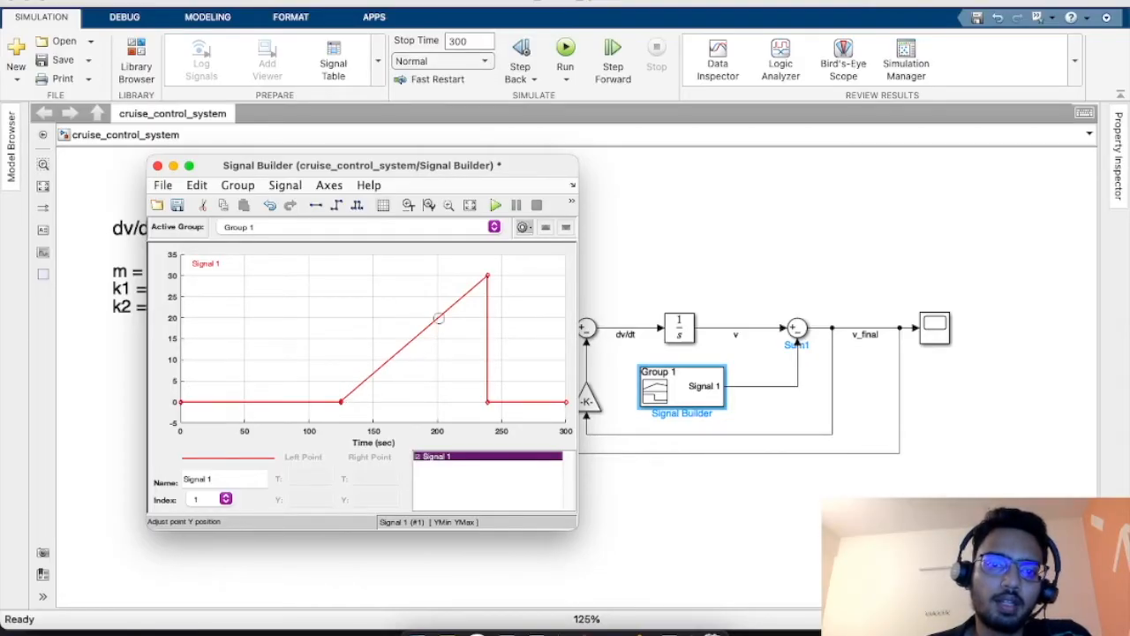
# Move the ramp's end edge to 250 s and raise the final segment to 30 so the signal holds until 300 s.
pyautogui.moveTo(485, 343); pyautogui.dragTo(501, 343)
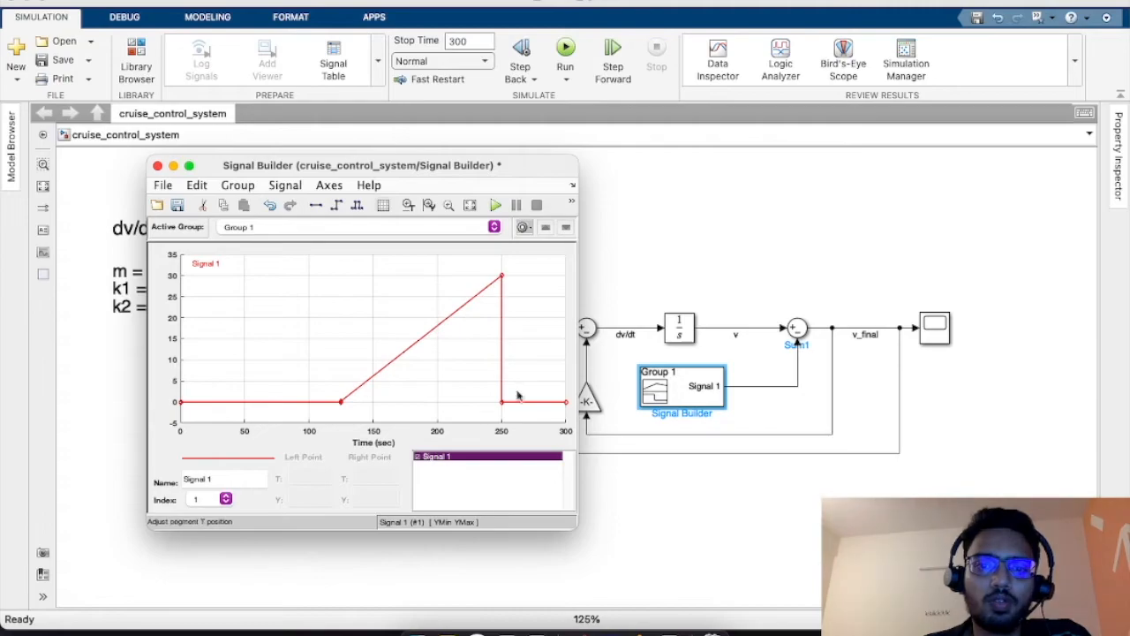
pyautogui.moveTo(533, 401); pyautogui.dragTo(521, 285)
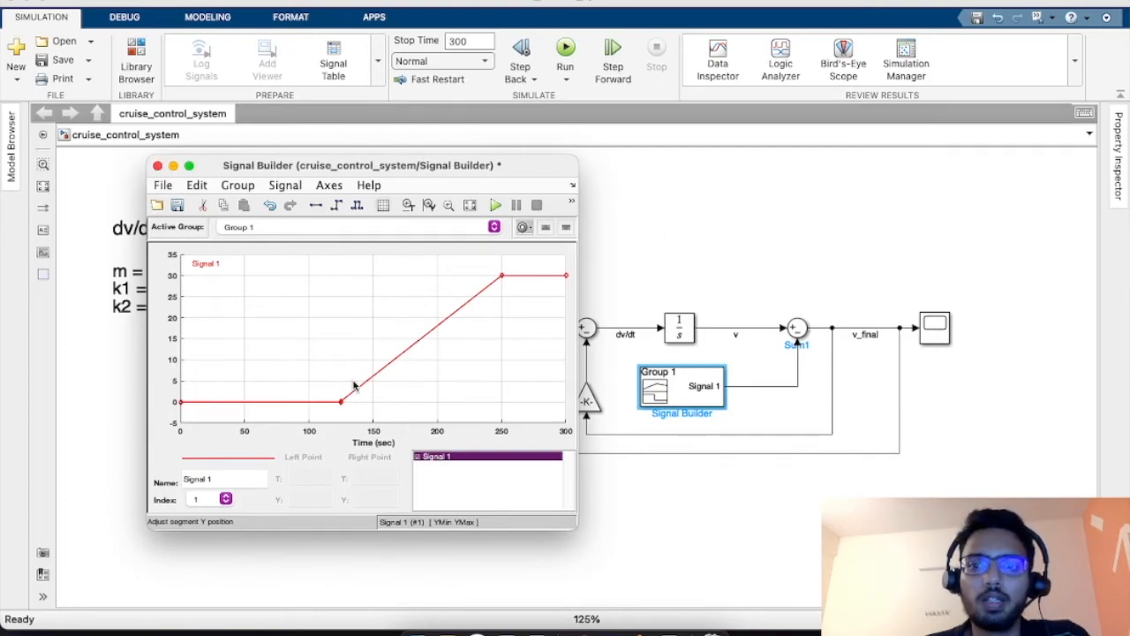
pyautogui.click(448, 340)
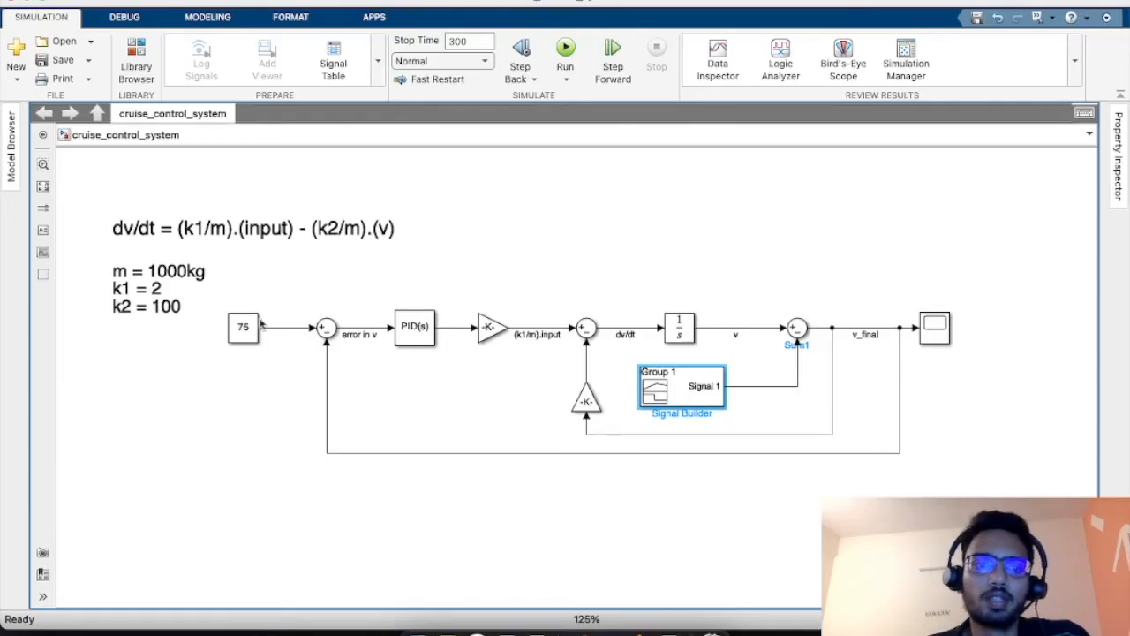
# Open the PID Controller block's parameters and launch automated tuning with the Transfer Function Based (PID Tuner App) method.
pyautogui.click(573, 424)
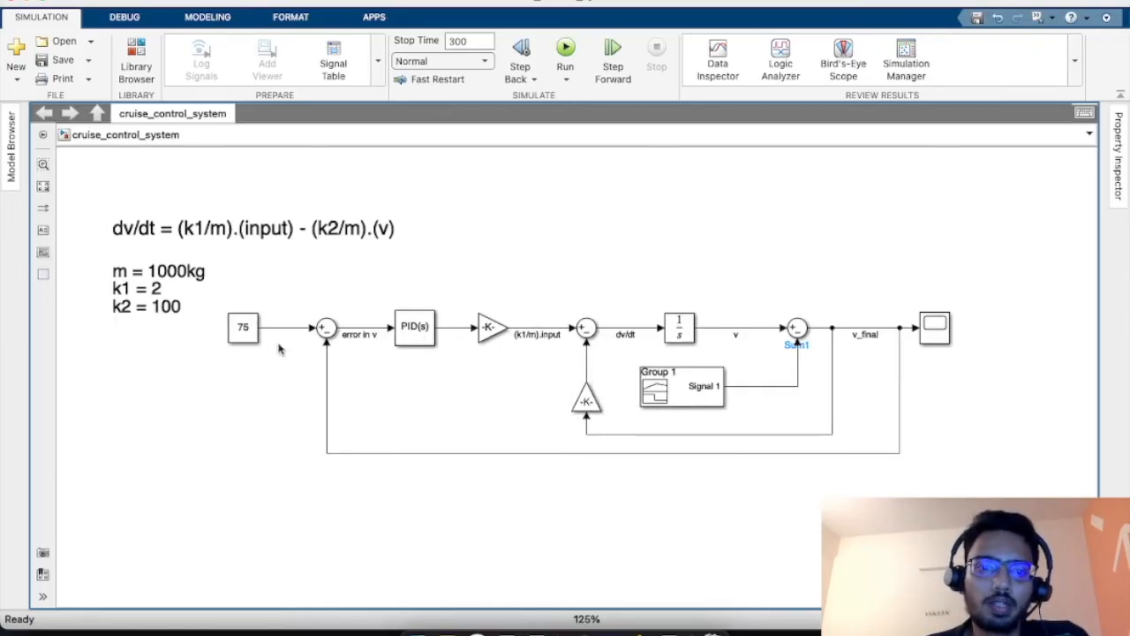
pyautogui.click(415, 340)
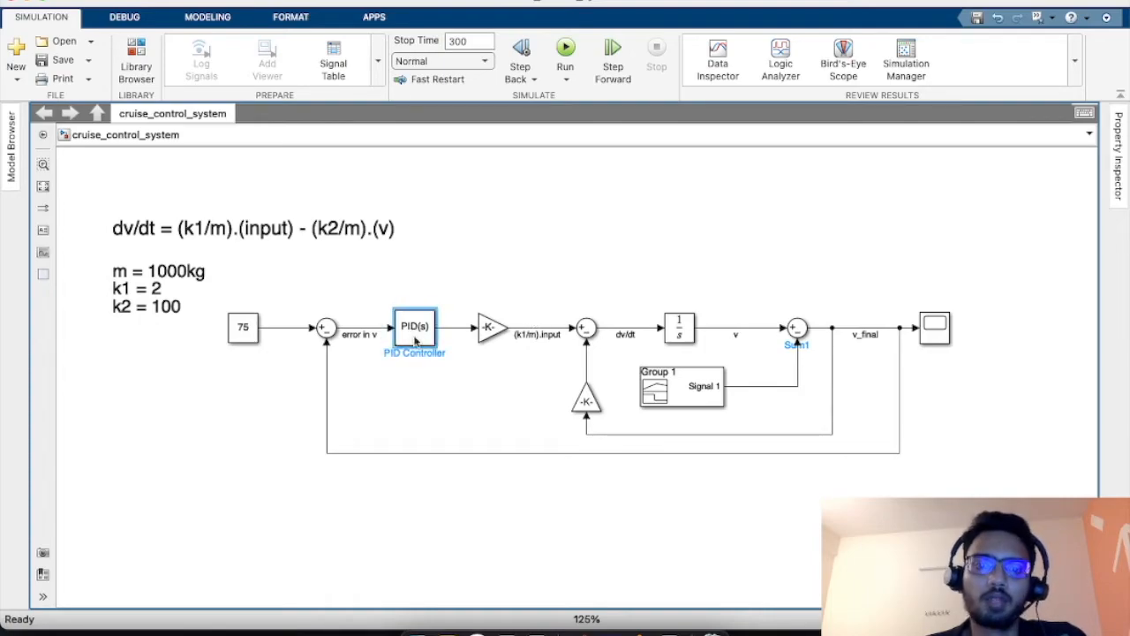
pyautogui.doubleClick(415, 340)
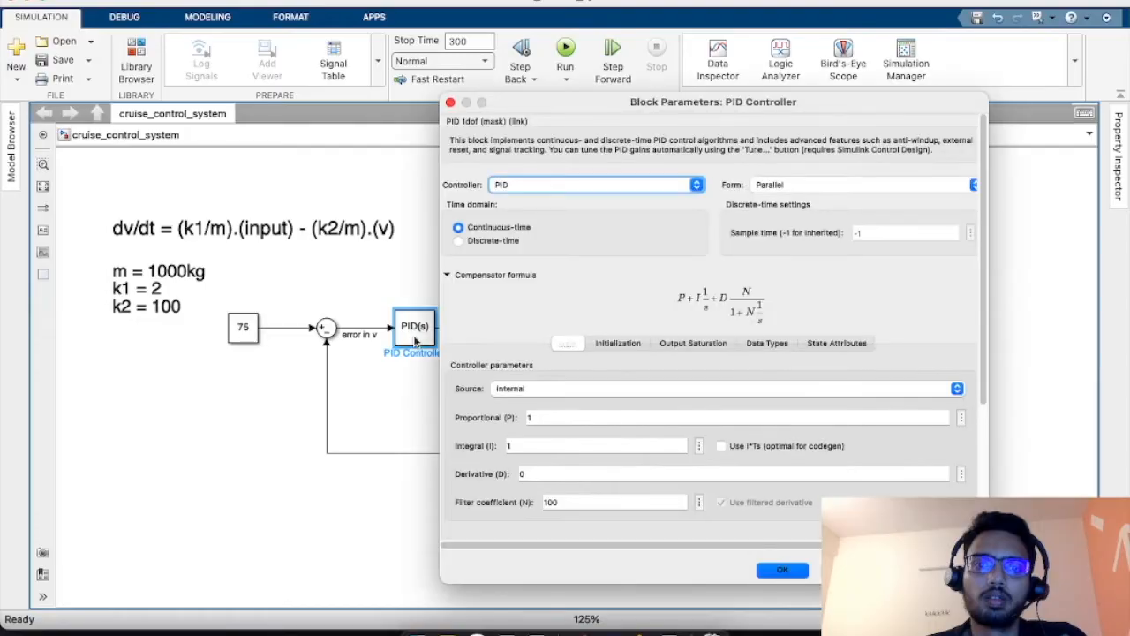
pyautogui.scroll(-2, 574, 292)
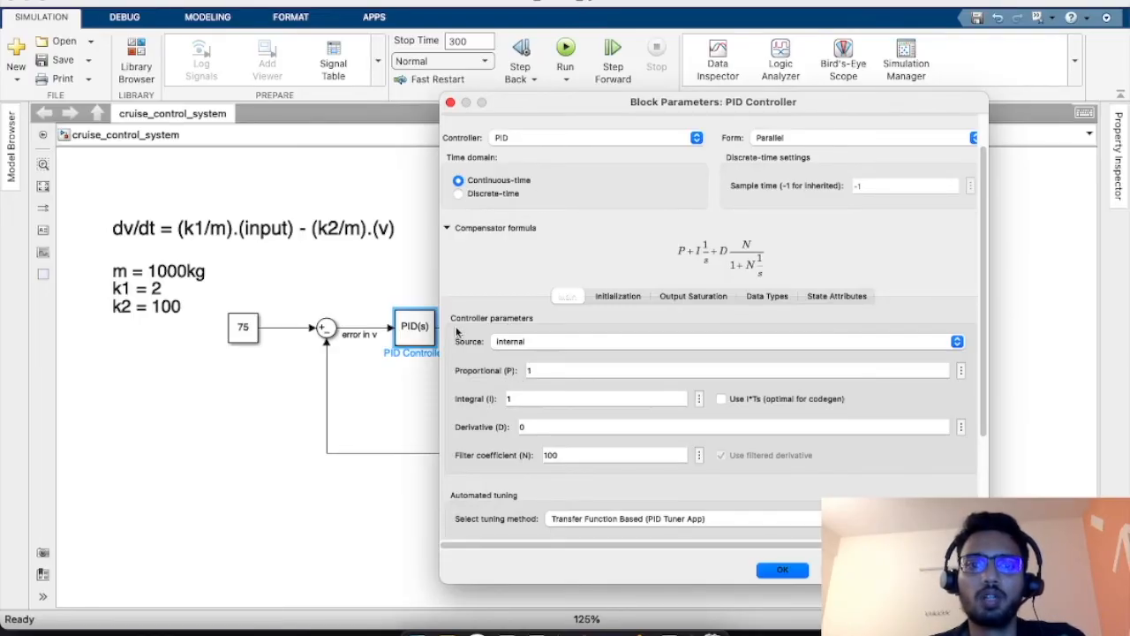
pyautogui.scroll(-5, 656, 410)
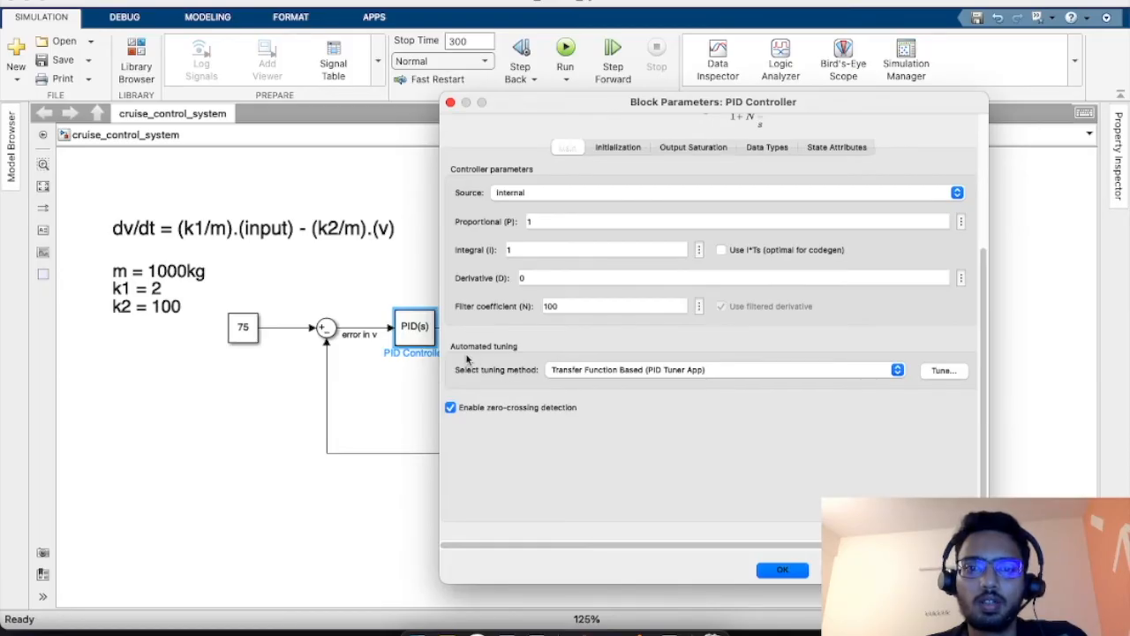
pyautogui.click(946, 374)
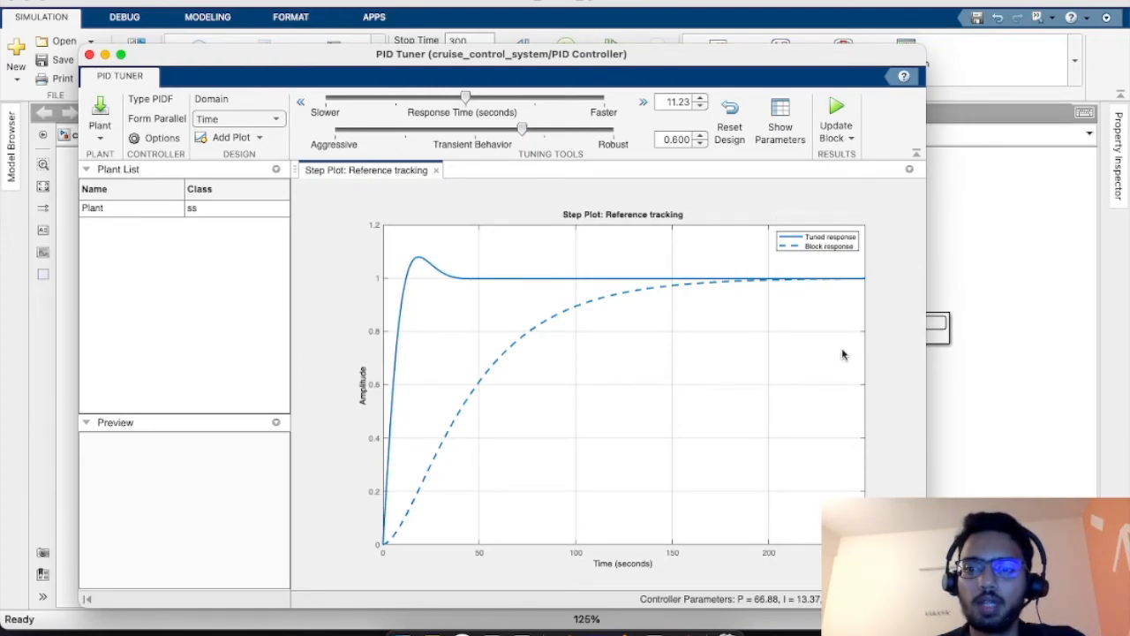
# Write the tuned controller parameters back to the PID Controller block and return to the model.
pyautogui.click(852, 139)
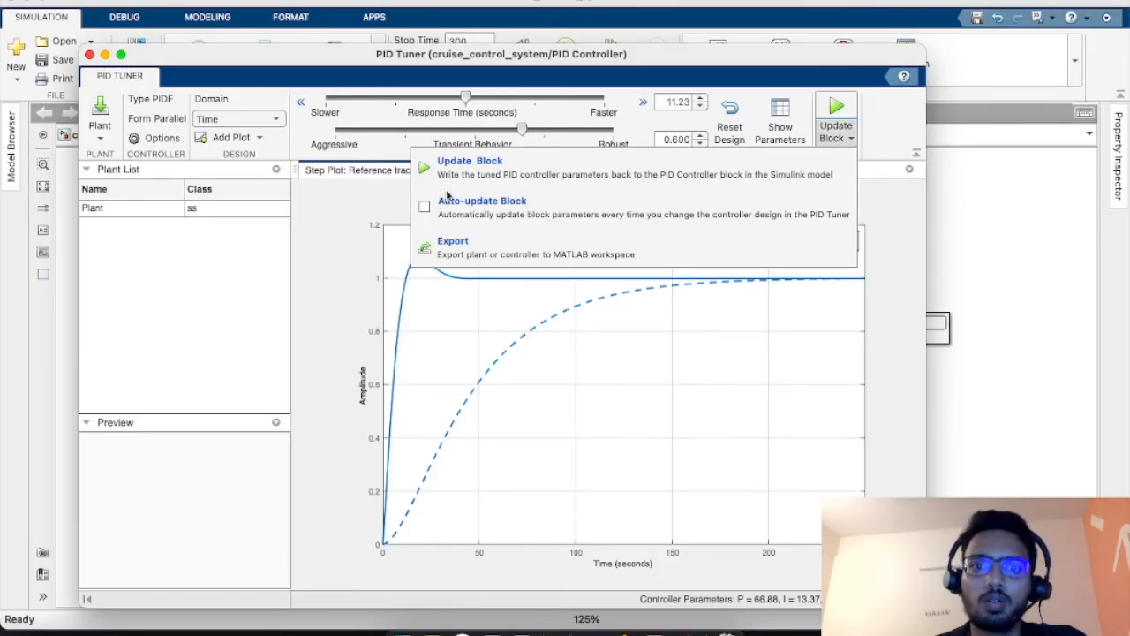
pyautogui.click(565, 174)
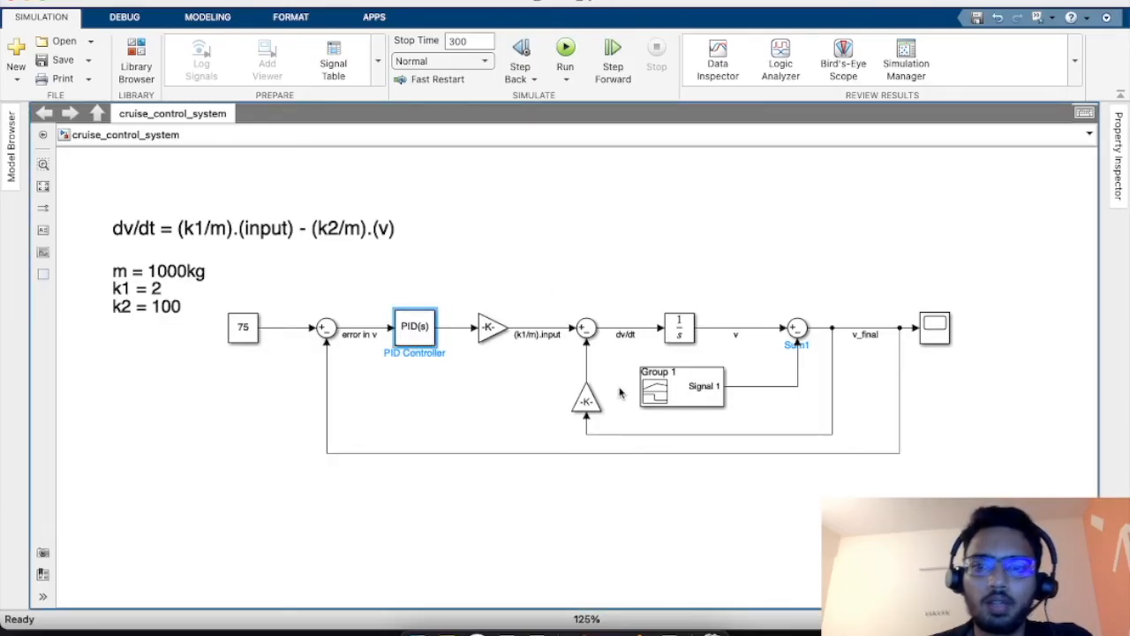
pyautogui.click(625, 394)
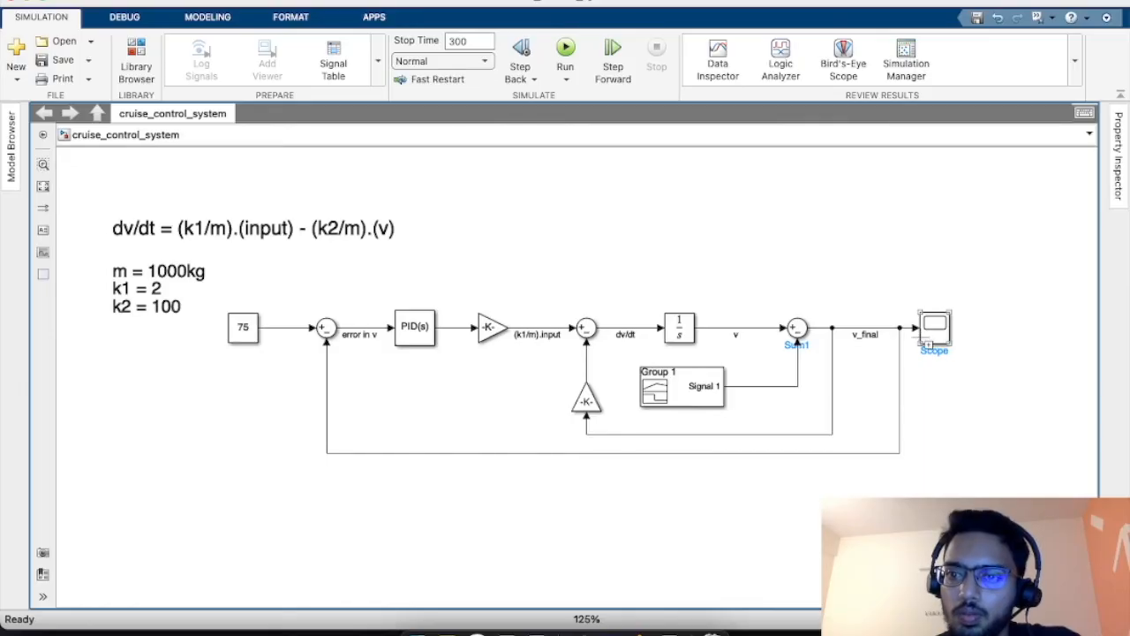
# Connect a second Scope input to the Signal Builder line feeding the last sum block, and move the Scope farther from that sum block.
pyautogui.moveTo(927, 343); pyautogui.dragTo(797, 385)
pyautogui.click(884, 360)
pyautogui.moveTo(939, 340); pyautogui.dragTo(983, 342)
pyautogui.click(971, 408)
# Label the new line into the Scope's second input "disturbance signal".
pyautogui.doubleClick(925, 345)
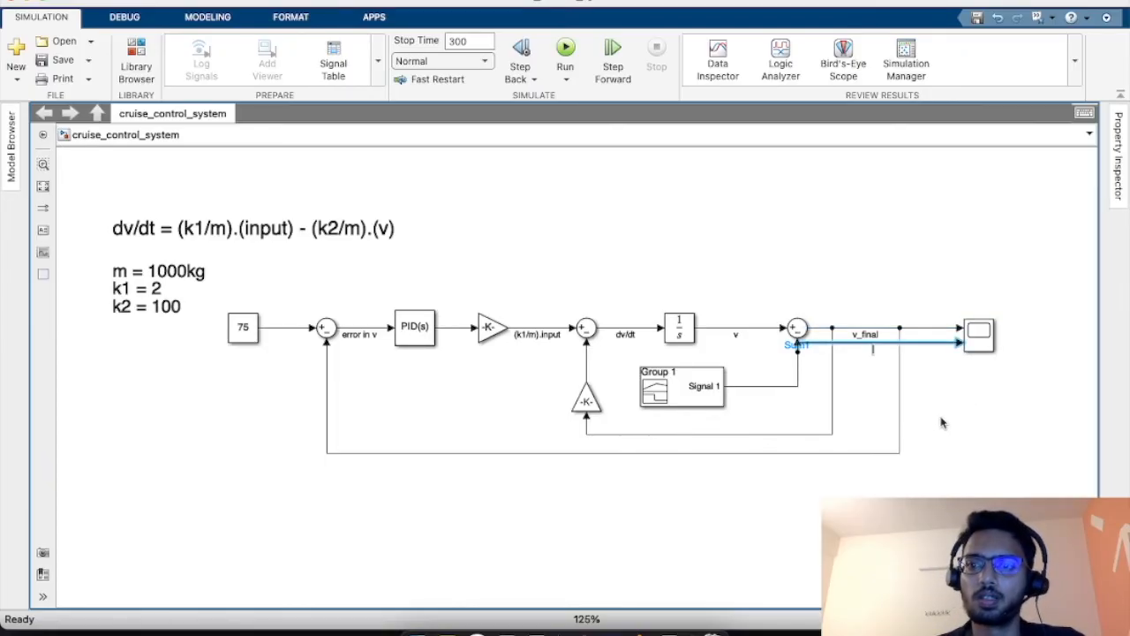
pyautogui.write('disturba')
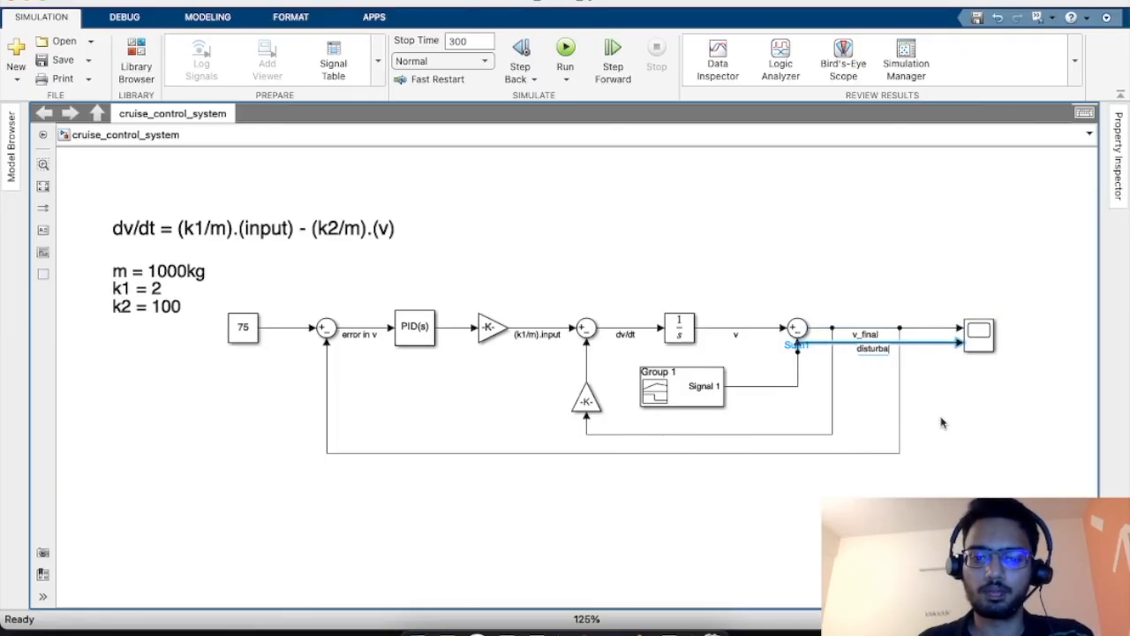
pyautogui.write('nce signal')
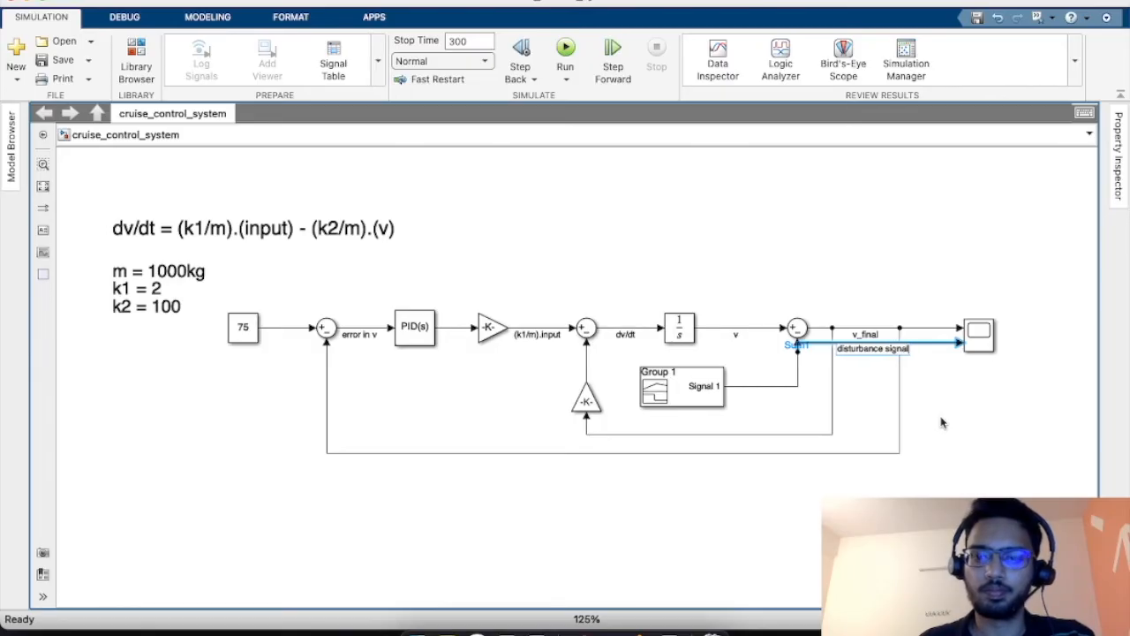
pyautogui.click(945, 413)
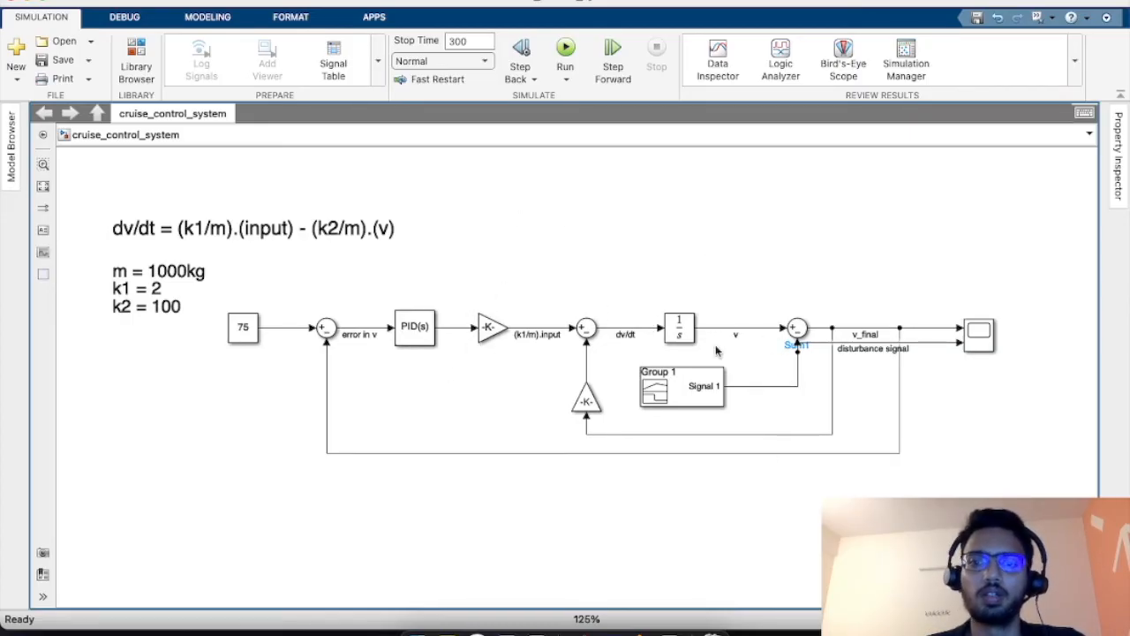
# Run the simulation and open the Scope to plot v_final together with the disturbance signal.
pyautogui.click(569, 51)
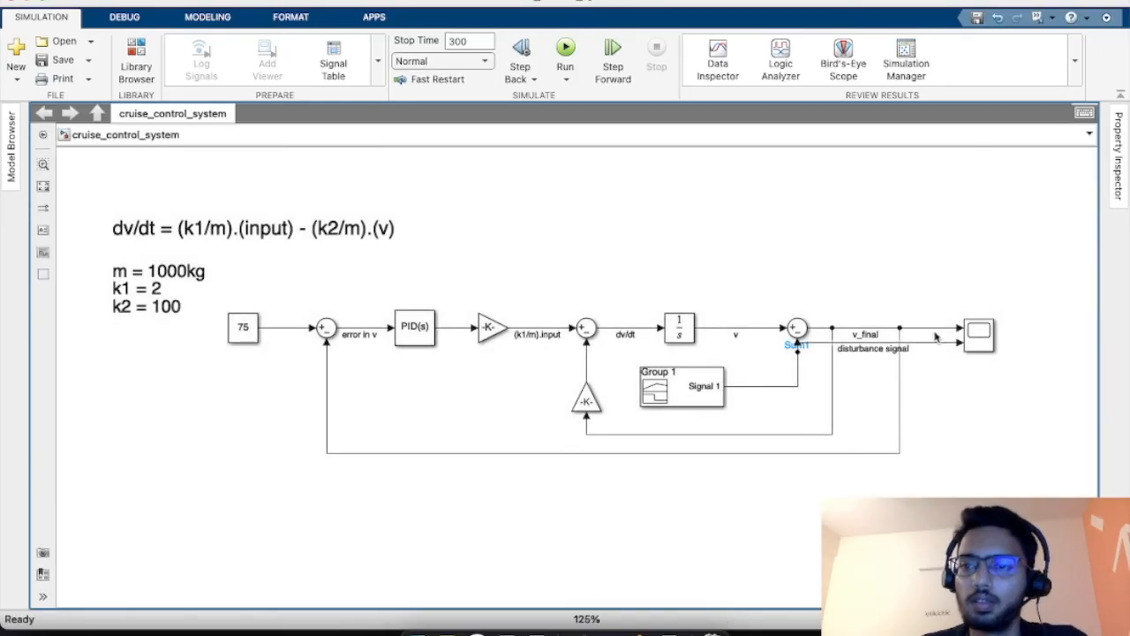
pyautogui.click(986, 341)
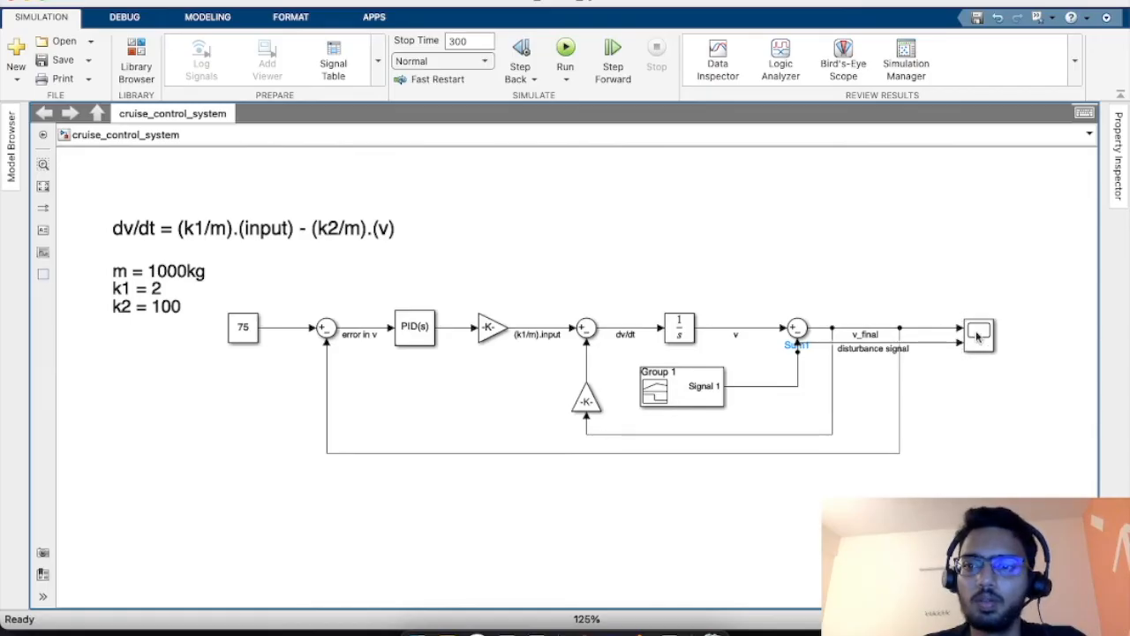
pyautogui.doubleClick(977, 337)
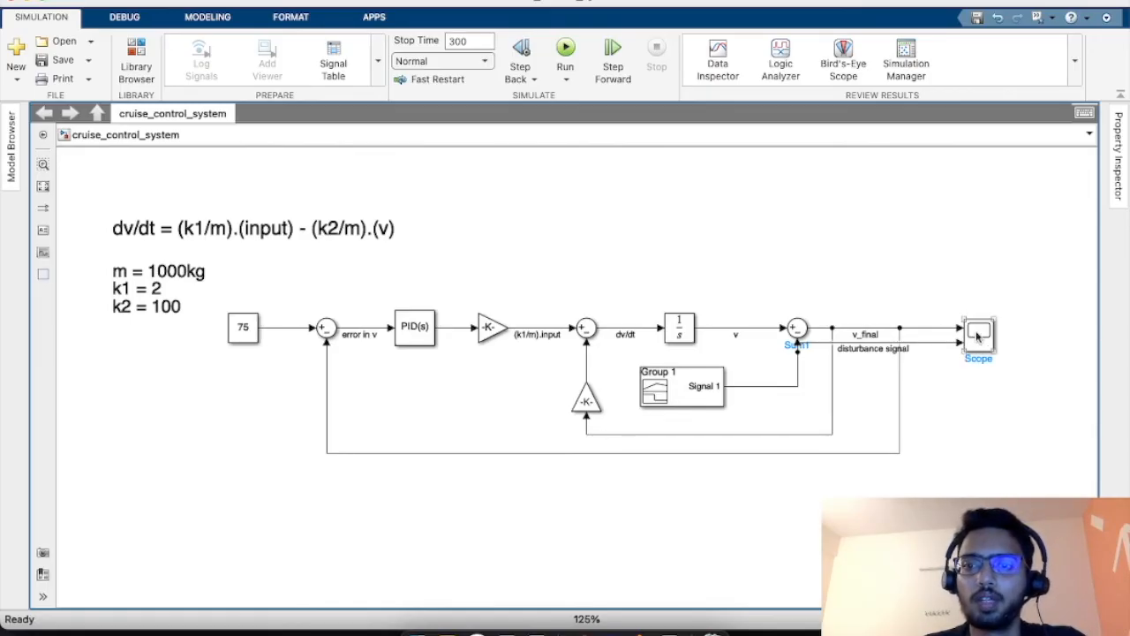
pyautogui.click(979, 341)
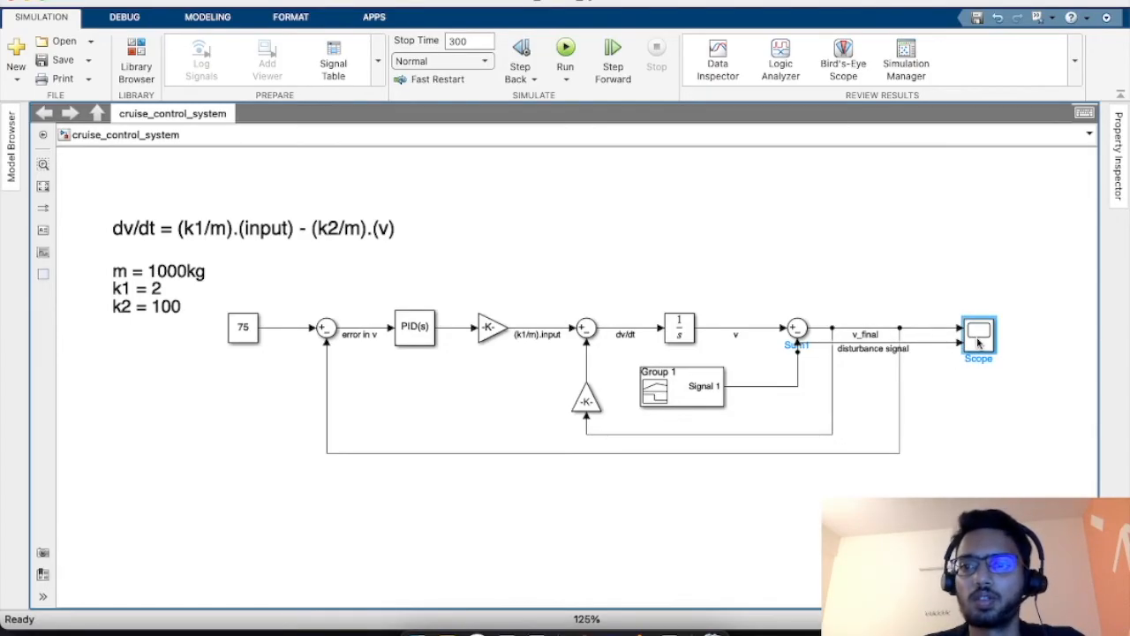
pyautogui.doubleClick(978, 343)
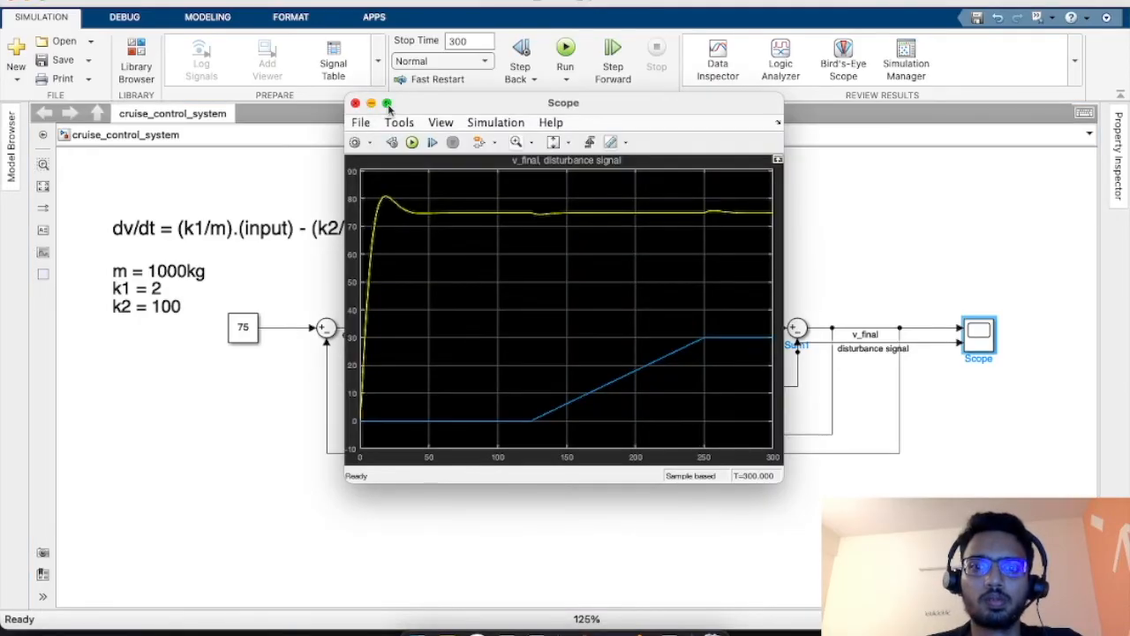
# Examine how v_final responds to the ramp disturbance with the Scope in full screen, and close the Scope.
pyautogui.moveTo(389, 106)
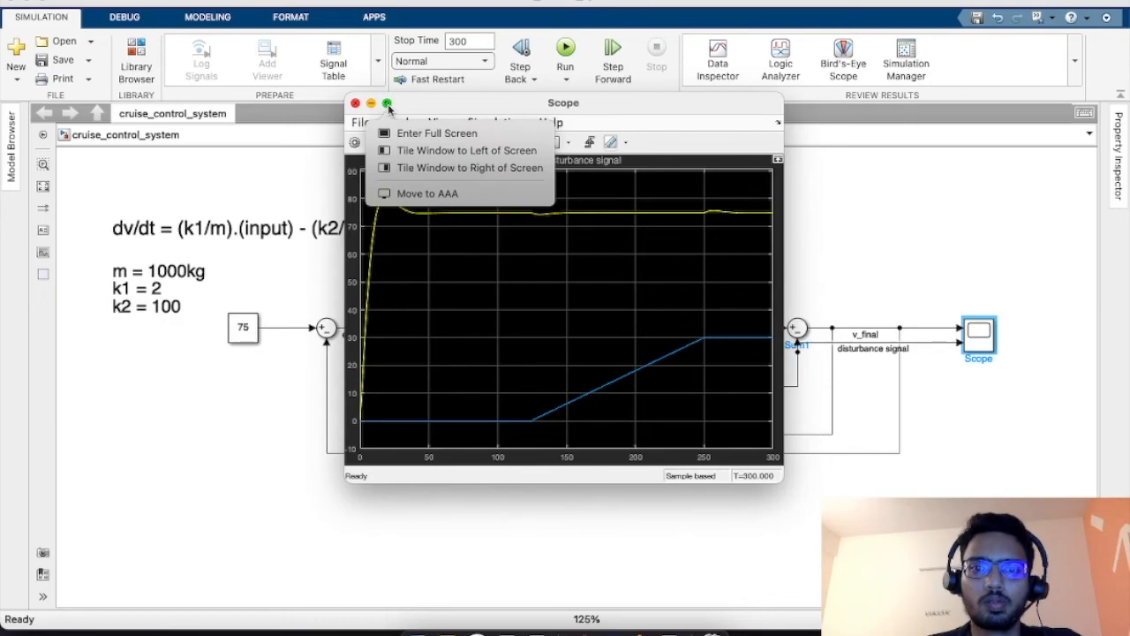
pyautogui.click(389, 106)
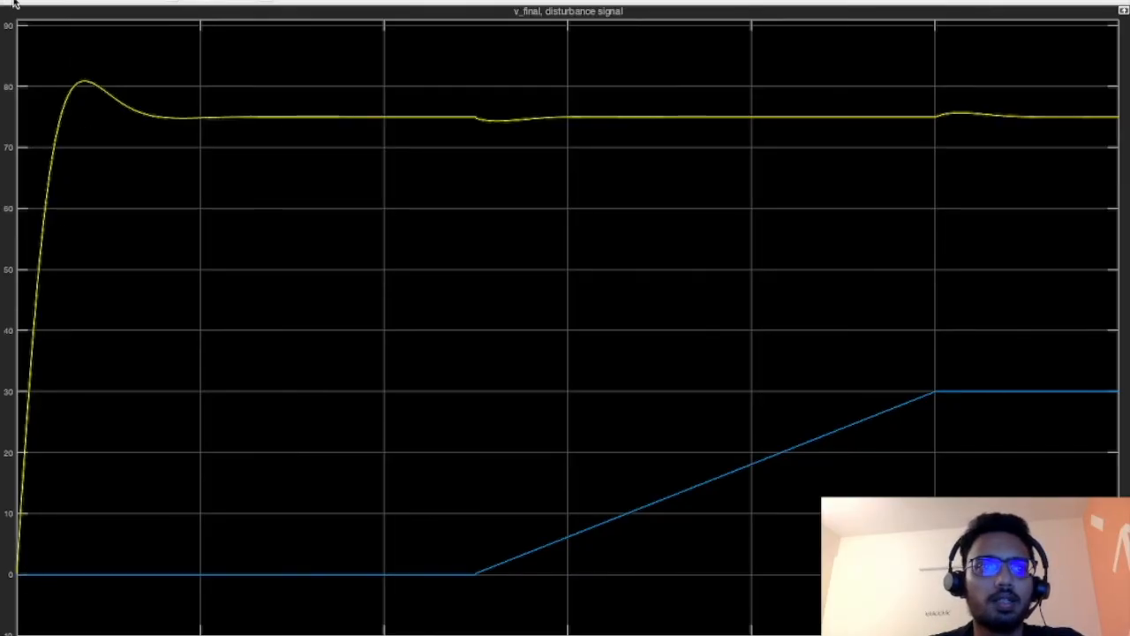
pyautogui.click(39, 2)
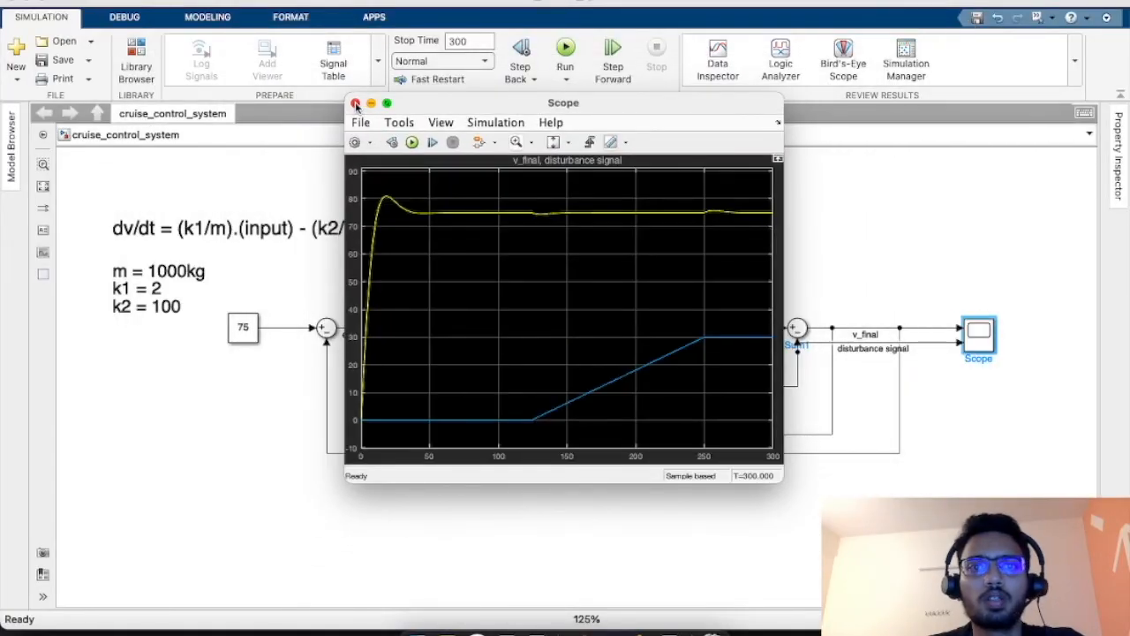
pyautogui.click(355, 105)
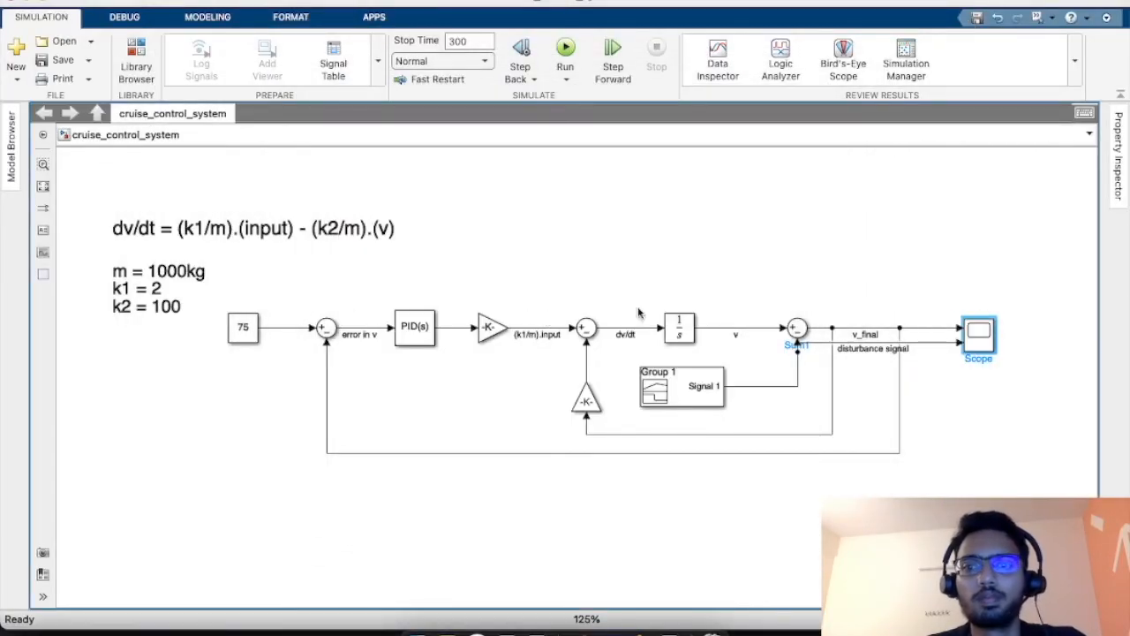
# Set the Integrator block's initial condition to 30.
pyautogui.doubleClick(679, 327)
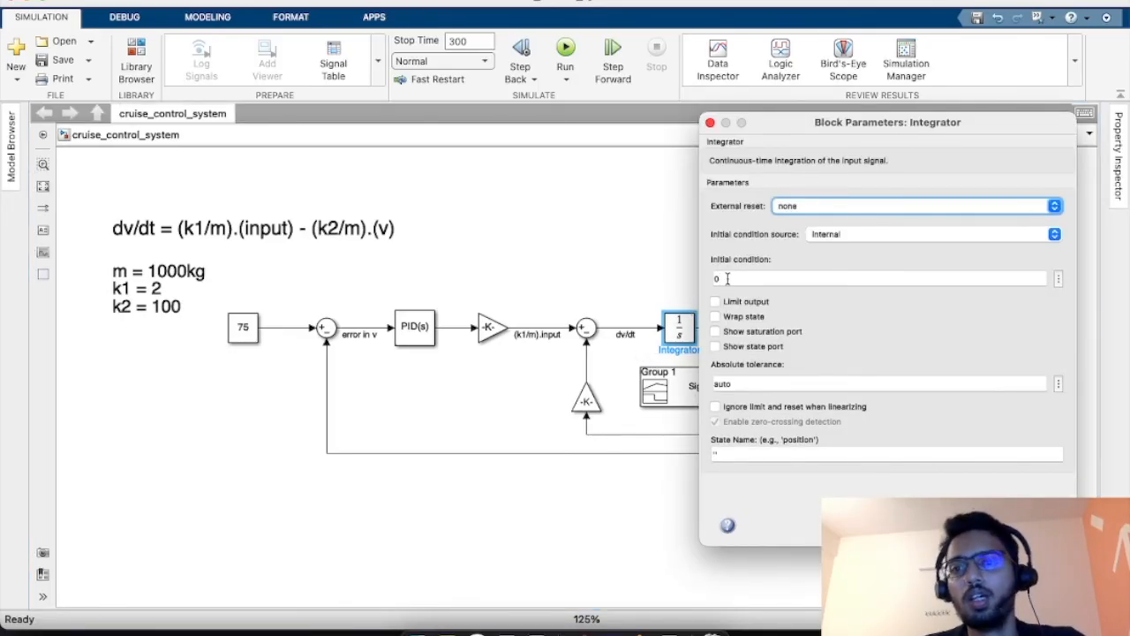
pyautogui.click(726, 278)
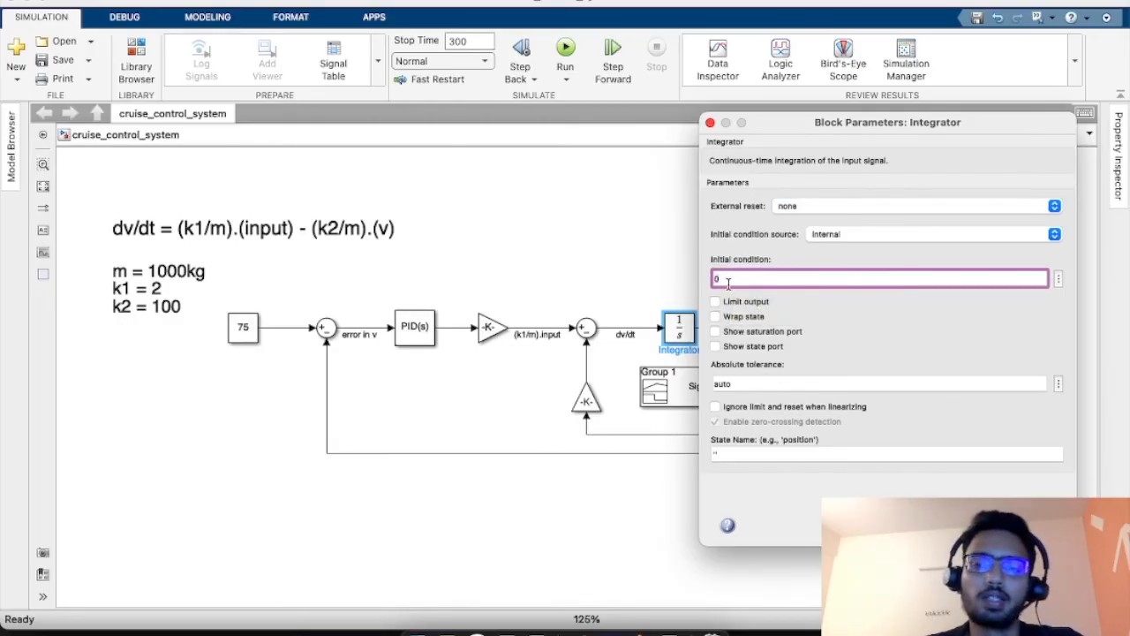
pyautogui.write('30')
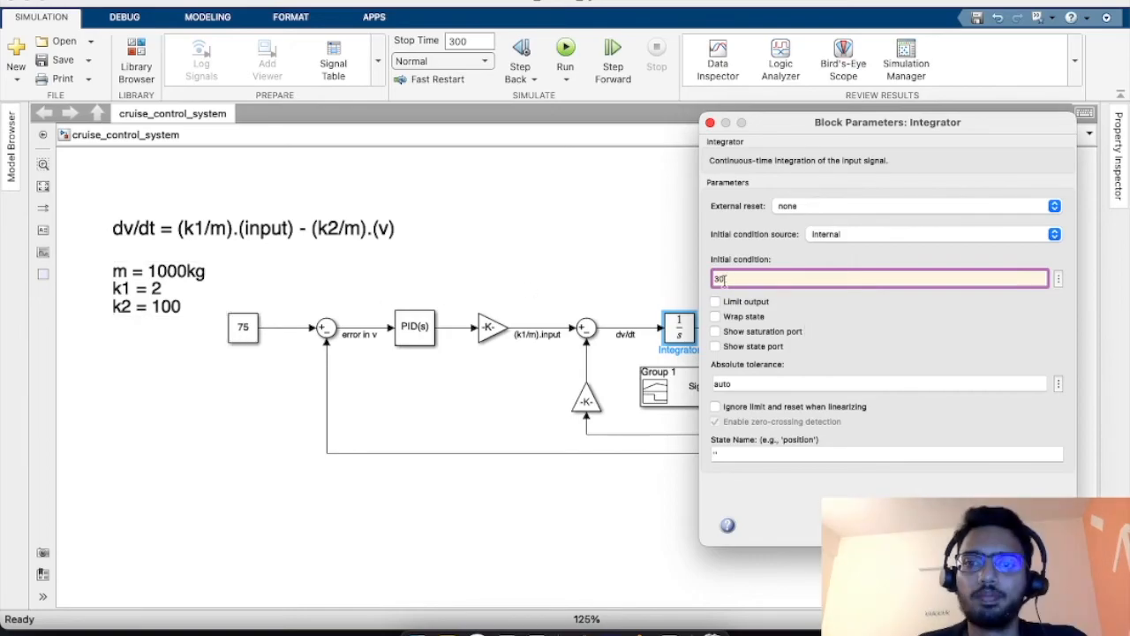
pyautogui.press('Return')
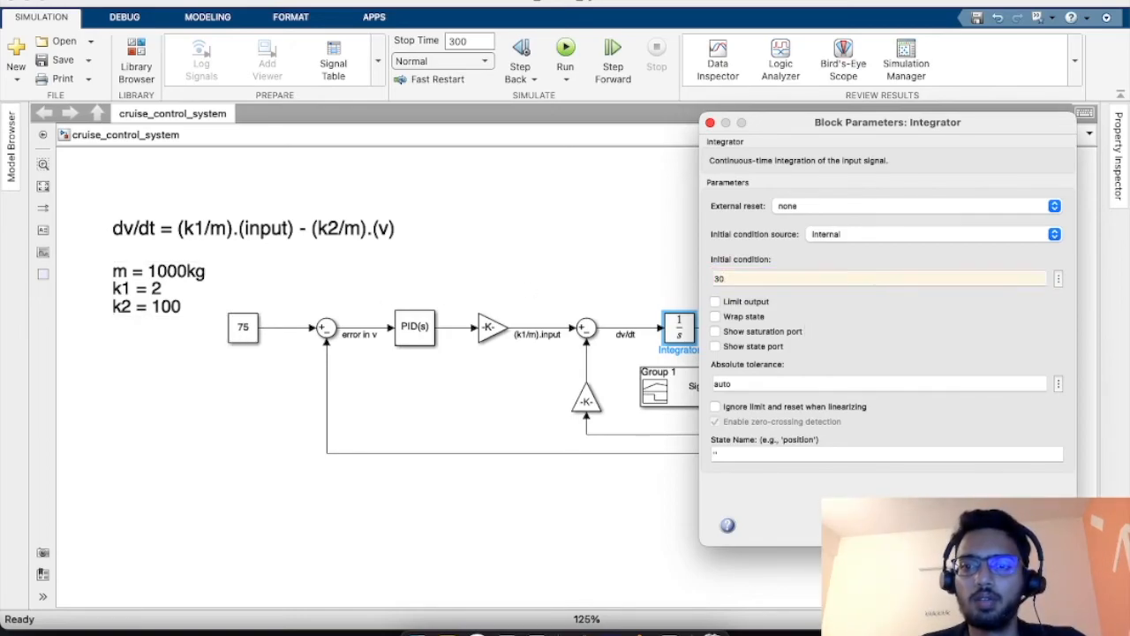
# Rerun the simulation with the new initial velocity, examine the Scope plot in full screen, and return to the model.
pyautogui.click(563, 55)
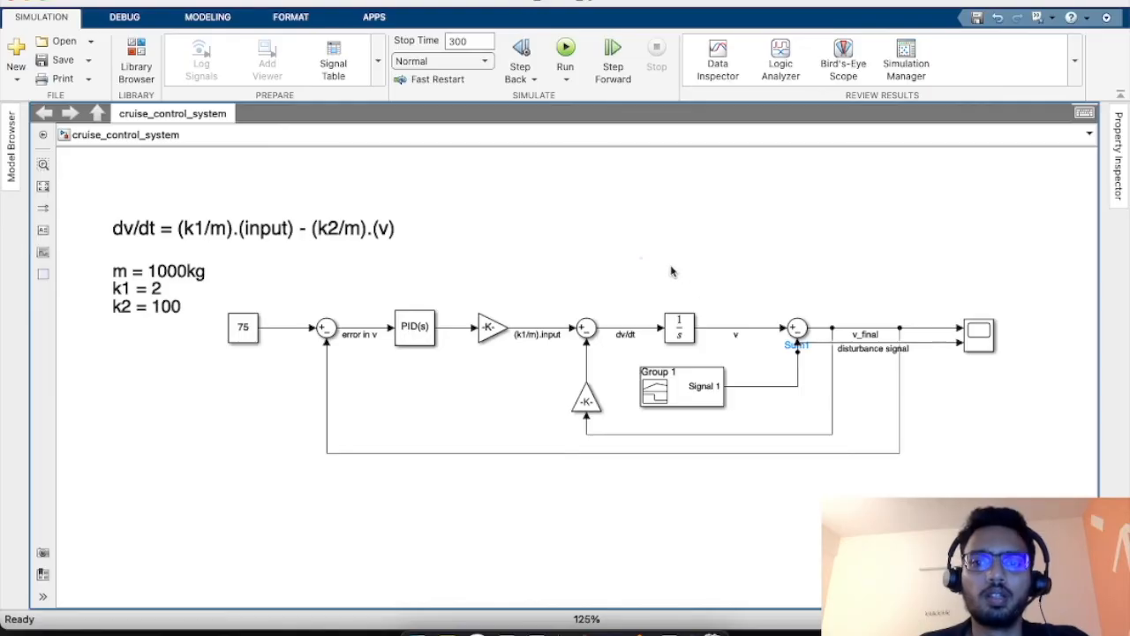
pyautogui.click(989, 343)
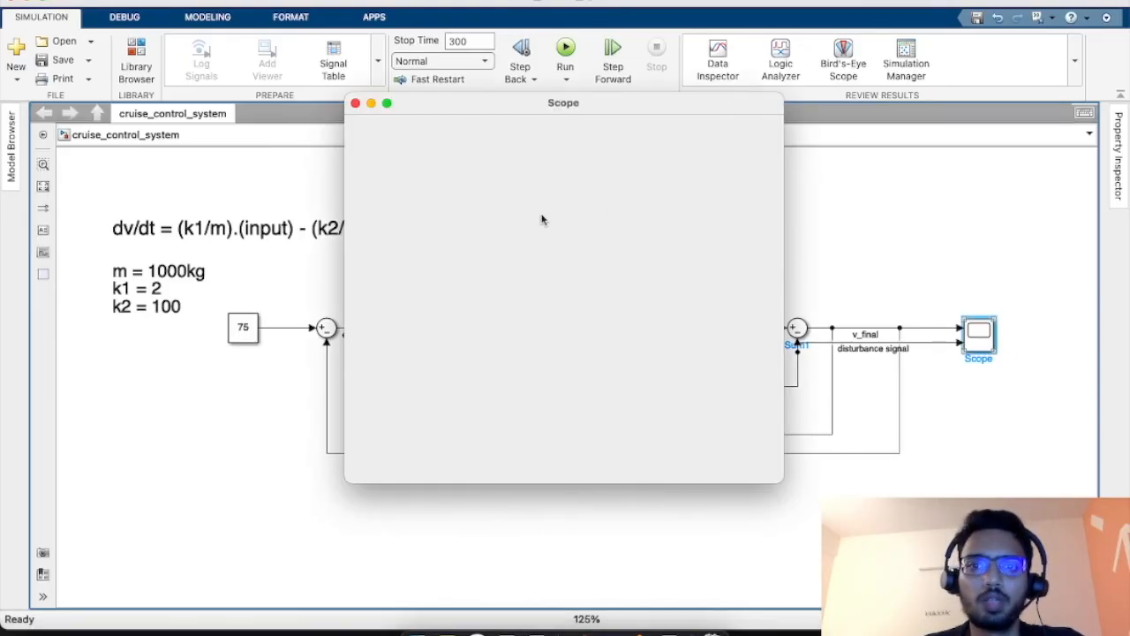
pyautogui.click(388, 105)
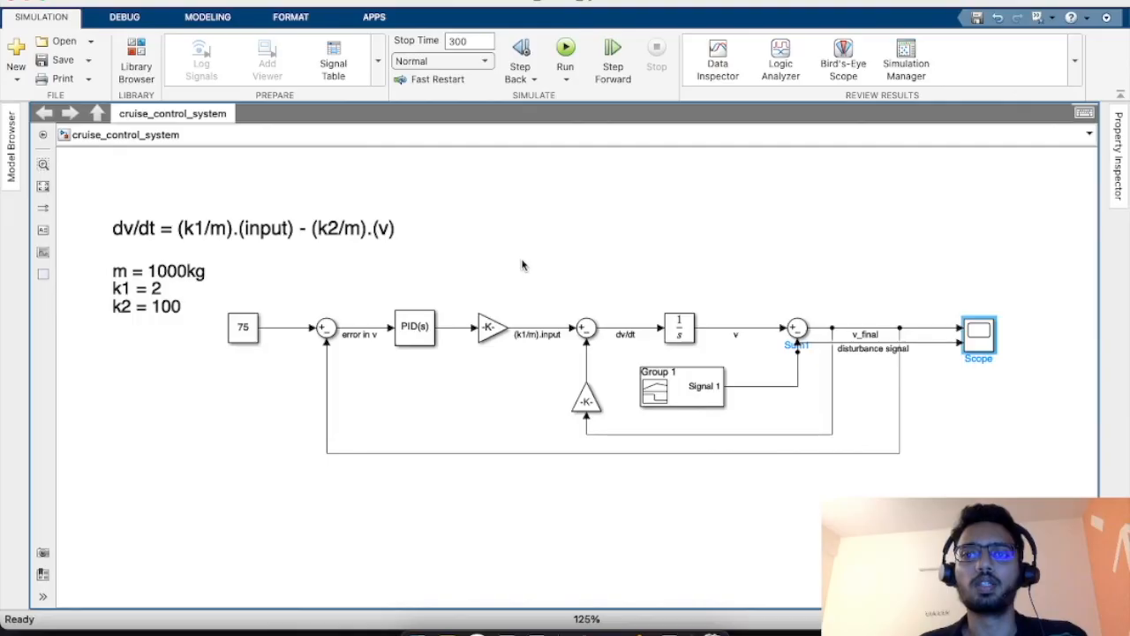
pyautogui.click(680, 297)
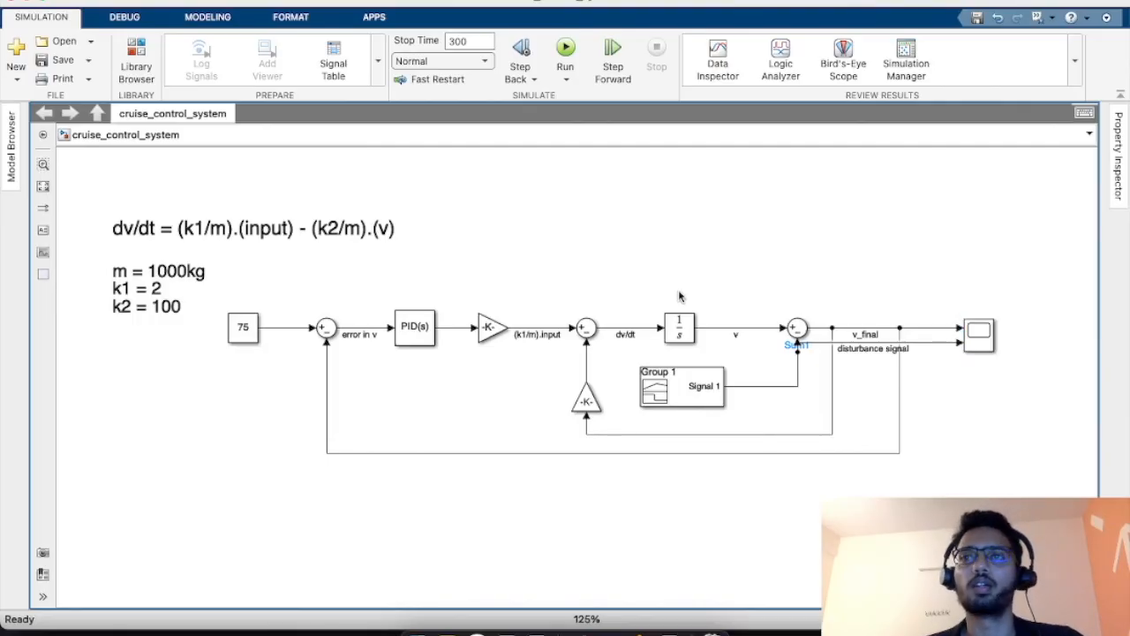